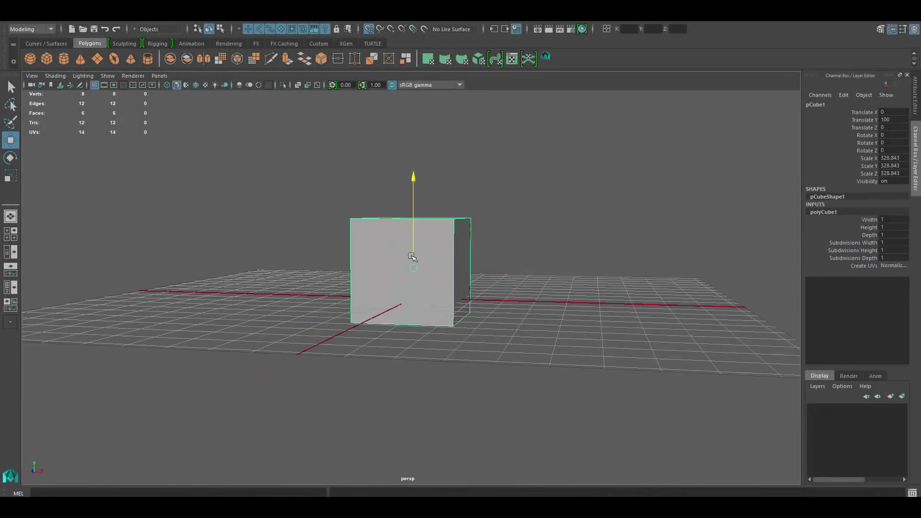
Extrude the box's top face and pull it upward to lengthen the tower.
mouse_move(411, 256)
alt+mouse_down()
mouse_move(545, 267)
mouse_move(549, 318)
alt+mouse_up()
click(401, 325)
mouse_move(453, 286)
alt+mouse_down()
mouse_move(403, 312)
mouse_move(418, 358)
mouse_move(398, 269)
alt+mouse_up()
key(r)
click(398, 269)
key(ctrl+e)
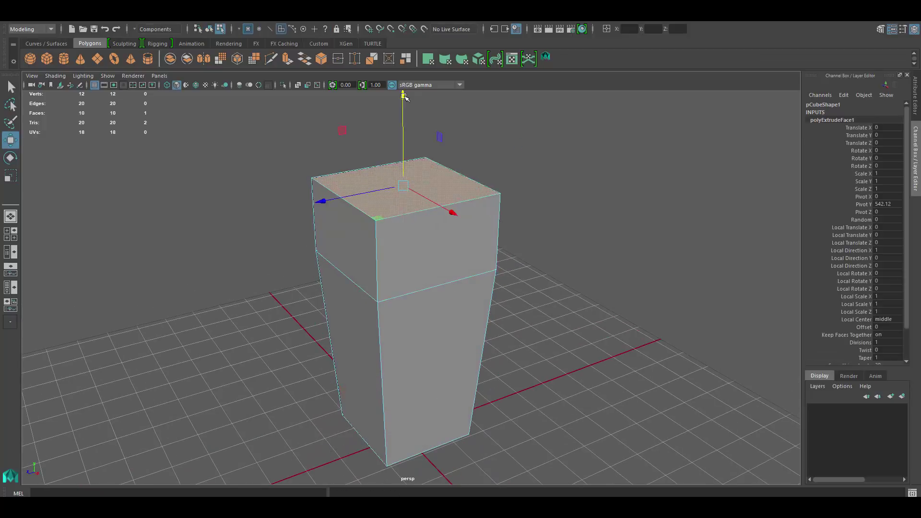
key(w)
mouse_move(322, 236)
alt+mouse_down()
mouse_move(400, 141)
mouse_move(400, 110)
alt+mouse_up()
mouse_move(401, 111)
alt+mouse_down()
mouse_move(415, 246)
mouse_move(308, 179)
mouse_move(398, 249)
alt+mouse_up()
Insert an edge loop across the upper block and bevel it with 3 segments into a roof.
ctrl+click(353, 243)
key(ctrl+b)
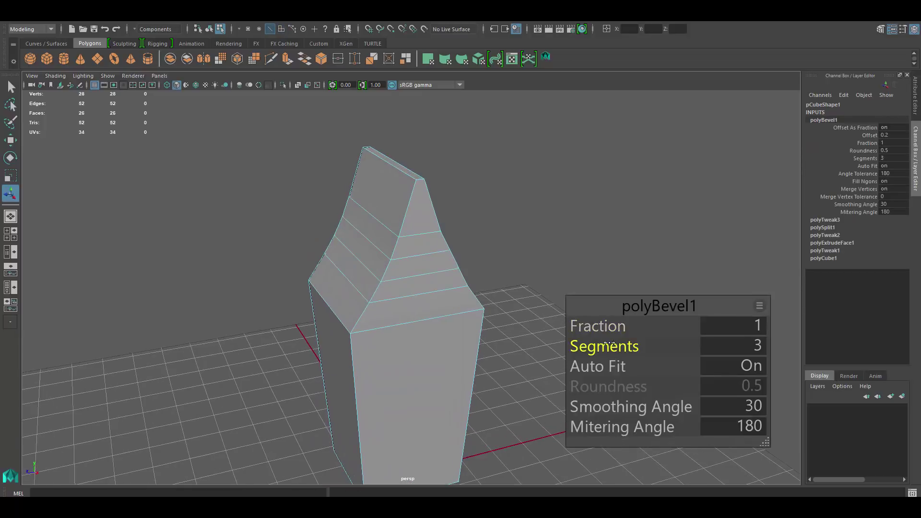
mouse_move(609, 343)
alt+mouse_down()
mouse_move(446, 319)
mouse_move(367, 284)
mouse_move(369, 260)
mouse_move(390, 303)
alt+mouse_up()
key(q)
click(368, 285)
Extrude the roof faces with thickness 33 and push edge faces outward into eaves.
key(ctrl+e)
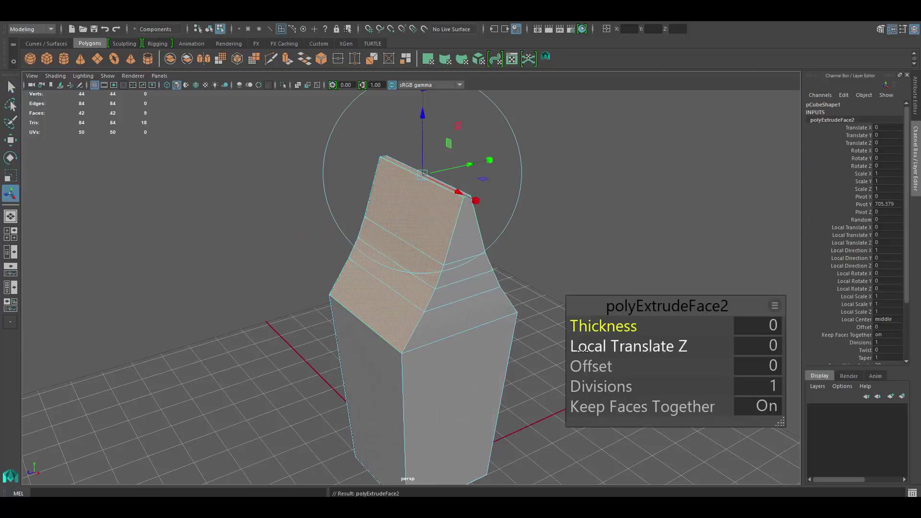
middle_drag(507, 340, 485, 339)
alt+drag(485, 339, 432, 263)
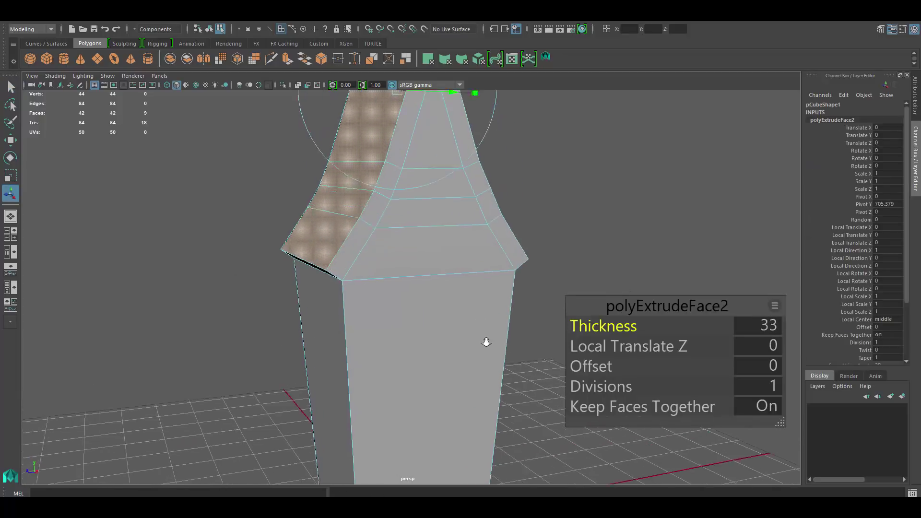
shift+right_drag(431, 263, 215, 323)
middle_drag(216, 324, 413, 319)
alt+drag(413, 319, 508, 312)
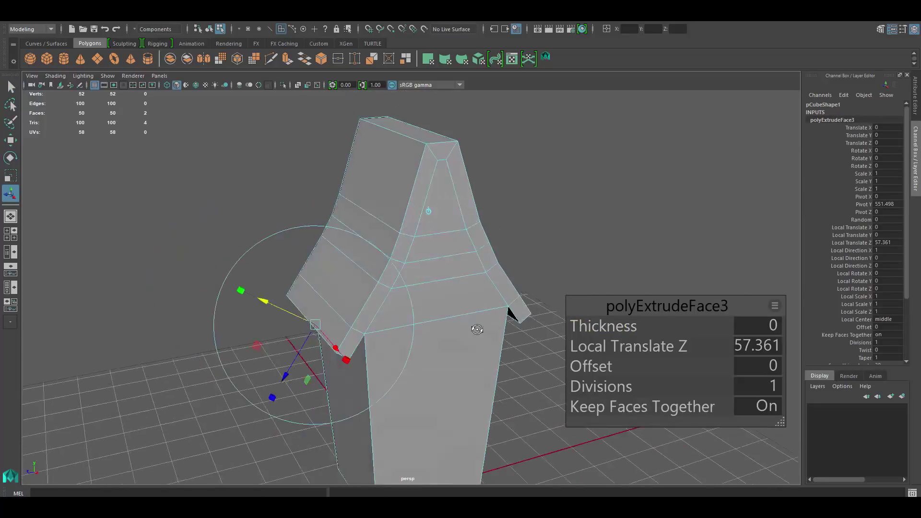
click(591, 366)
key(w)
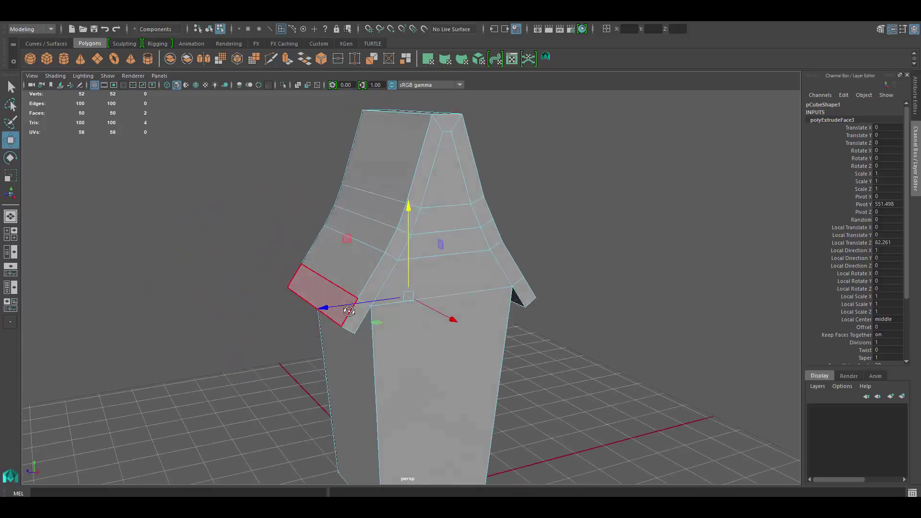
mouse_move(560, 350)
alt+mouse_down()
mouse_move(424, 248)
mouse_move(388, 323)
alt+mouse_up()
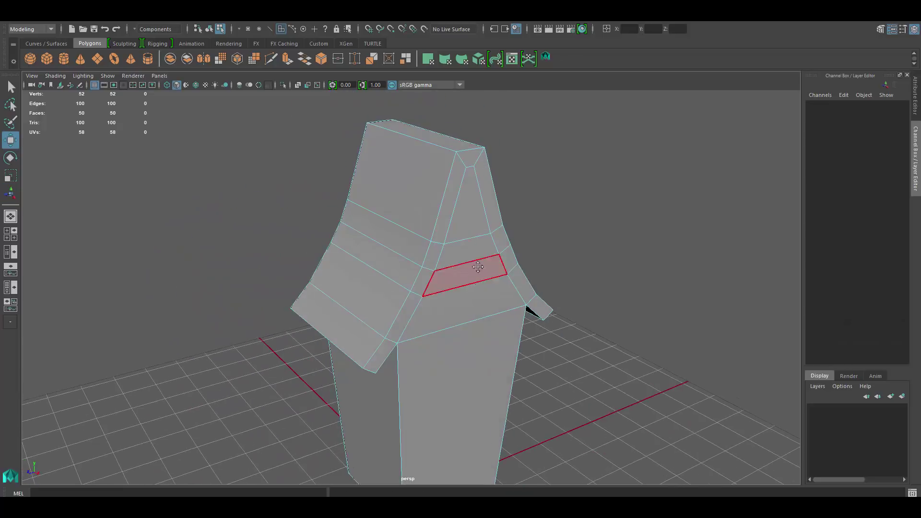
Extrude the remaining roof-edge faces out by about 40 for overhanging eaves.
shift+click(462, 200)
alt+drag(462, 200, 400, 286)
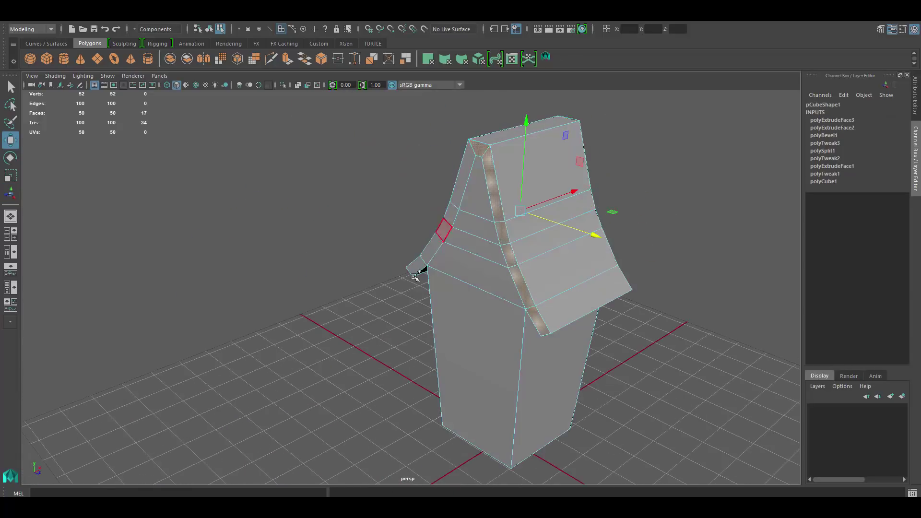
key(ctrl+e)
middle_drag(486, 296, 537, 297)
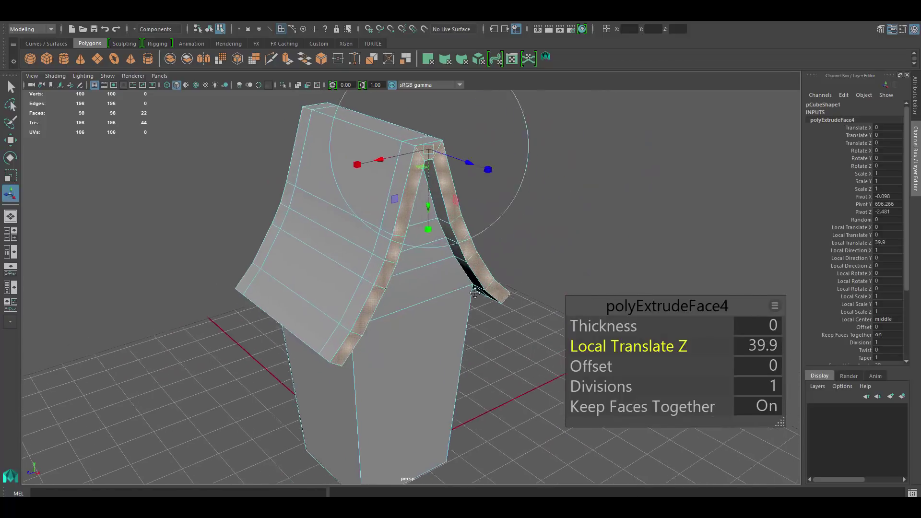
key(w)
Raise a ridge beam by extruding the top roof faces out by 24.6.
click(430, 190)
mouse_move(429, 189)
alt+mouse_down()
mouse_move(420, 245)
mouse_move(455, 232)
alt+mouse_up()
click(339, 183)
key(ctrl+e)
middle_drag(454, 232, 485, 233)
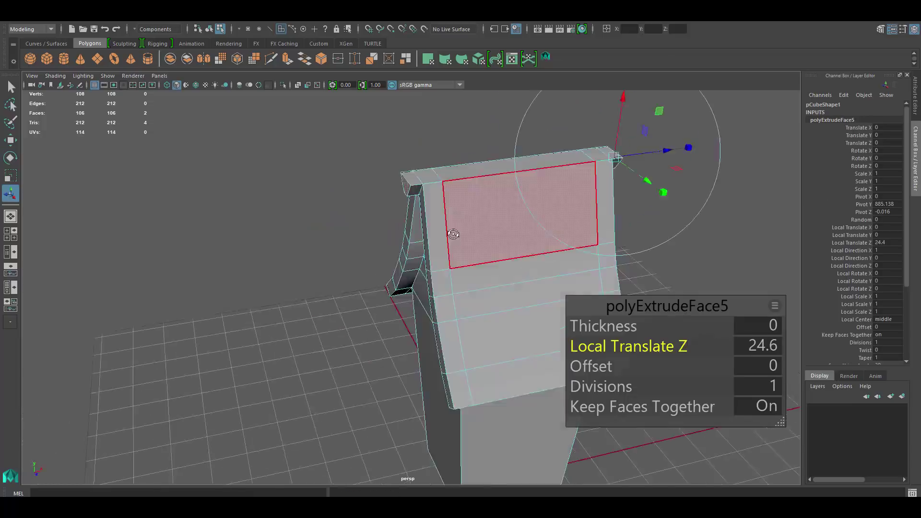
alt+drag(455, 233, 394, 121)
key(ctrl+e)
key(r)
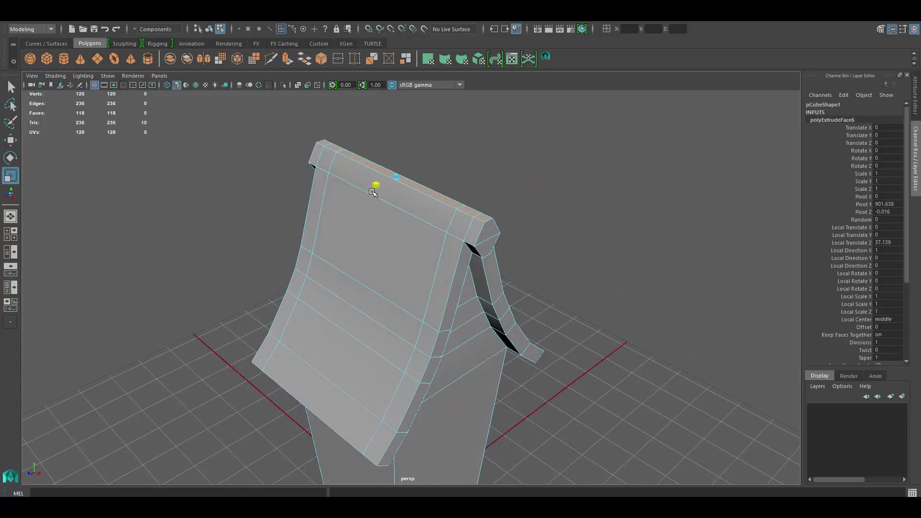
mouse_move(373, 192)
alt+mouse_down()
mouse_move(404, 242)
mouse_move(411, 312)
alt+mouse_up()
Inset the front roof panel with a -10.1 thickness extrusion, leaving a trim border.
key(F8)
key(w)
mouse_move(278, 471)
alt+mouse_down()
mouse_move(404, 220)
mouse_move(381, 287)
mouse_move(431, 240)
mouse_move(510, 220)
mouse_move(488, 133)
alt+mouse_up()
scroll(404, 220, up, 3)
key(F11)
key(ctrl+e)
drag(451, 263, 422, 263)
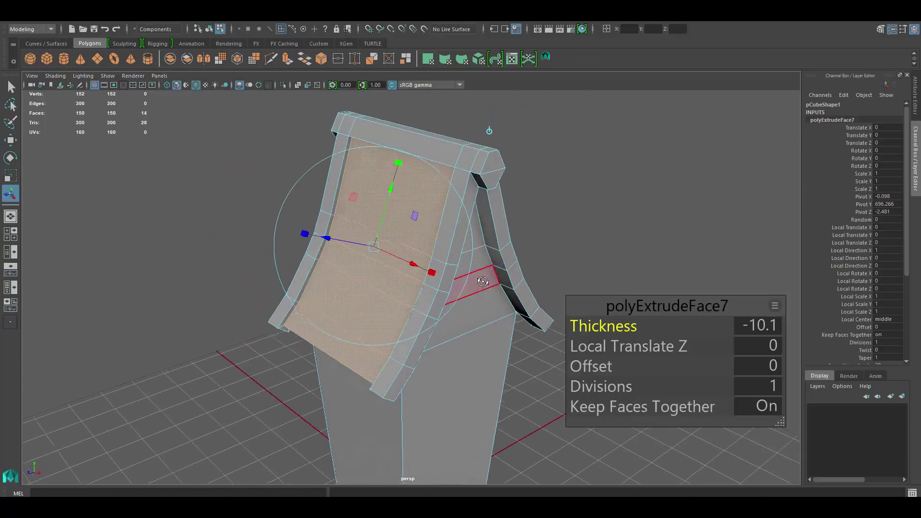
mouse_move(483, 281)
alt+mouse_down()
mouse_move(486, 297)
mouse_move(417, 232)
mouse_move(528, 196)
alt+mouse_up()
Create a new polygon cube beside the house and flatten it into a slab.
key(w)
key(r)
key(F10)
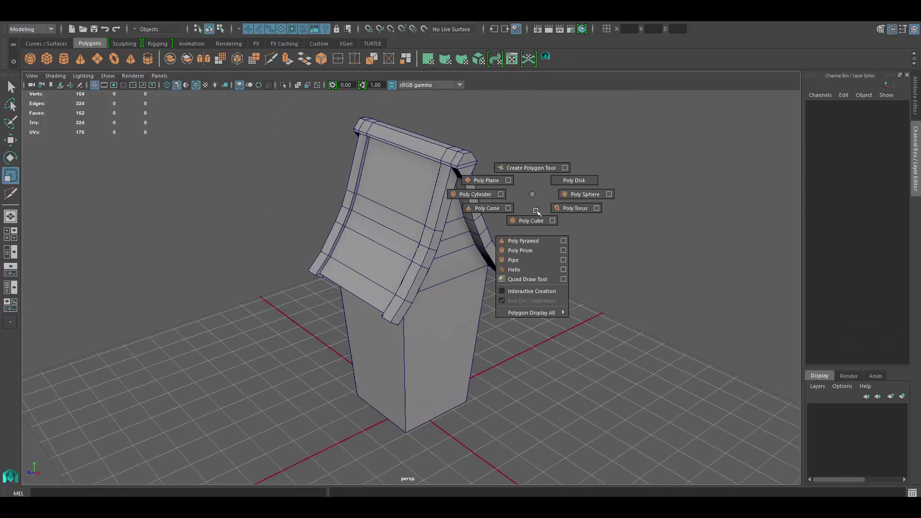
right_drag(527, 196, 556, 187)
key(w)
key(f)
scroll(418, 233, down, 5)
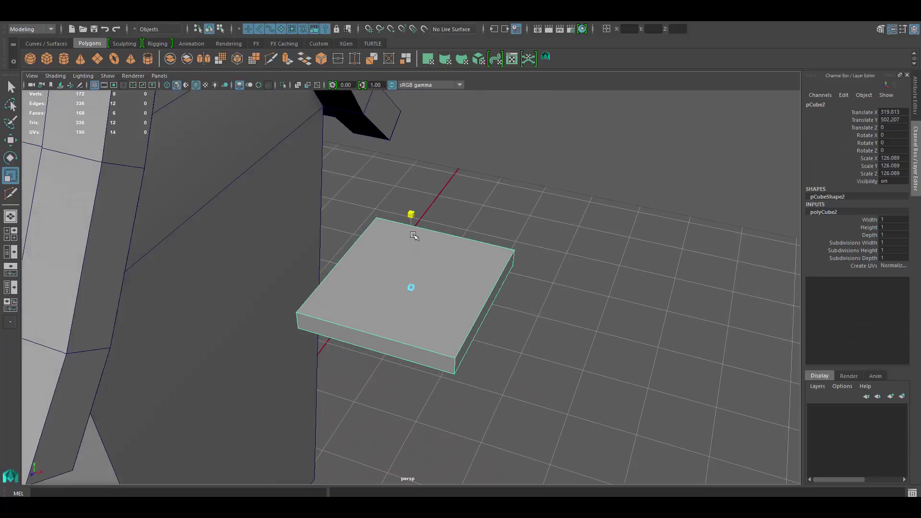
mouse_move(417, 232)
alt+mouse_down()
mouse_move(506, 299)
mouse_move(527, 333)
mouse_move(565, 294)
mouse_move(611, 287)
mouse_move(470, 251)
alt+mouse_up()
key(w)
scroll(527, 334, up, 3)
Duplicate the slab and cut two grooves across the copy with Multi-Cut.
key(ctrl+d)
shift+right_drag(470, 251, 461, 431)
click(496, 314)
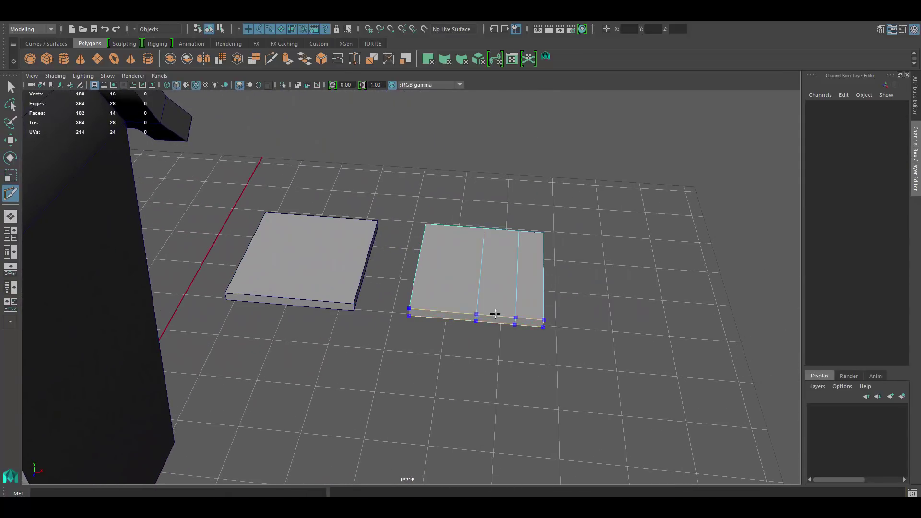
key(w)
mouse_move(582, 279)
alt+mouse_down()
mouse_move(471, 292)
mouse_move(694, 357)
alt+mouse_up()
key(F8)
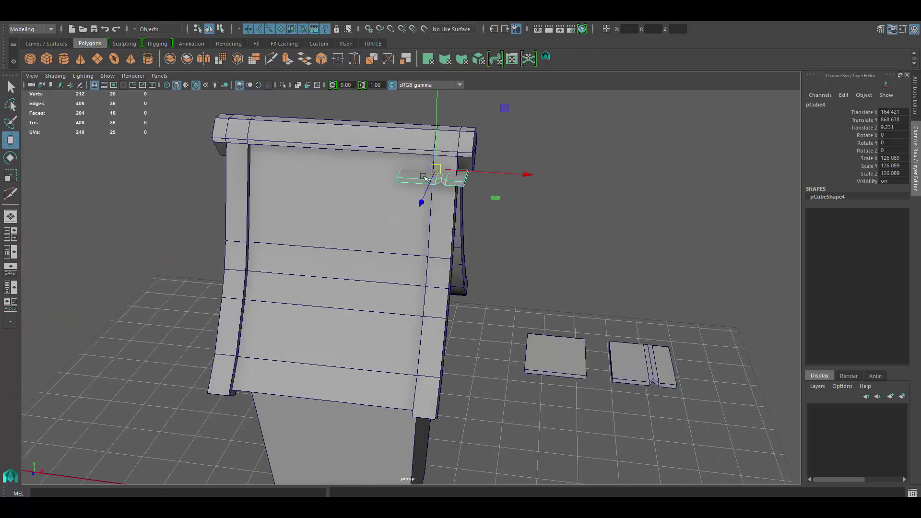
Tilt the shingle slabs onto the roof at 60, 45 and 30 degrees.
key(e)
alt+drag(423, 177, 479, 201)
mouse_move(407, 168)
mouse_down()
mouse_move(394, 212)
mouse_move(422, 225)
mouse_up()
alt+drag(422, 225, 463, 175)
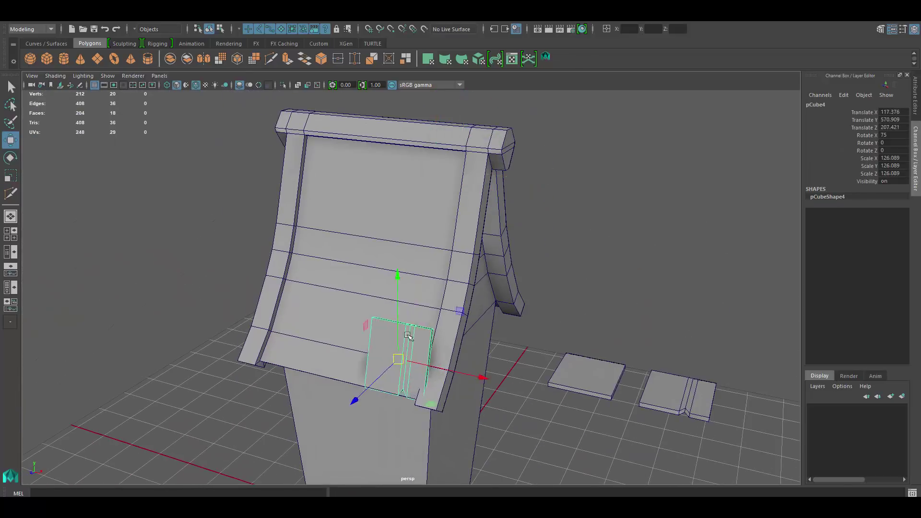
key(e)
alt+drag(408, 335, 429, 263)
mouse_move(429, 263)
mouse_down()
mouse_move(413, 245)
mouse_move(695, 139)
mouse_move(648, 239)
mouse_up()
click(648, 238)
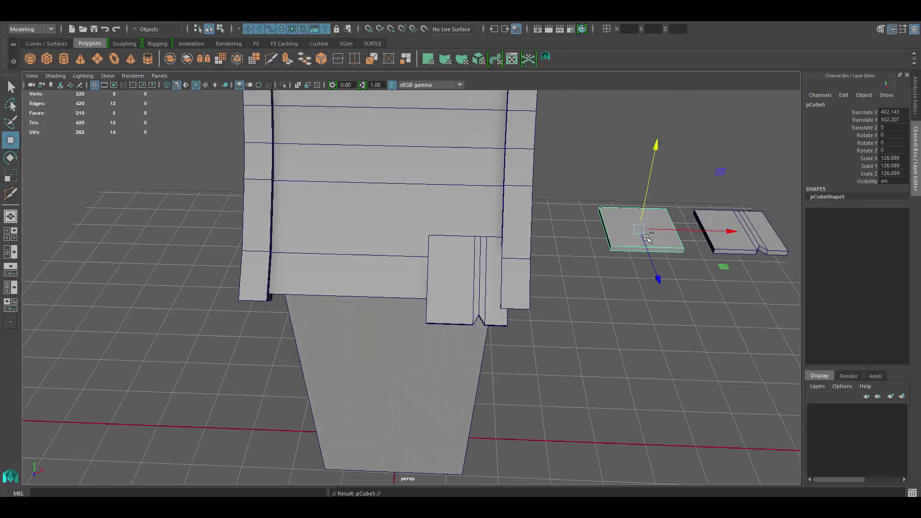
drag(423, 314, 423, 331)
mouse_move(423, 330)
alt+mouse_down()
mouse_move(374, 258)
mouse_move(432, 281)
mouse_move(389, 282)
mouse_move(421, 312)
mouse_move(485, 277)
alt+mouse_up()
Duplicate shingles and slide the copies sideways to fill the bottom roof row.
key(ctrl+d)
click(383, 286)
key(ctrl+d)
drag(484, 277, 470, 278)
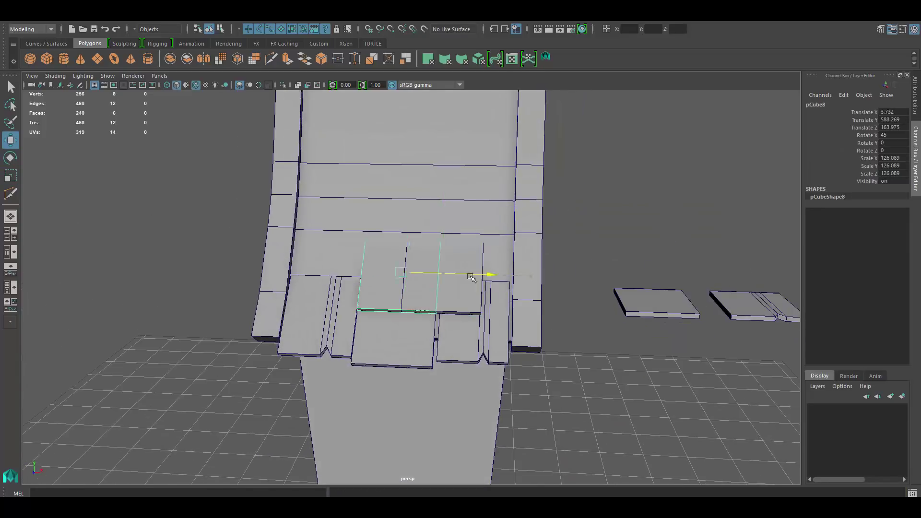
key(ctrl+d)
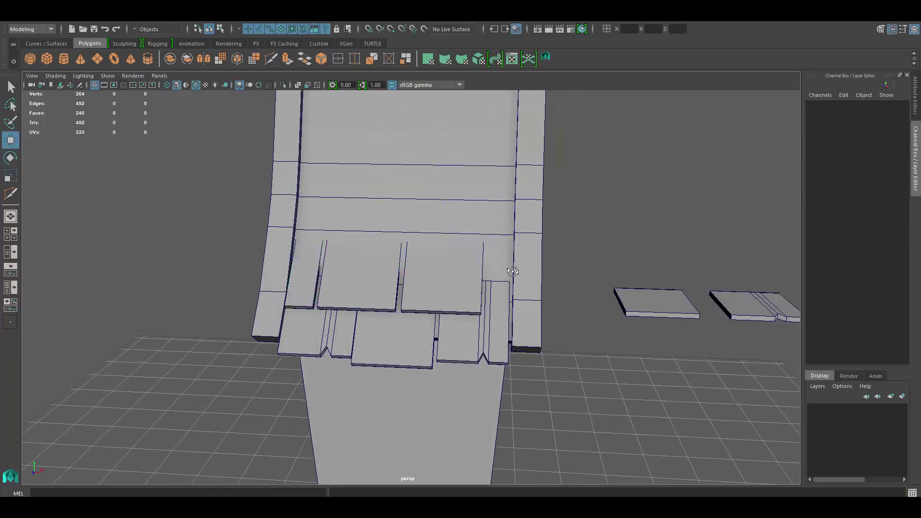
alt+drag(382, 272, 413, 283)
drag(388, 271, 399, 271)
key(ctrl+d)
alt+drag(618, 285, 484, 283)
mouse_move(484, 283)
mouse_down()
mouse_move(441, 281)
mouse_move(461, 254)
mouse_up()
Raise a shingle copy to start a higher row and place it on the roof.
alt+drag(462, 254, 492, 314)
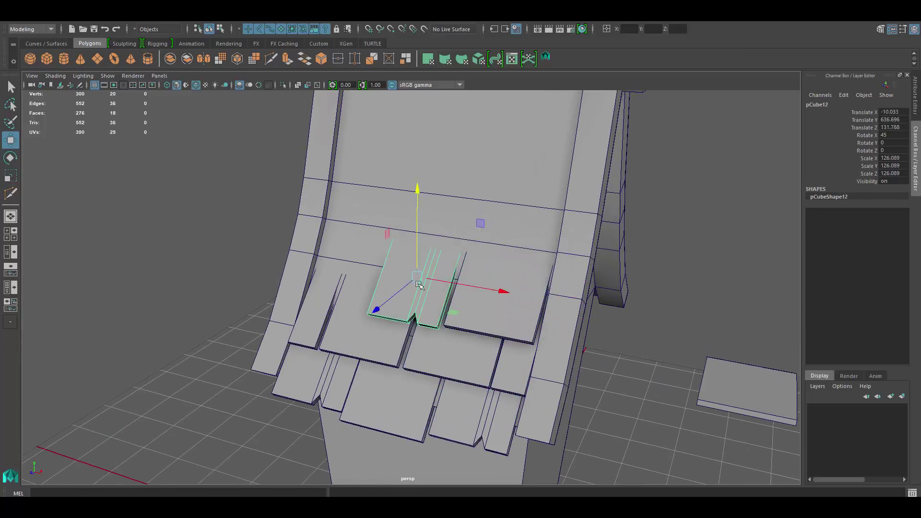
key(ctrl+d)
alt+drag(420, 279, 537, 273)
drag(537, 274, 580, 274)
key(w)
alt+drag(415, 276, 438, 319)
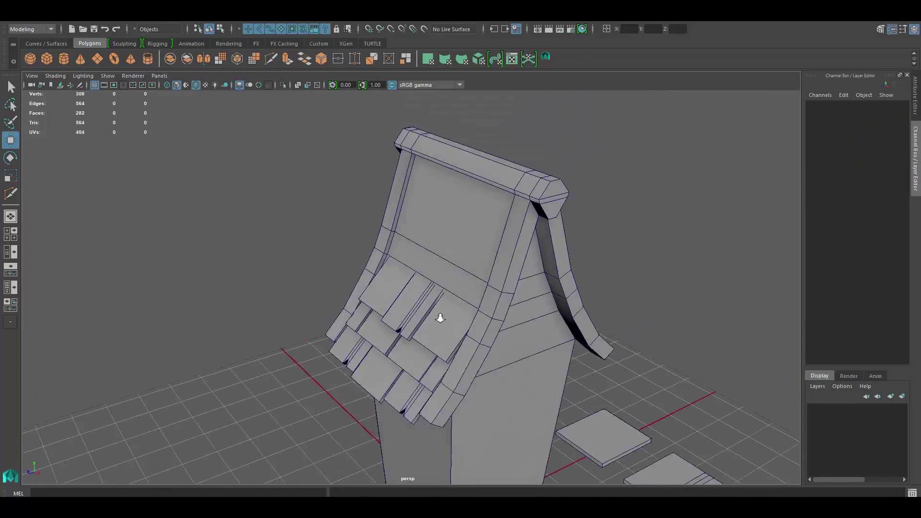
scroll(425, 290, up, 3)
mouse_move(533, 233)
alt+mouse_down()
mouse_move(477, 282)
mouse_move(490, 296)
alt+mouse_up()
Add another shingle, tilt it slightly steeper and slide a copy left of it.
key(ctrl+d)
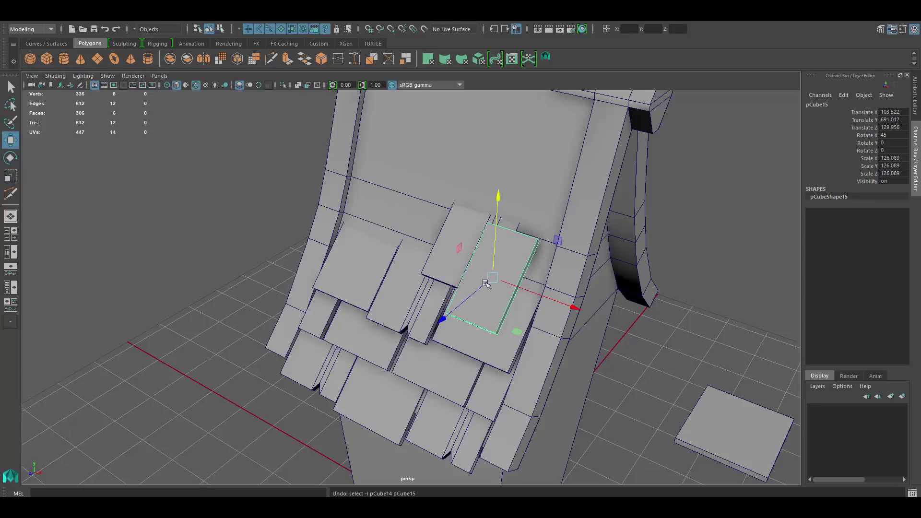
key(w)
mouse_move(588, 280)
alt+mouse_down()
mouse_move(559, 283)
mouse_move(518, 267)
mouse_move(515, 249)
alt+mouse_up()
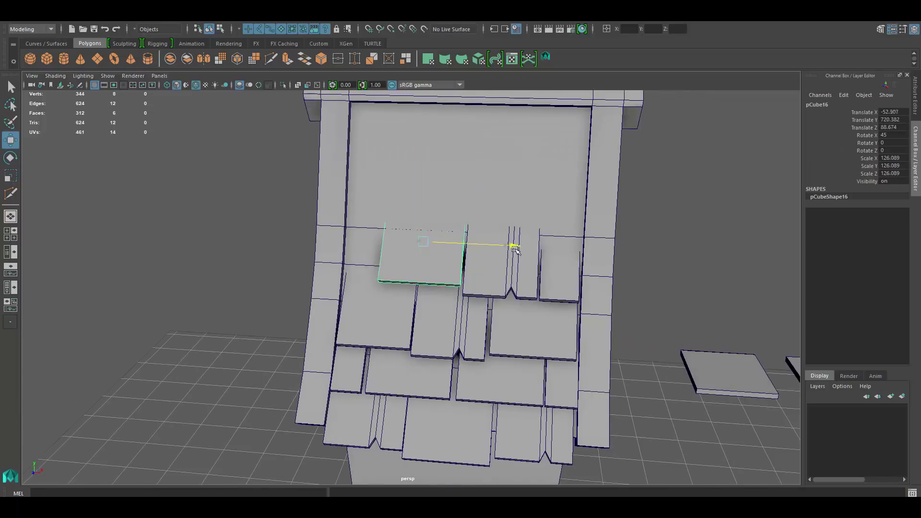
key(w)
alt+drag(633, 259, 554, 329)
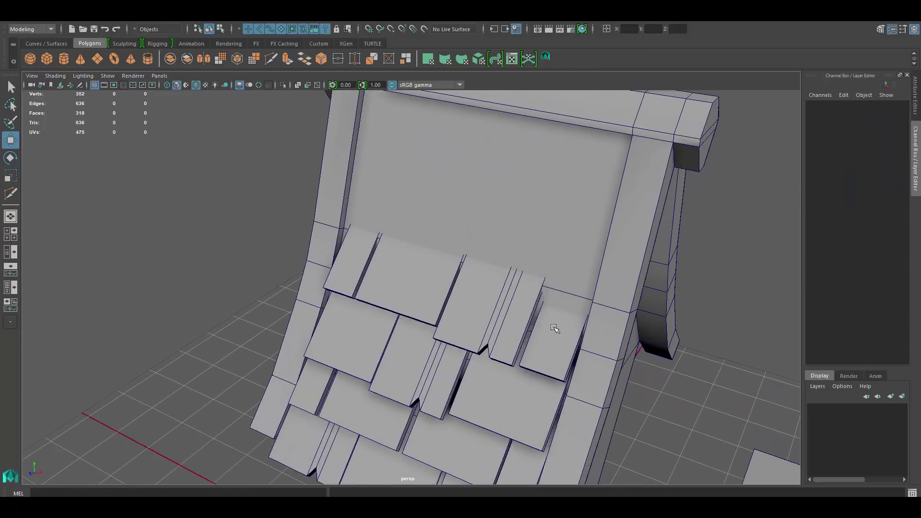
key(e)
alt+drag(529, 282, 513, 227)
key(e)
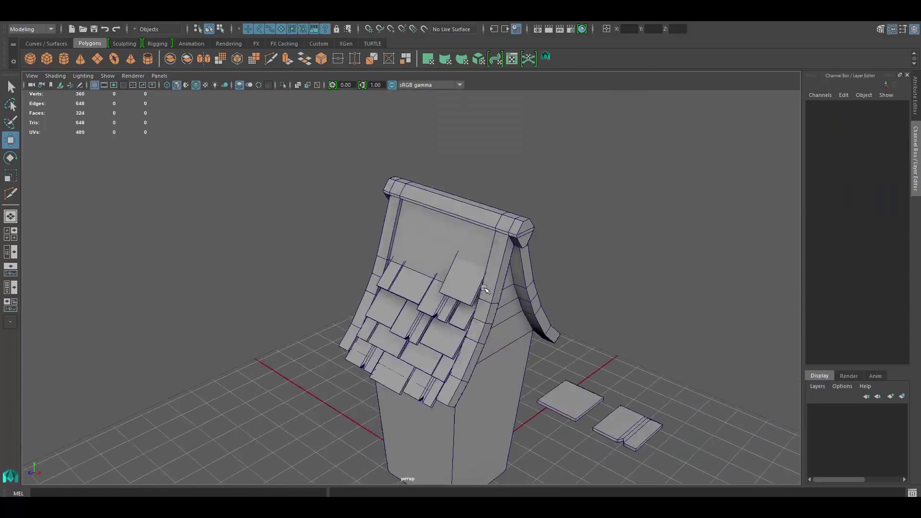
key(ctrl+d)
mouse_move(613, 302)
mouse_down()
mouse_move(542, 289)
mouse_move(540, 279)
mouse_up()
Duplicate shingles on the upper roof, sliding one left and a new copy right.
key(ctrl+d)
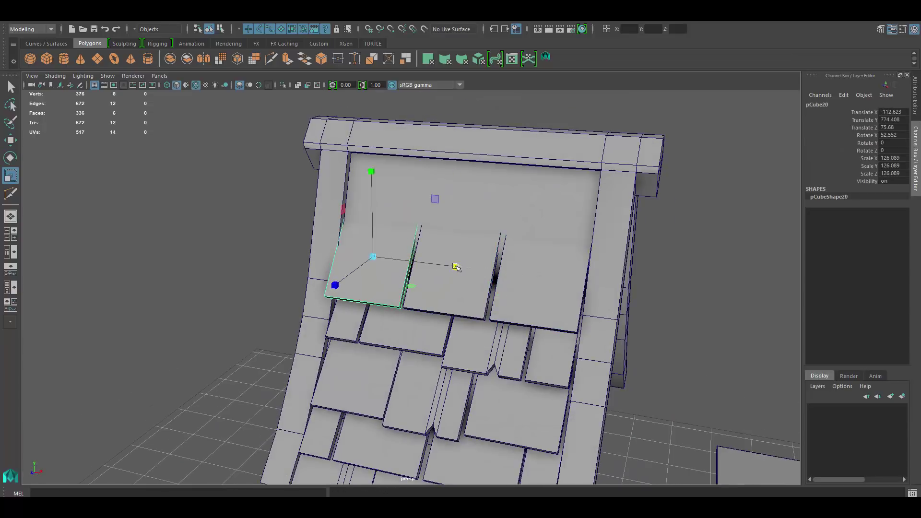
alt+drag(455, 267, 670, 269)
click(470, 380)
key(w)
scroll(440, 369, up, 3)
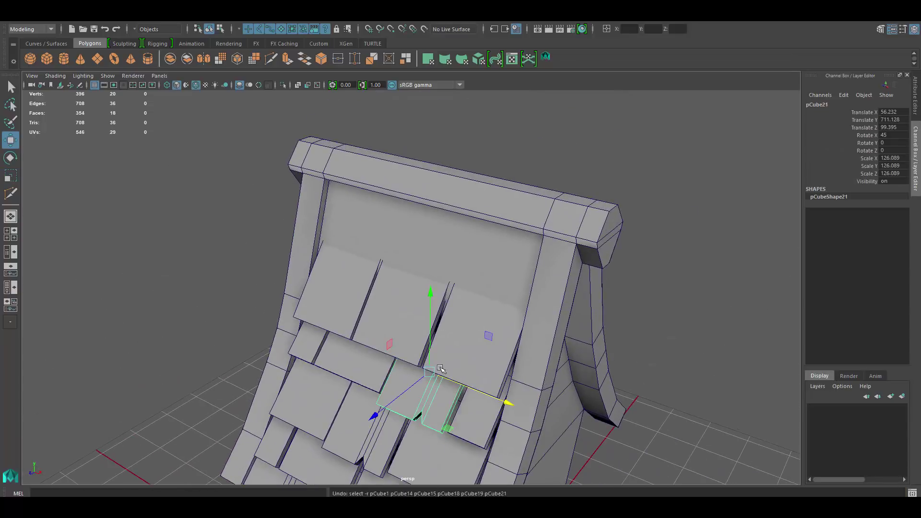
drag(478, 275, 363, 231)
key(e)
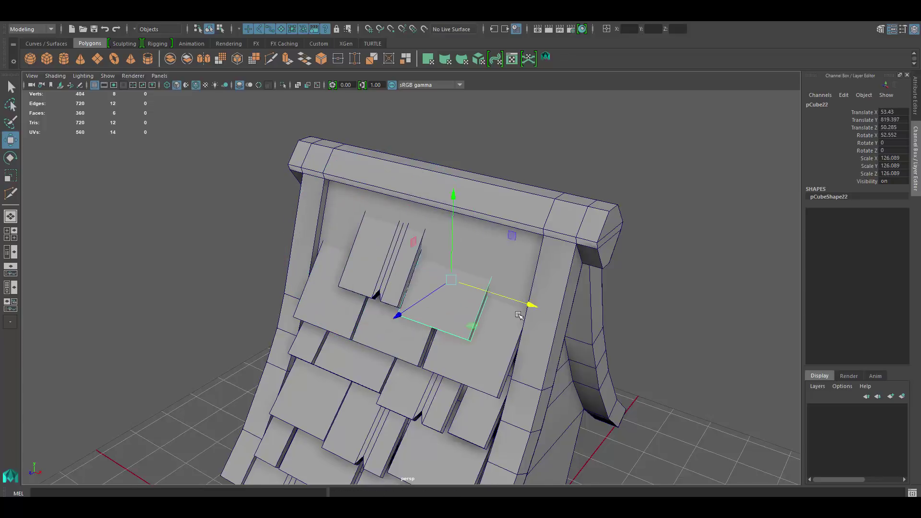
key(shift+d)
alt+drag(518, 315, 566, 291)
Place a shingle copy on the upper-left roof and adjust tiles near the ridge.
alt+drag(499, 261, 581, 329)
key(ctrl+d)
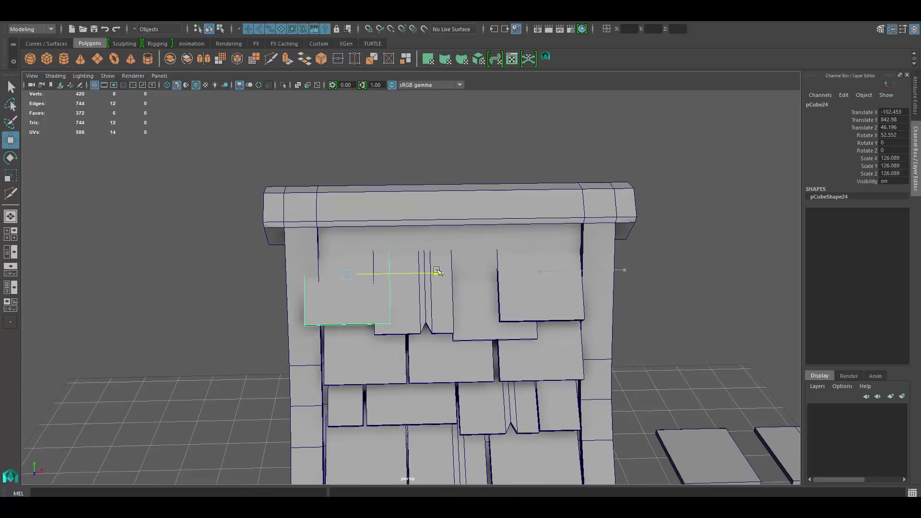
mouse_move(437, 267)
mouse_down()
mouse_move(452, 257)
mouse_move(456, 267)
mouse_up()
key(w)
mouse_move(521, 273)
alt+mouse_down()
mouse_move(450, 252)
mouse_move(473, 244)
alt+mouse_up()
click(444, 264)
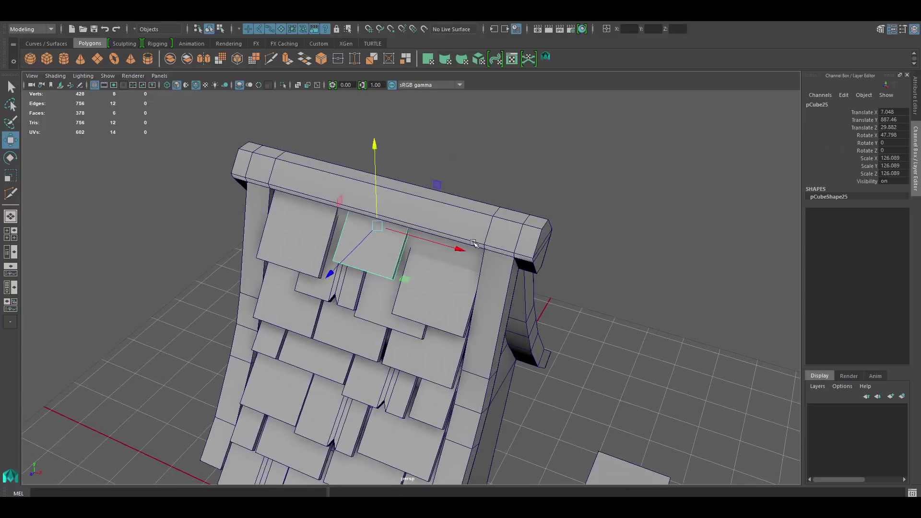
scroll(618, 227, down, 5)
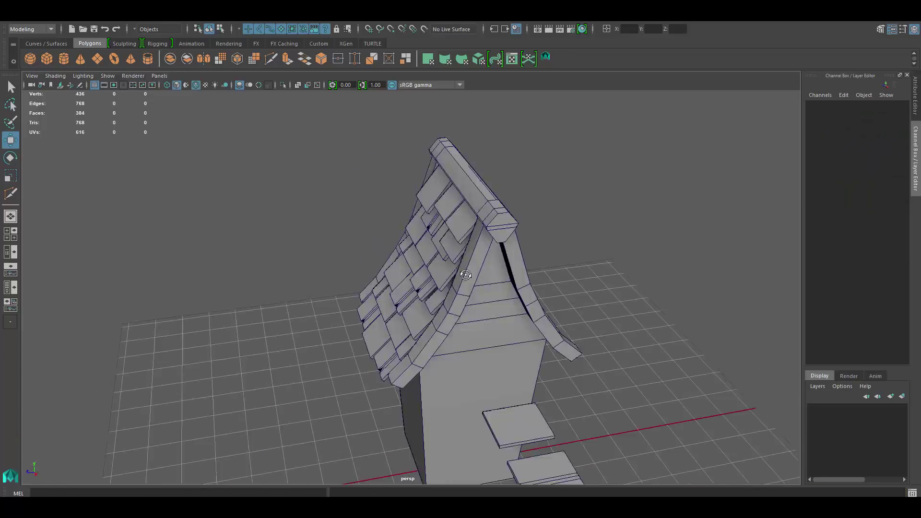
alt+drag(618, 227, 524, 257)
click(431, 232)
scroll(422, 246, up, 5)
Create a new cube and scale it down to sit on the roof ridge.
mouse_move(423, 246)
alt+mouse_down()
mouse_move(432, 144)
mouse_move(489, 238)
alt+mouse_up()
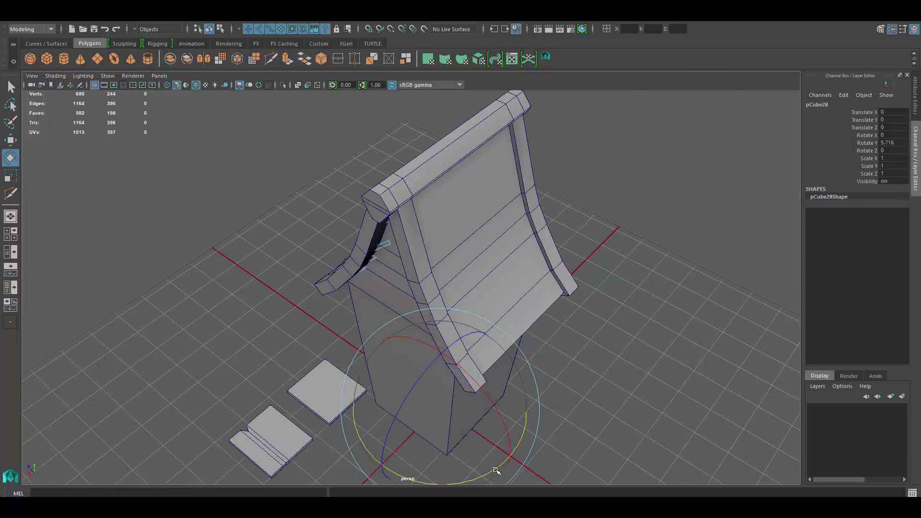
mouse_move(613, 423)
alt+mouse_down()
mouse_move(577, 304)
mouse_move(518, 294)
alt+mouse_up()
key(w)
click(557, 338)
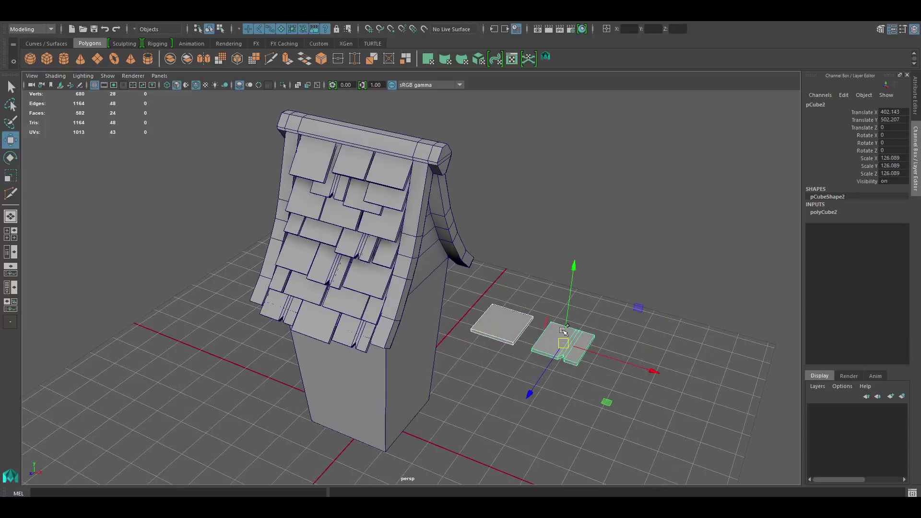
click(503, 220)
alt+drag(504, 220, 470, 202)
click(47, 59)
key(r)
alt+right_drag(470, 202, 431, 181)
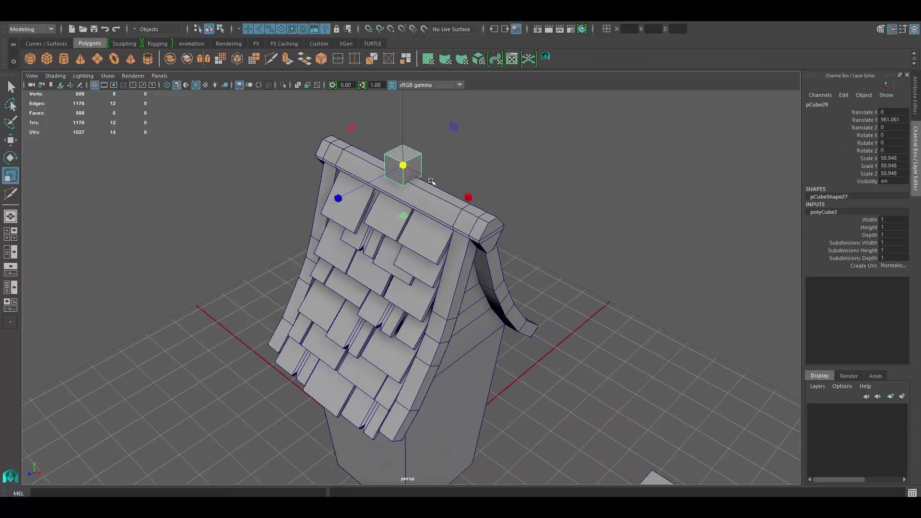
key(f)
Extrude the cube's top face upward and pinch it into a pointed tip.
alt+drag(510, 214, 448, 255)
key(r)
key(F9)
drag(307, 307, 518, 319)
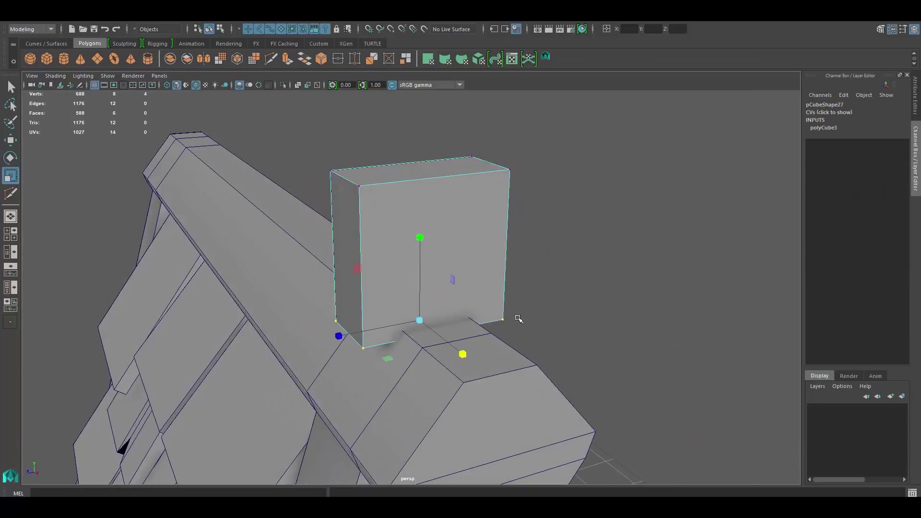
key(F11)
click(413, 207)
mouse_move(459, 252)
alt+mouse_down()
mouse_move(412, 206)
mouse_move(489, 191)
alt+mouse_up()
key(ctrl+e)
key(F8)
alt+right_drag(489, 191, 181, 267)
Add an edge loop around the finial.
alt+drag(181, 267, 336, 239)
alt+right_drag(336, 240, 506, 190)
key(ctrl+shift+x)
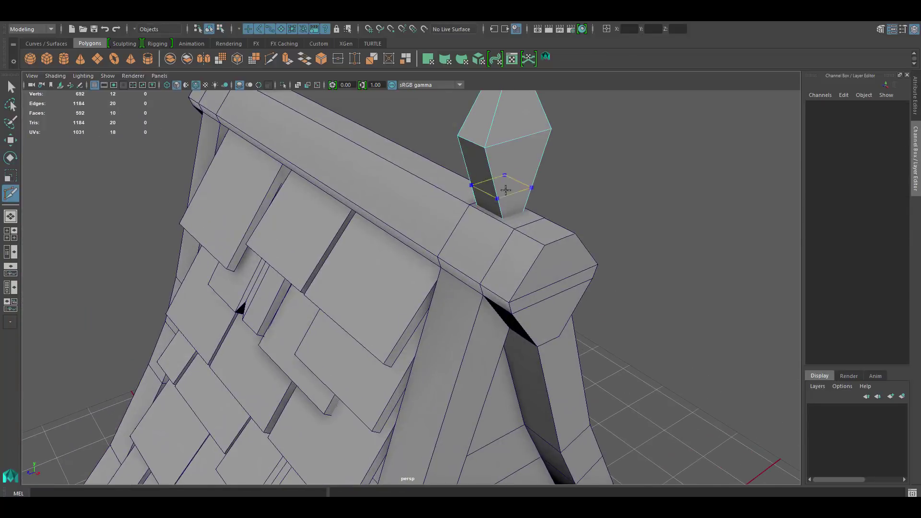
alt+drag(449, 193, 477, 239)
Duplicate the finial and move the copy to the other ridge end.
key(ctrl+d)
key(w)
alt+right_drag(477, 239, 476, 202)
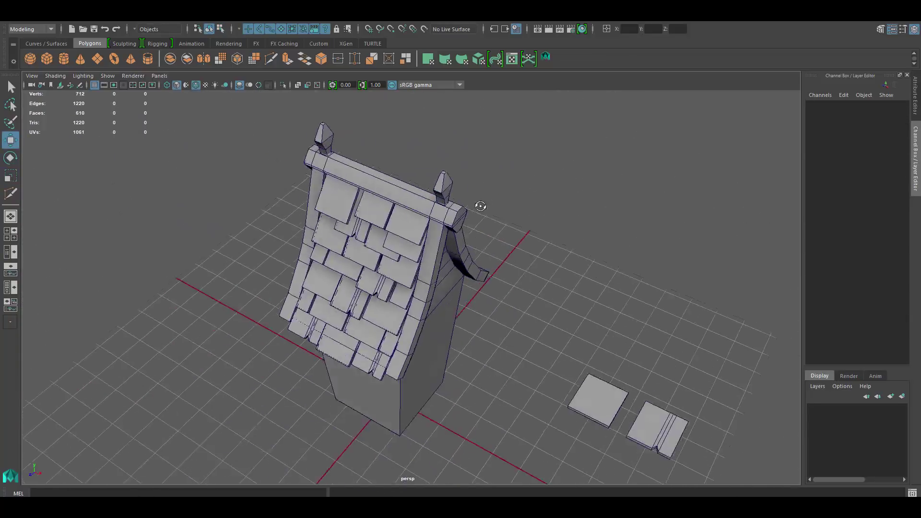
alt+drag(477, 201, 446, 268)
mouse_move(446, 269)
alt+right_down()
mouse_move(453, 277)
mouse_move(534, 191)
alt+right_up()
Duplicate a loose flat tile and split it with an edge loop.
alt+drag(535, 191, 575, 287)
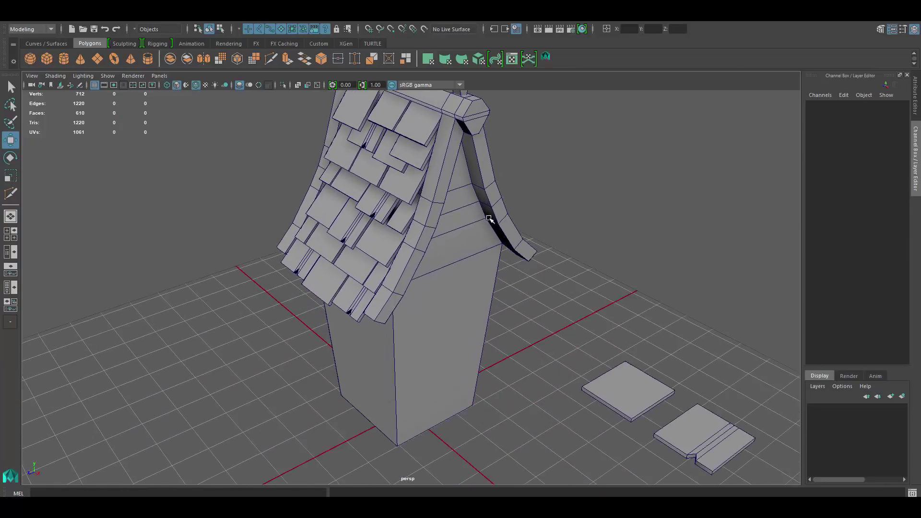
alt+right_drag(575, 287, 614, 411)
click(615, 411)
key(ctrl+d)
drag(615, 411, 605, 419)
key(f)
alt+drag(530, 360, 471, 240)
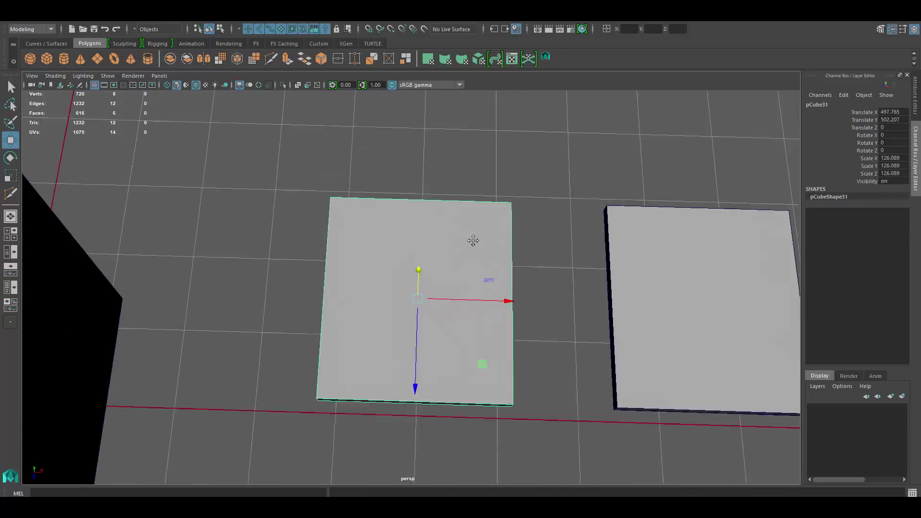
shift+right_drag(450, 242, 446, 288)
Extrude the tile's right-hand face and collapse its top into a pointed peak.
click(424, 225)
key(ctrl+e)
mouse_move(444, 229)
alt+mouse_down()
mouse_move(441, 242)
mouse_move(498, 158)
mouse_move(432, 172)
mouse_move(411, 188)
alt+mouse_up()
key(w)
alt+drag(414, 137, 445, 214)
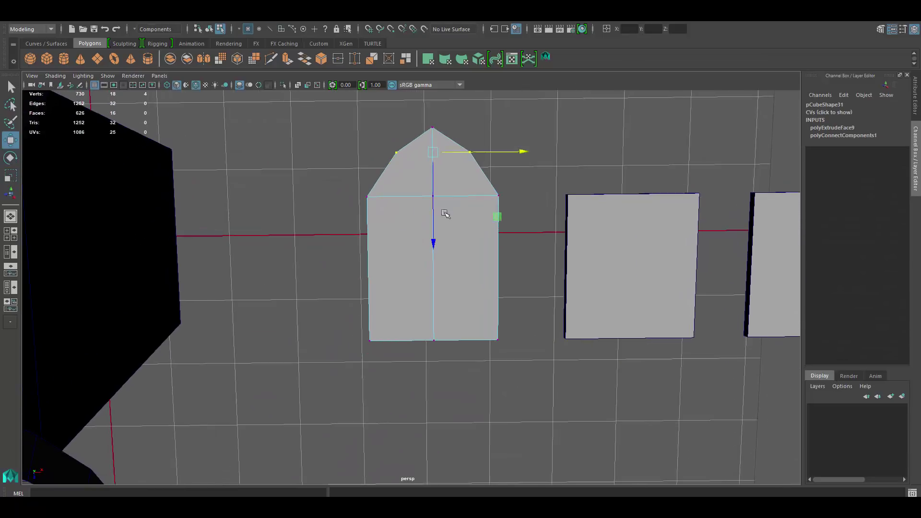
Inset and extrude the front faces, then delete the inner faces to open the window.
key(F11)
key(ctrl+e)
key(r)
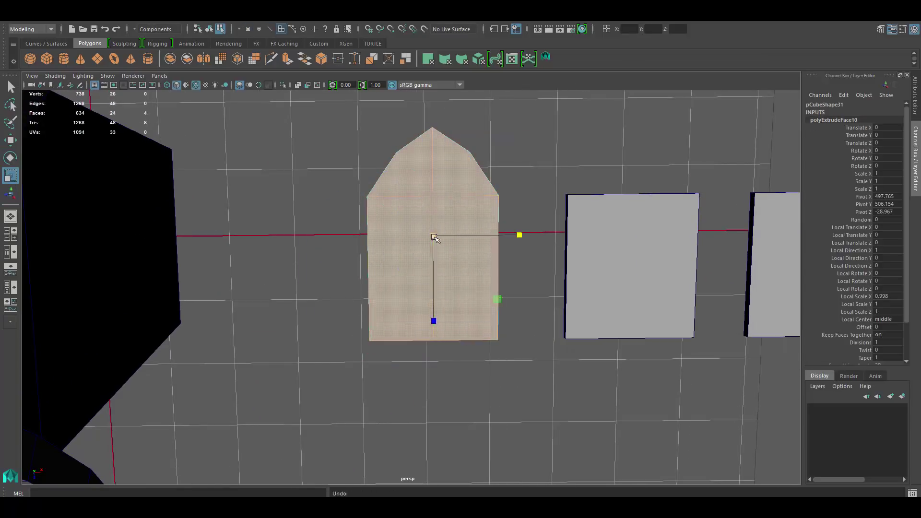
shift+right_drag(477, 218, 477, 191)
alt+drag(476, 191, 487, 158)
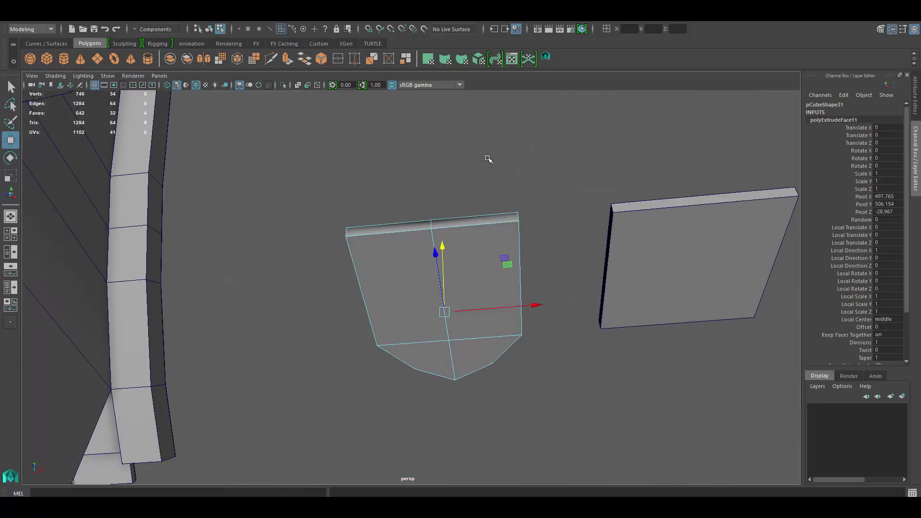
key(w)
key(Delete)
Add a box sill stretched across the bottom of the window.
mouse_move(468, 293)
alt+mouse_down()
mouse_move(479, 249)
mouse_move(461, 268)
mouse_move(412, 250)
alt+mouse_up()
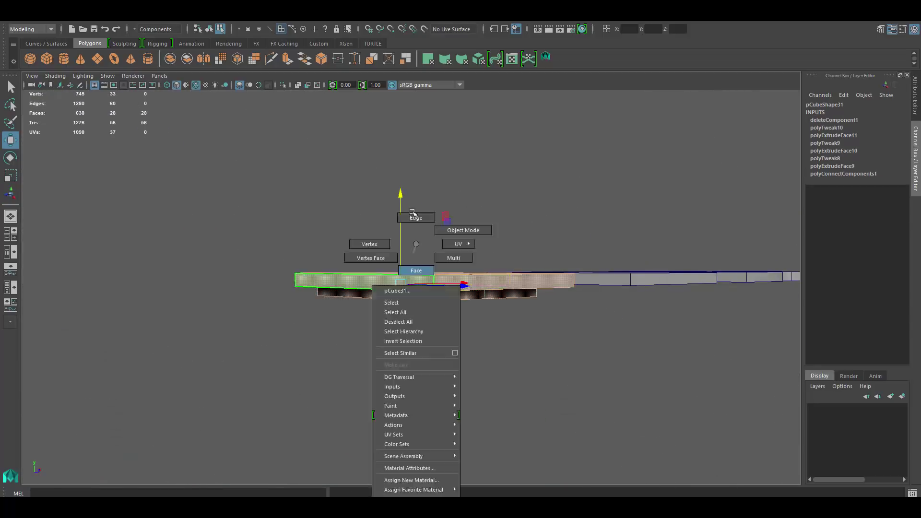
right_drag(413, 250, 401, 211)
right_drag(461, 220, 475, 206)
key(ctrl+d)
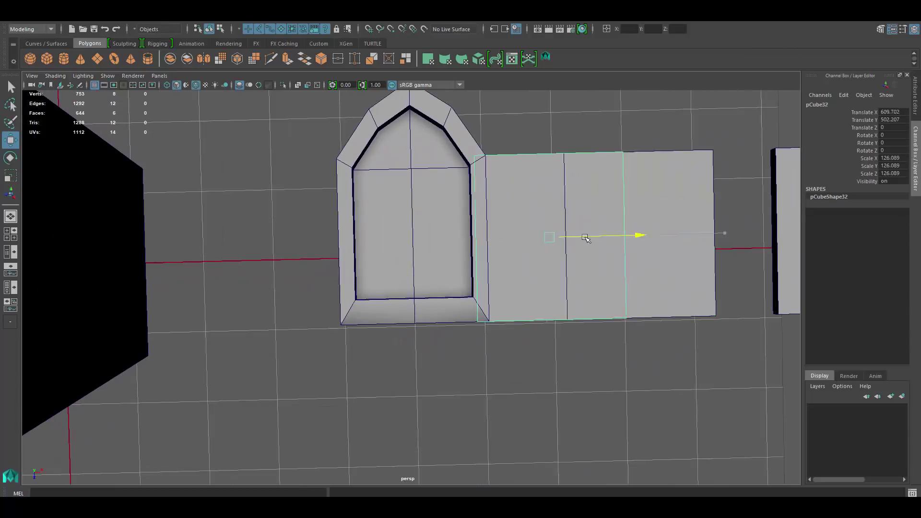
key(r)
drag(596, 237, 418, 253)
mouse_move(419, 317)
mouse_down()
mouse_move(418, 355)
mouse_move(430, 189)
mouse_up()
Duplicate the sill and place the copy as a crossbar.
scroll(494, 285, up, 5)
mouse_move(432, 341)
mouse_down()
mouse_move(498, 222)
mouse_move(434, 365)
mouse_up()
key(ctrl+d)
scroll(498, 223, down, 5)
mouse_move(400, 264)
alt+mouse_down()
mouse_move(428, 224)
mouse_move(490, 206)
mouse_move(651, 313)
mouse_move(575, 288)
alt+mouse_up()
Duplicate the finished window frame and rotate the copy upright.
key(w)
click(428, 224)
key(space)
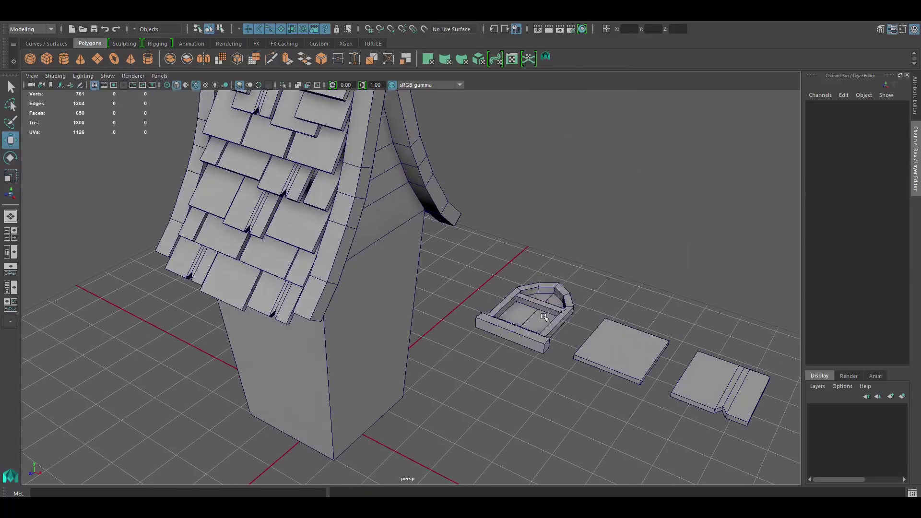
click(532, 310)
key(ctrl+d)
key(e)
click(471, 270)
mouse_move(532, 309)
mouse_down()
mouse_move(460, 297)
mouse_move(469, 297)
mouse_move(462, 251)
mouse_move(405, 220)
mouse_move(432, 231)
mouse_move(461, 264)
mouse_up()
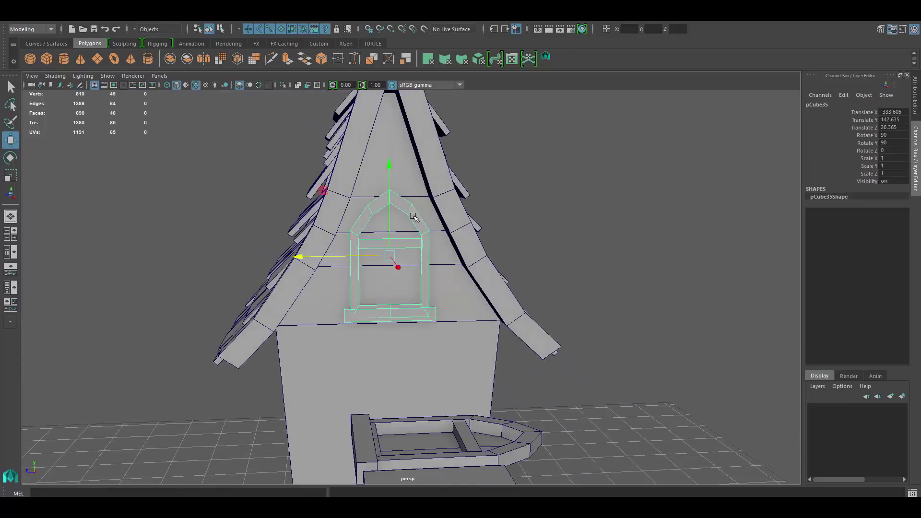
Move the window copy onto the gable wall under the roof.
click(624, 335)
mouse_move(623, 336)
alt+mouse_down()
mouse_move(476, 279)
mouse_move(432, 250)
alt+mouse_up()
click(369, 257)
mouse_move(483, 204)
alt+mouse_down()
mouse_move(448, 191)
mouse_move(347, 219)
alt+mouse_up()
scroll(378, 218, down, 10)
scroll(391, 239, up, 10)
click(392, 239)
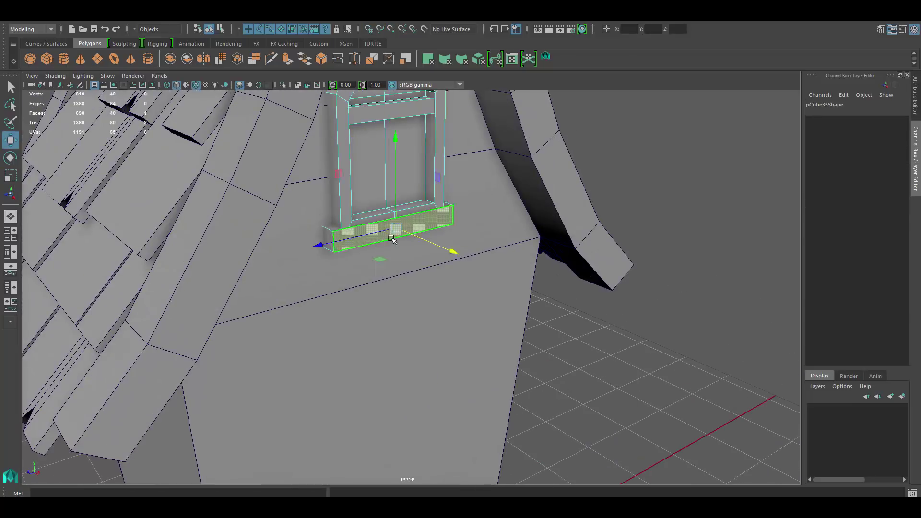
scroll(575, 133, down, 10)
alt+drag(504, 191, 435, 249)
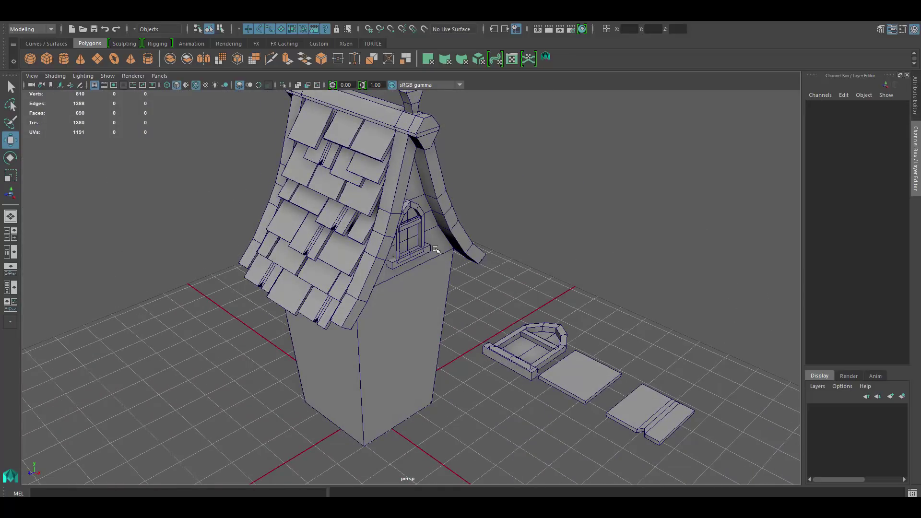
Isolate the tower and bevel its vertical corner edges.
click(411, 223)
key(ctrl+1)
drag(273, 267, 539, 344)
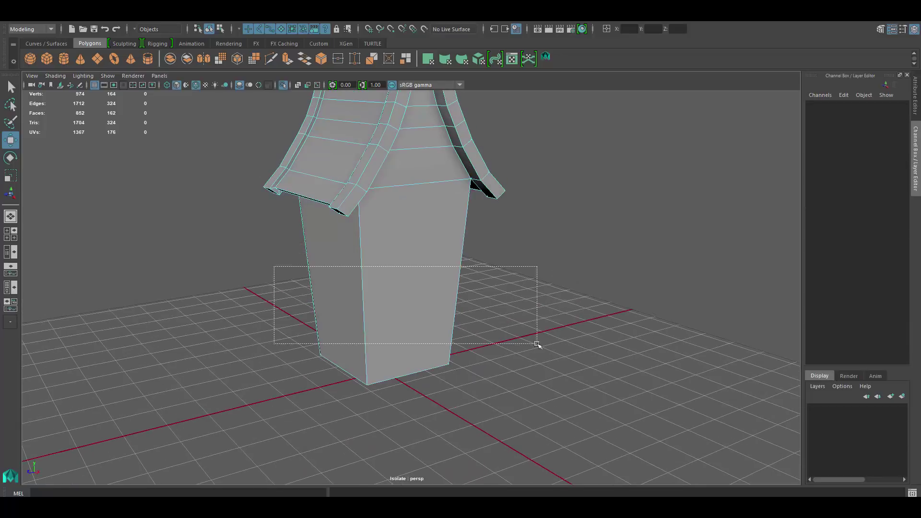
scroll(434, 285, down, 3)
scroll(417, 259, up, 3)
key(ctrl+b)
scroll(431, 269, up, 2)
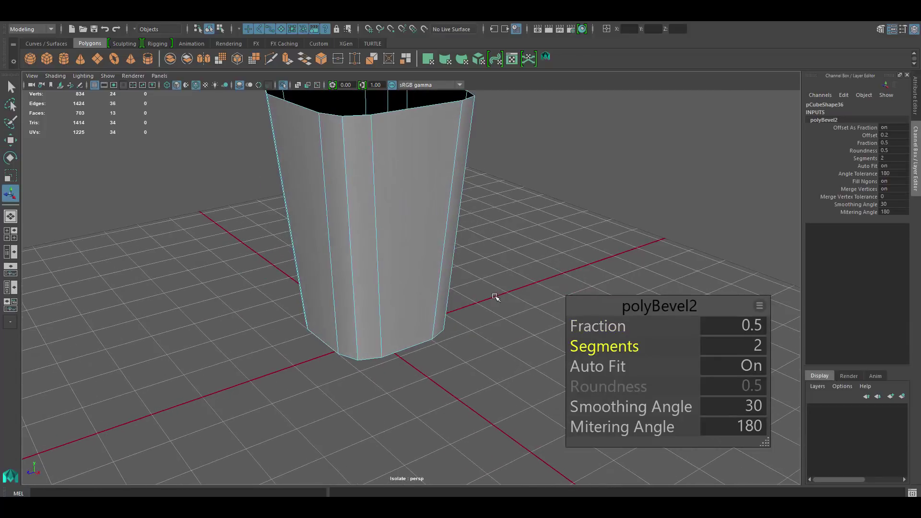
key(q)
alt+drag(540, 291, 350, 185)
scroll(179, 230, up, 5)
scroll(416, 185, down, 5)
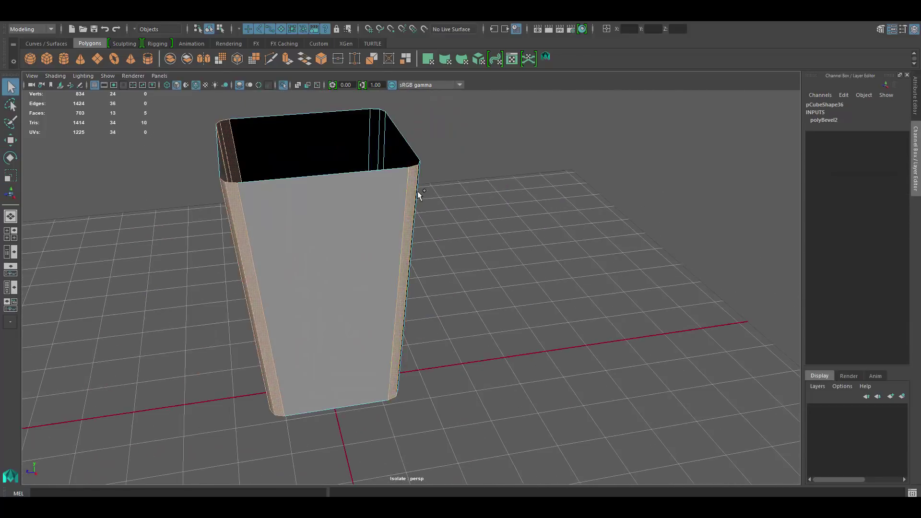
alt+drag(415, 185, 502, 176)
Extrude the bevelled corner faces outward as trim posts.
key(ctrl+1)
click(432, 230)
shift+right_drag(465, 231, 465, 242)
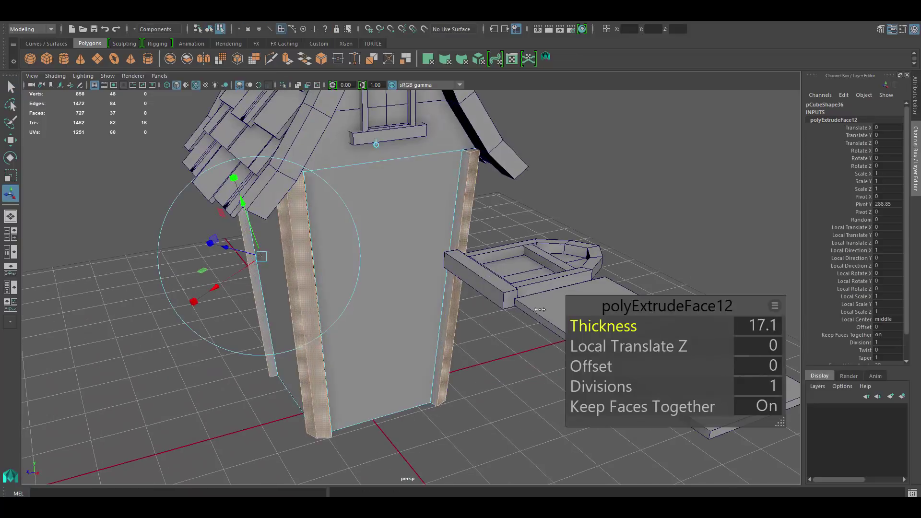
mouse_move(479, 283)
middle_down()
mouse_move(523, 278)
mouse_move(477, 263)
middle_up()
key(q)
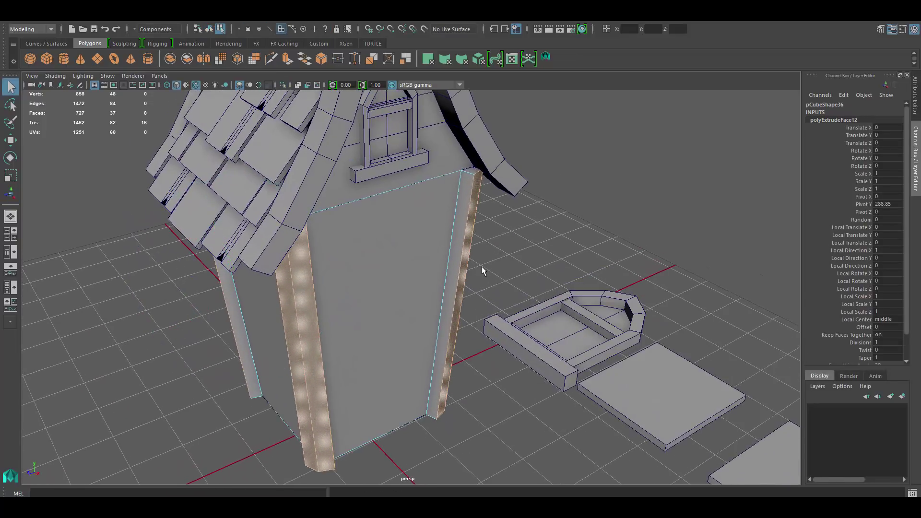
scroll(481, 266, down, 5)
scroll(465, 236, up, 5)
alt+drag(465, 236, 451, 269)
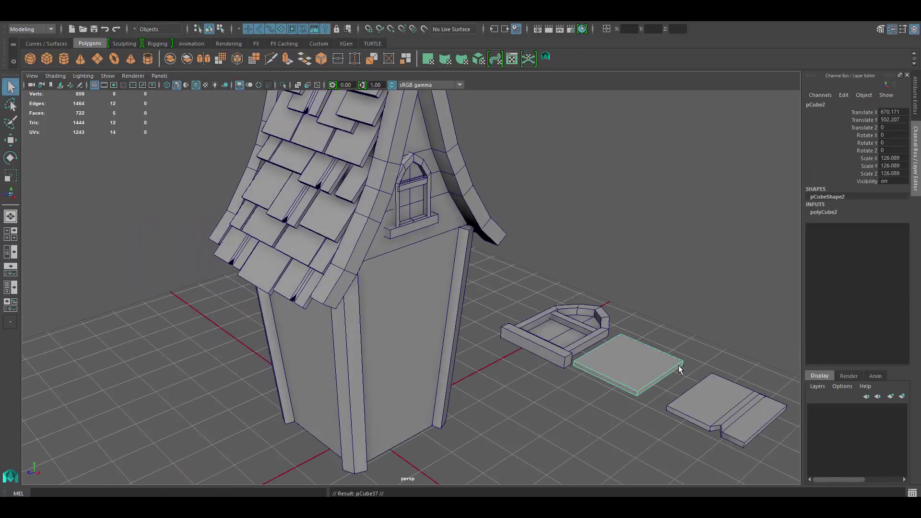
Duplicate a flat tile into a ledge under the gable.
key(r)
scroll(494, 339, up, 3)
key(w)
scroll(509, 314, down, 3)
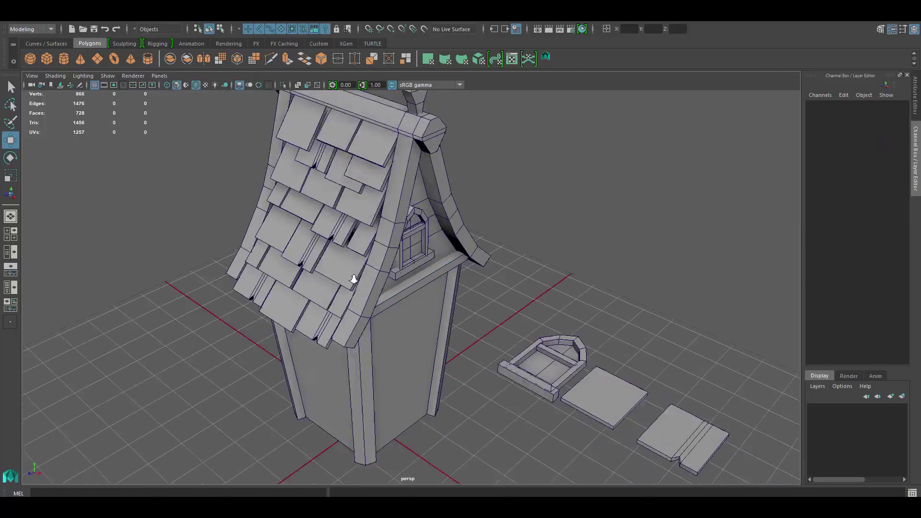
mouse_move(480, 287)
alt+mouse_down()
mouse_move(439, 268)
mouse_move(438, 230)
alt+mouse_up()
click(438, 231)
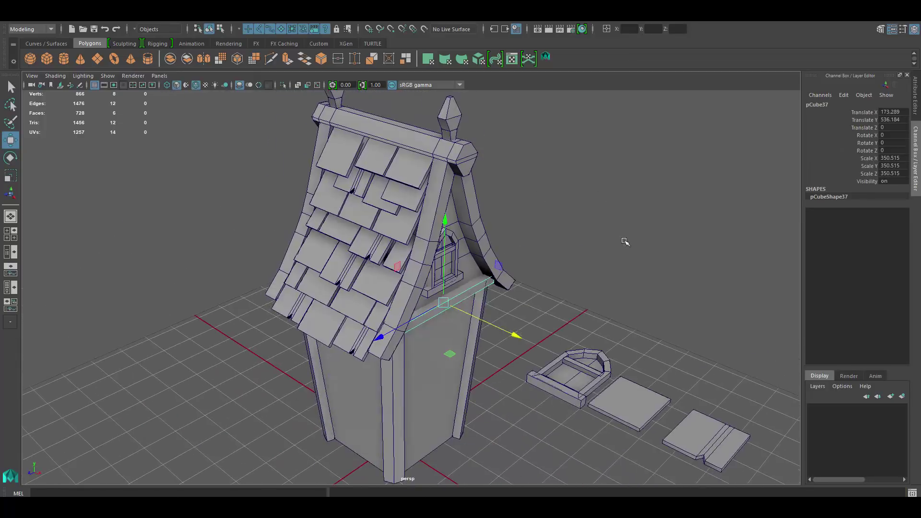
click(627, 240)
mouse_move(627, 240)
alt+mouse_down()
mouse_move(427, 337)
mouse_move(427, 314)
alt+mouse_up()
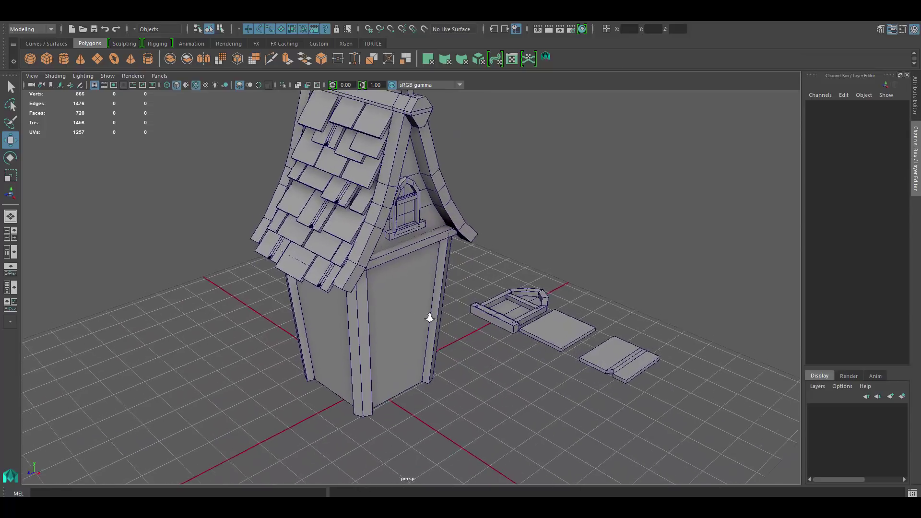
Select the gable window and make a copy of it.
click(535, 267)
key(e)
drag(499, 300, 525, 352)
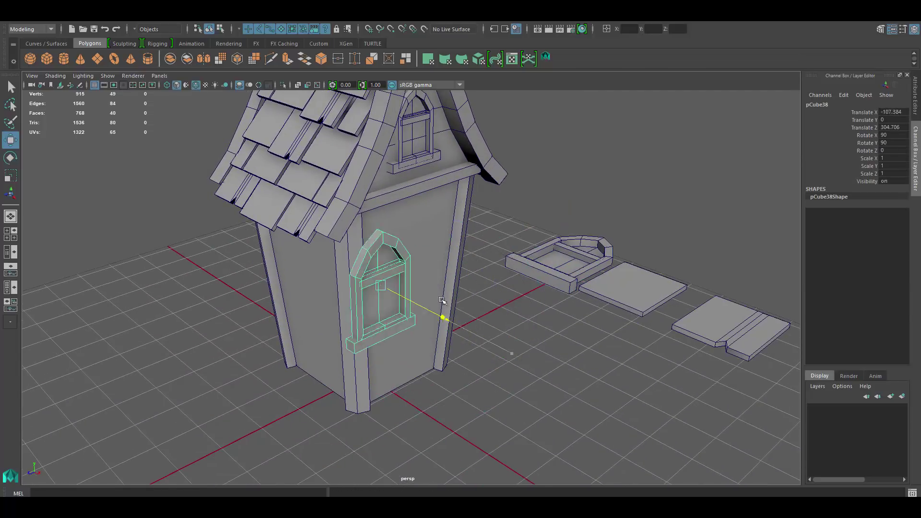
Move the window copy to the base of the tower's front wall.
alt+drag(405, 261, 422, 225)
drag(422, 225, 437, 183)
mouse_move(455, 363)
mouse_down()
mouse_move(448, 357)
mouse_move(484, 273)
mouse_up()
click(624, 384)
alt+drag(624, 383, 493, 263)
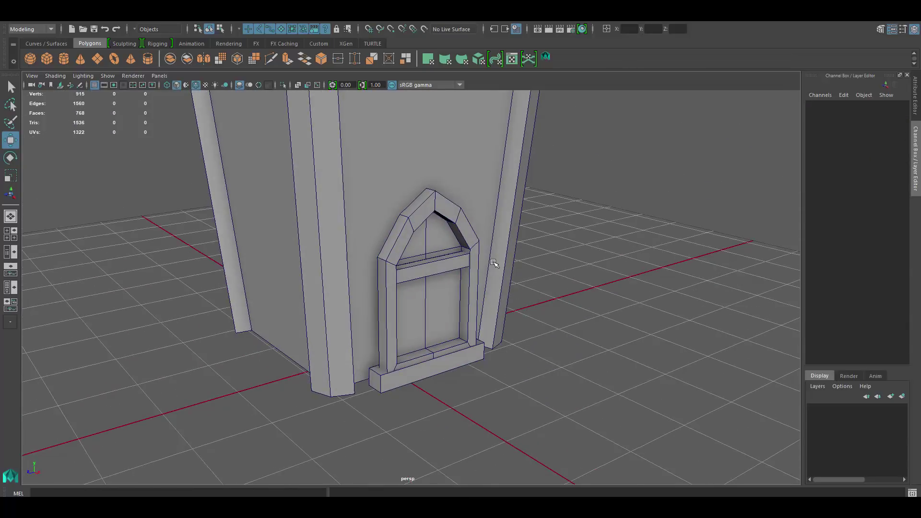
Raise the window's upper vertices to door height.
key(ctrl+z)
key(ctrl+z)
key(F9)
drag(480, 211, 393, 268)
mouse_move(504, 261)
alt+mouse_down()
mouse_move(524, 258)
mouse_move(451, 201)
alt+mouse_up()
scroll(443, 192, up, 4)
right_click(442, 187)
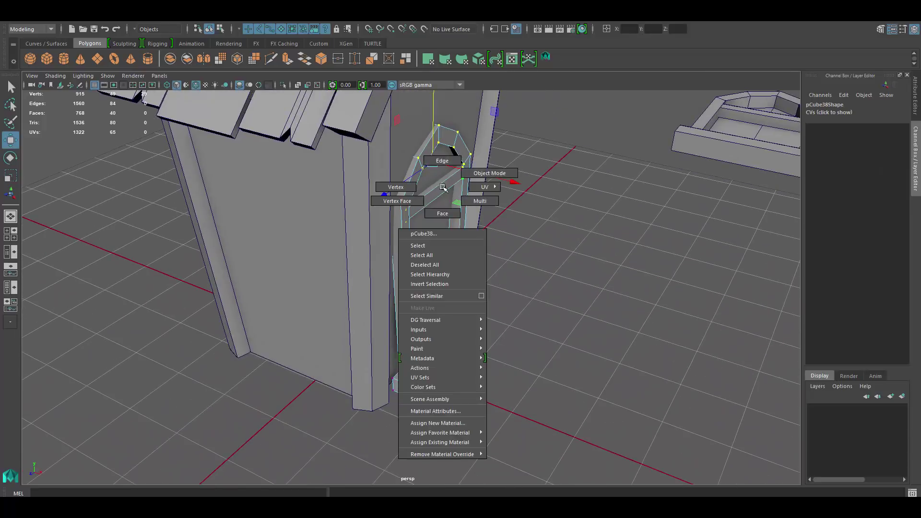
Remove the bottom sill faces from the door.
mouse_move(500, 276)
alt+mouse_down()
mouse_move(442, 342)
mouse_move(500, 326)
alt+mouse_up()
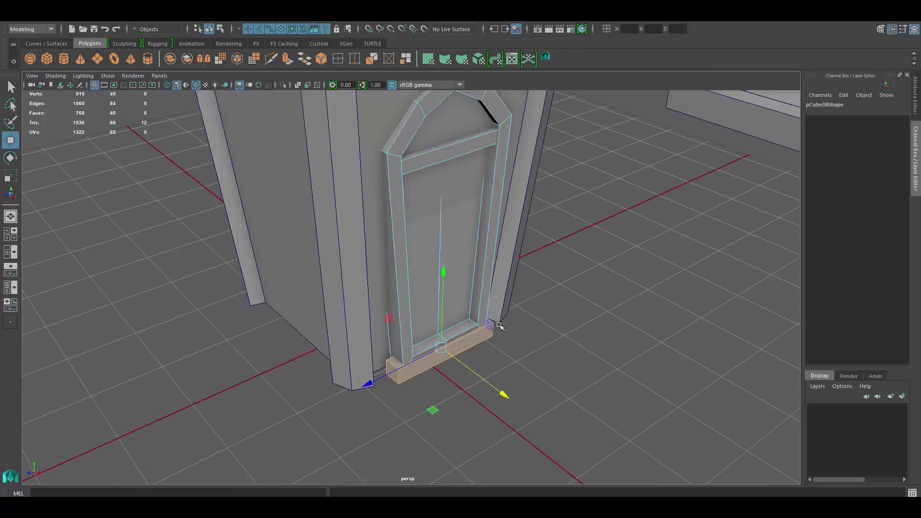
alt+drag(505, 182, 509, 309)
click(510, 310)
key(e)
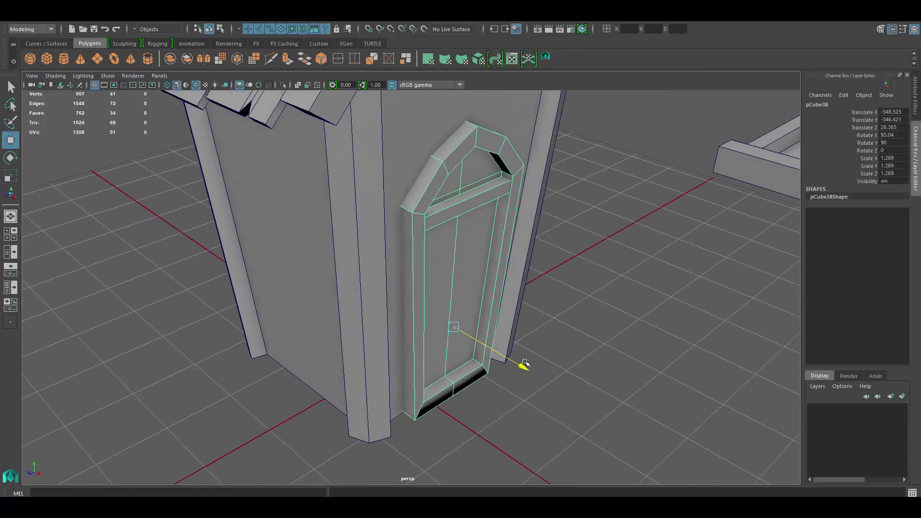
click(525, 365)
scroll(525, 364, down, 5)
alt+drag(508, 268, 431, 272)
mouse_move(512, 245)
alt+mouse_down()
mouse_move(487, 260)
mouse_move(599, 287)
alt+mouse_up()
click(630, 282)
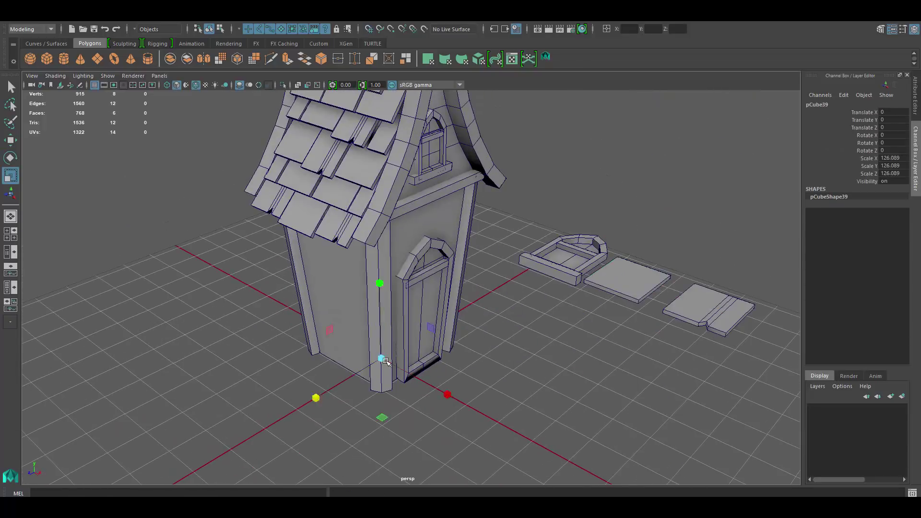
Scale up the base plate around the foot of the house.
key(f)
mouse_move(384, 361)
mouse_down()
mouse_move(390, 287)
mouse_move(322, 300)
mouse_up()
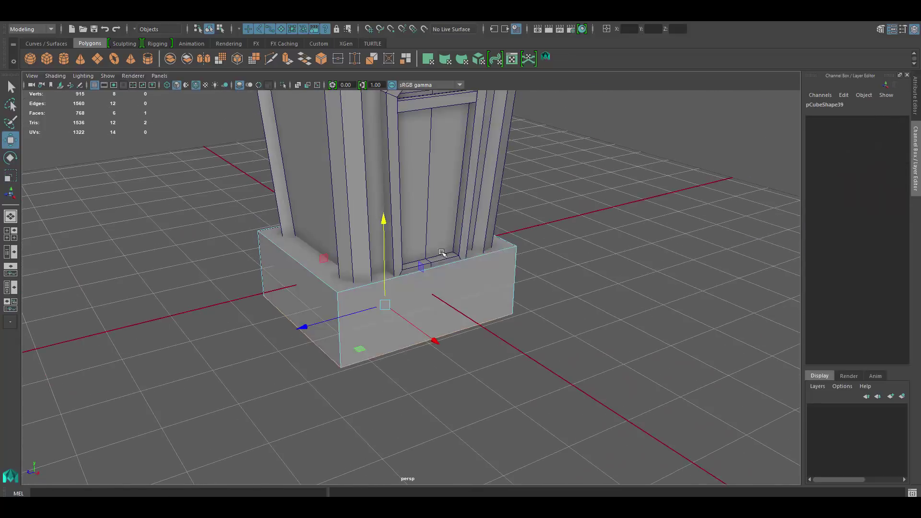
scroll(267, 334, down, 5)
mouse_move(393, 331)
alt+mouse_down()
mouse_move(500, 335)
mouse_move(432, 323)
alt+mouse_up()
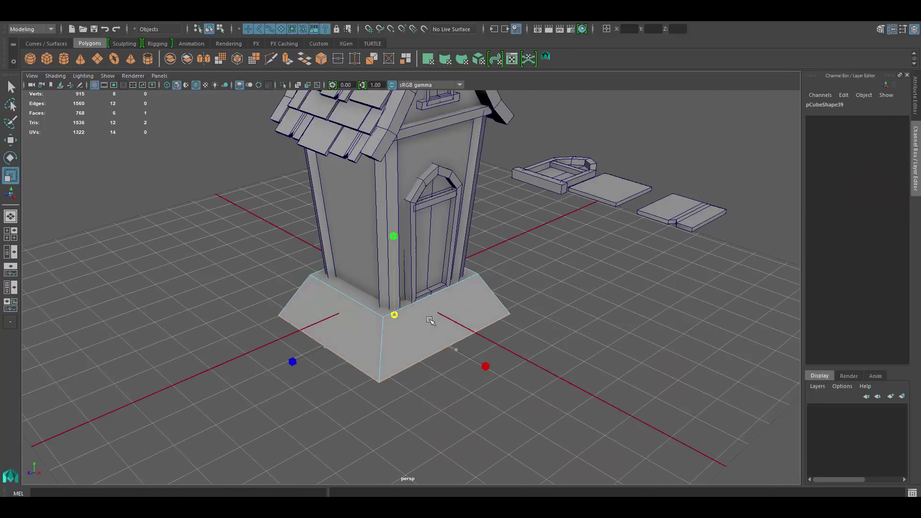
scroll(428, 289, down, 3)
alt+drag(428, 290, 438, 211)
Duplicate a wall beam and lower the copy to the house base.
key(e)
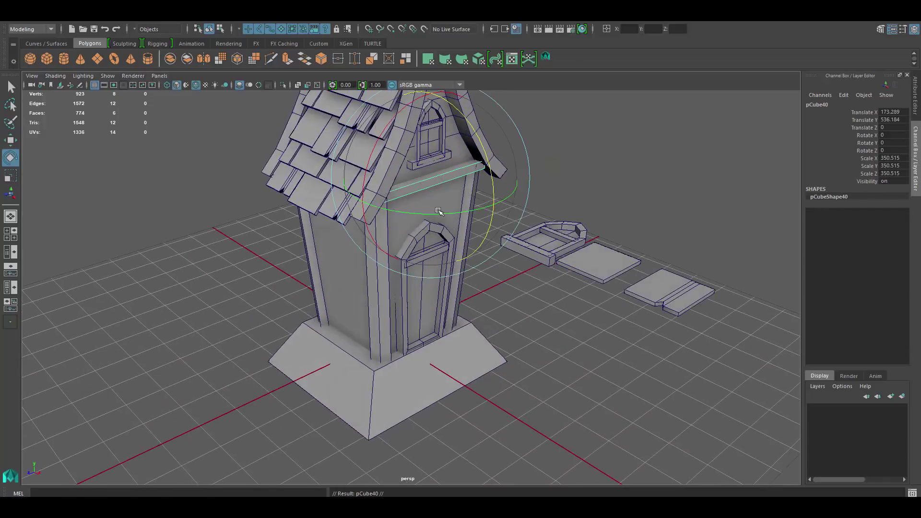
scroll(436, 215, down, 3)
key(f)
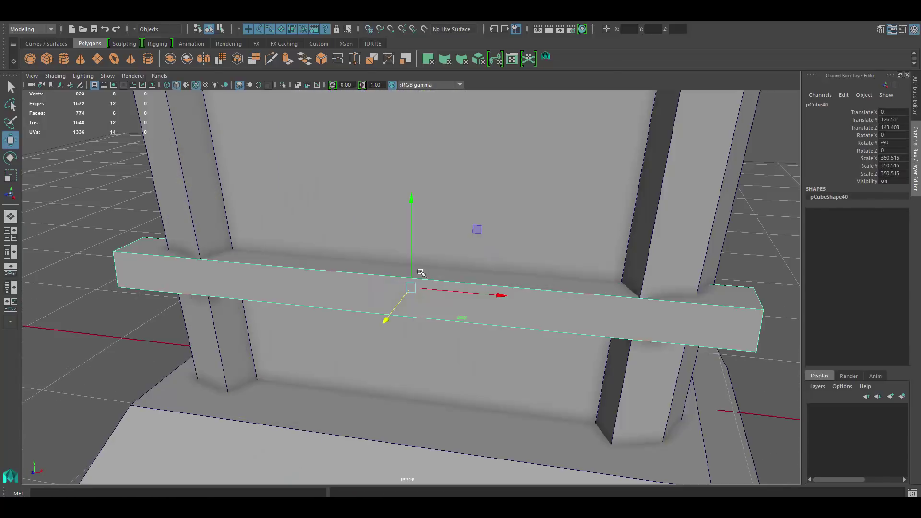
mouse_move(411, 307)
mouse_down()
mouse_move(411, 397)
mouse_move(370, 387)
mouse_up()
key(w)
scroll(499, 361, down, 4)
alt+drag(498, 361, 449, 299)
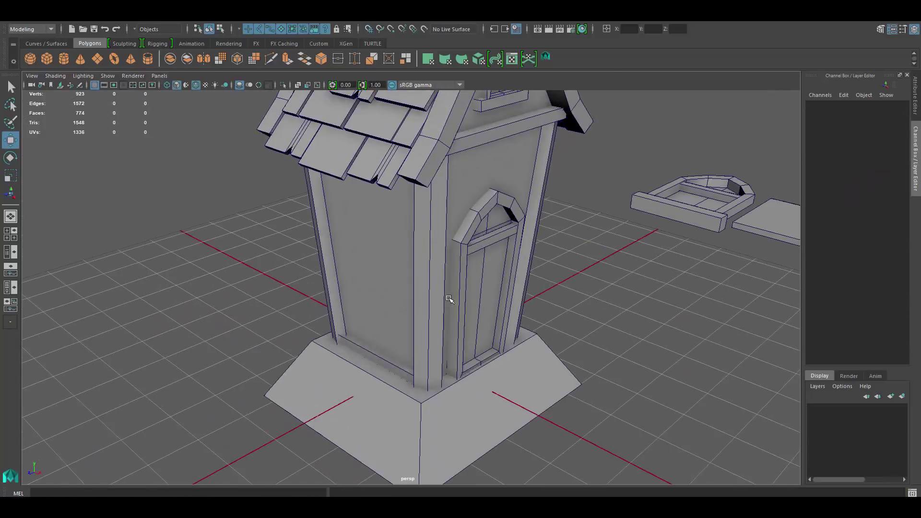
alt+drag(436, 353, 429, 307)
Insert an edge loop near the base top and shape it into a ledge.
click(429, 298)
shift+right_drag(429, 299, 374, 302)
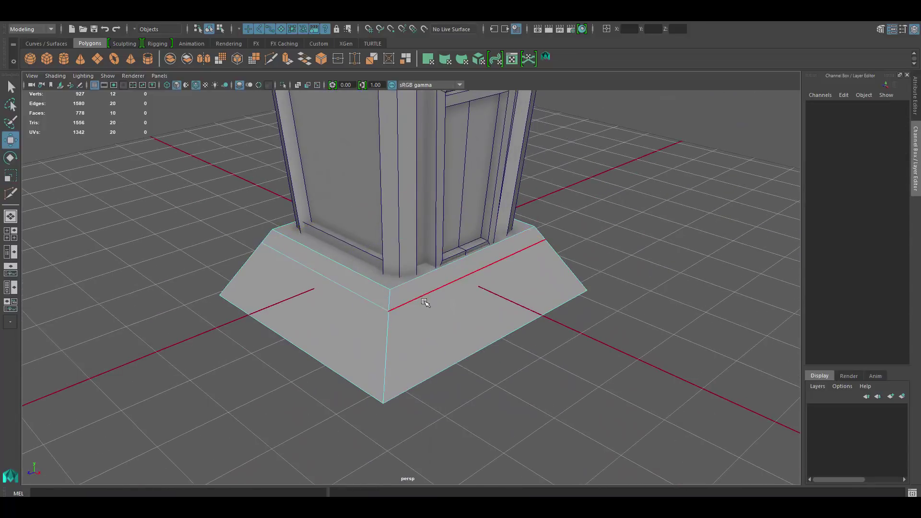
right_click(514, 267)
shift+right_drag(518, 263, 470, 259)
click(429, 287)
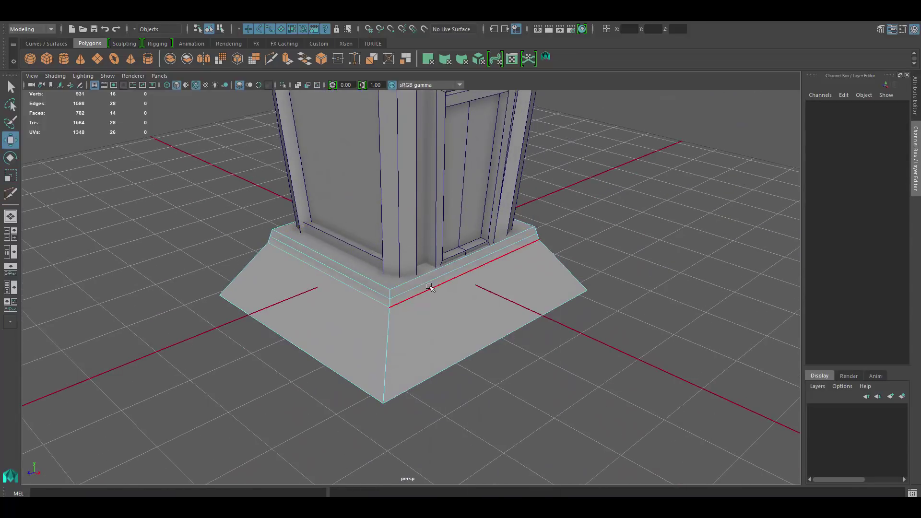
alt+drag(403, 177, 509, 240)
click(519, 245)
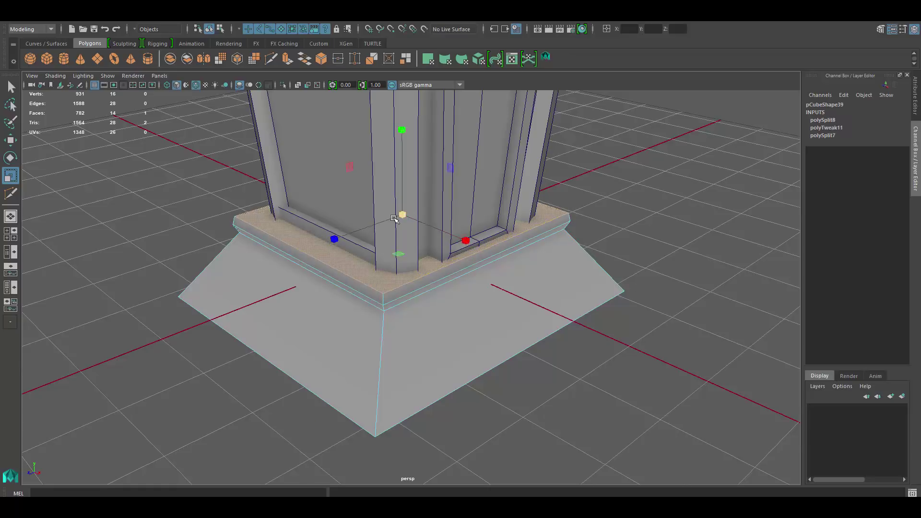
scroll(393, 218, down, 5)
click(602, 246)
Move the plank against the house base as the first step.
key(w)
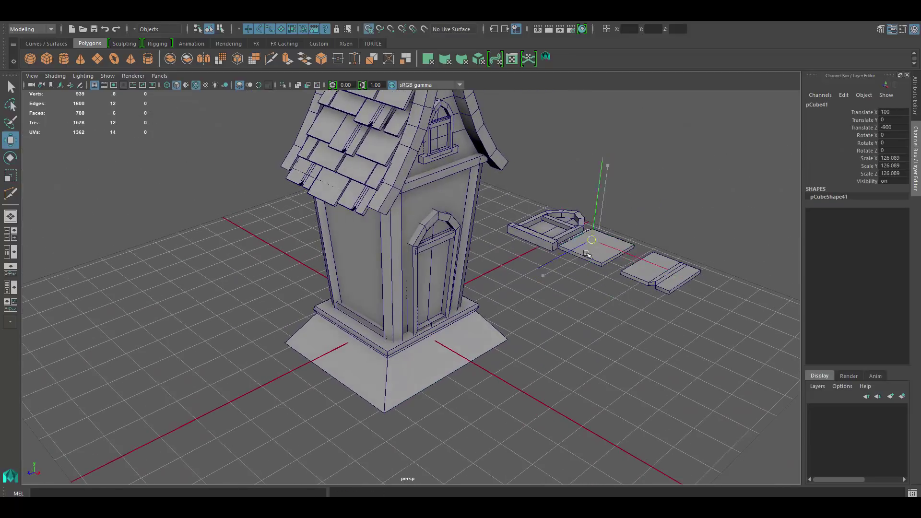
key(f)
drag(587, 254, 434, 306)
key(w)
alt+drag(434, 306, 433, 261)
mouse_move(405, 201)
alt+mouse_down()
mouse_move(431, 269)
mouse_move(483, 309)
mouse_move(447, 207)
alt+mouse_up()
Duplicate the step box and offset the copies to form a stair.
key(ctrl+d)
key(ctrl+d)
key(ctrl+d)
scroll(483, 232, down, 3)
mouse_move(483, 232)
alt+mouse_down()
mouse_move(537, 331)
mouse_move(480, 287)
alt+mouse_up()
click(538, 331)
scroll(527, 322, down, 3)
scroll(509, 310, up, 3)
click(446, 290)
Spread a ground plane under the house and duplicate another step.
key(ctrl+d)
drag(551, 291, 594, 292)
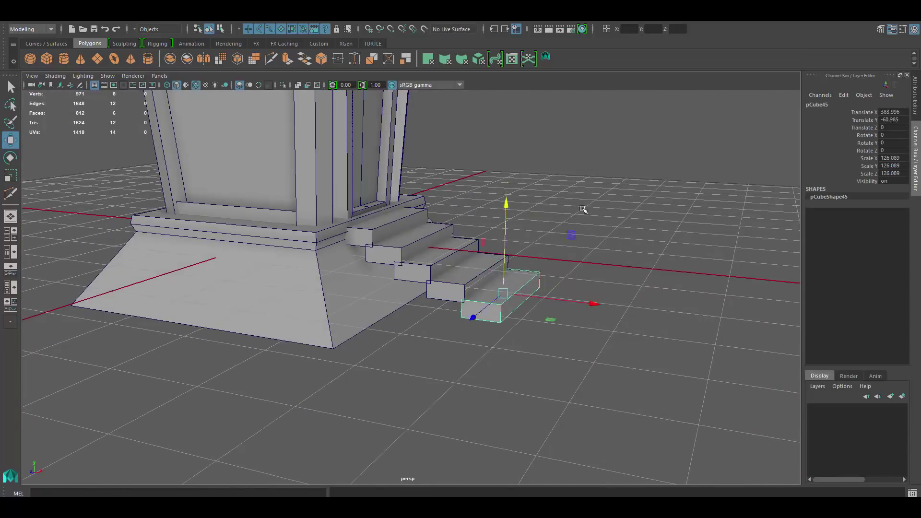
shift+right_drag(462, 225, 422, 206)
mouse_move(479, 249)
alt+mouse_down()
mouse_move(515, 230)
mouse_move(455, 288)
alt+mouse_up()
key(ctrl+d)
key(w)
scroll(515, 230, down, 3)
scroll(456, 288, up, 3)
Flatten the lowest box into a thin side wall beside the stairs.
click(428, 336)
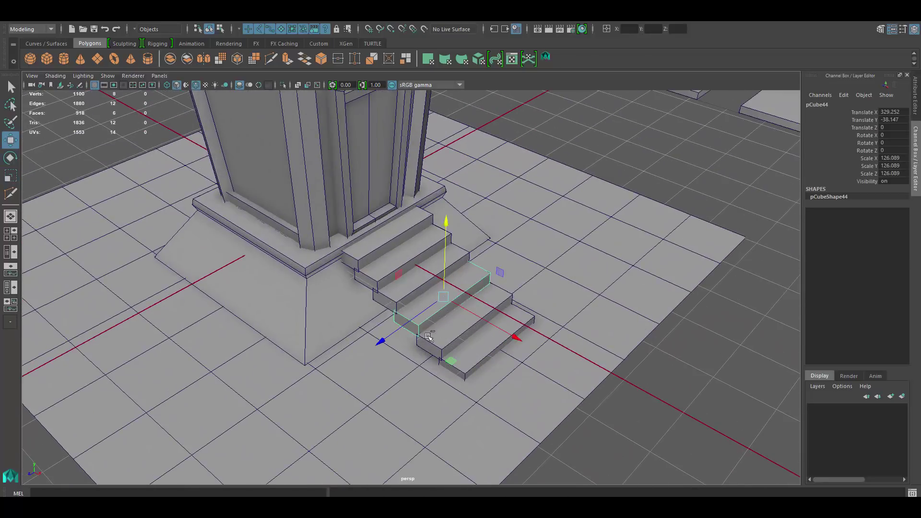
mouse_move(447, 371)
mouse_down()
mouse_move(350, 369)
mouse_move(446, 278)
mouse_move(397, 251)
mouse_up()
key(w)
key(F11)
Slope the side wall's top down to follow the stairs.
click(394, 213)
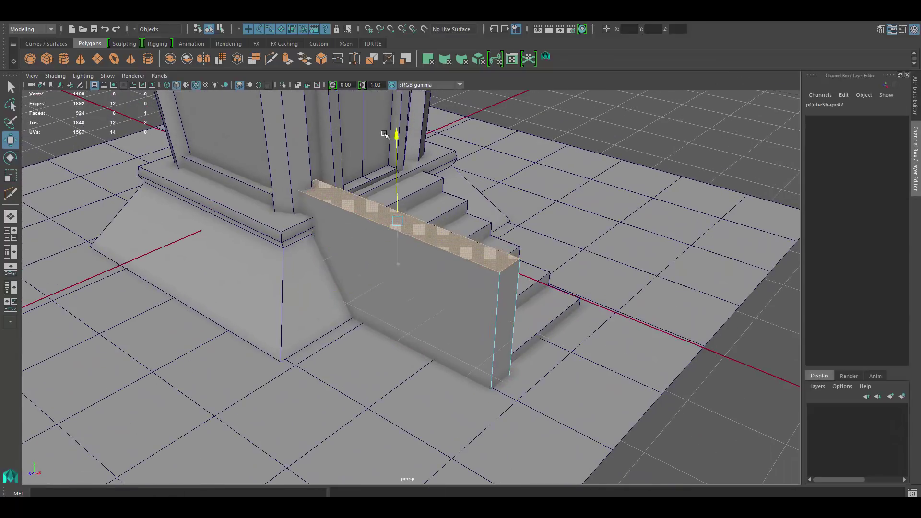
key(F8)
alt+drag(385, 148, 516, 221)
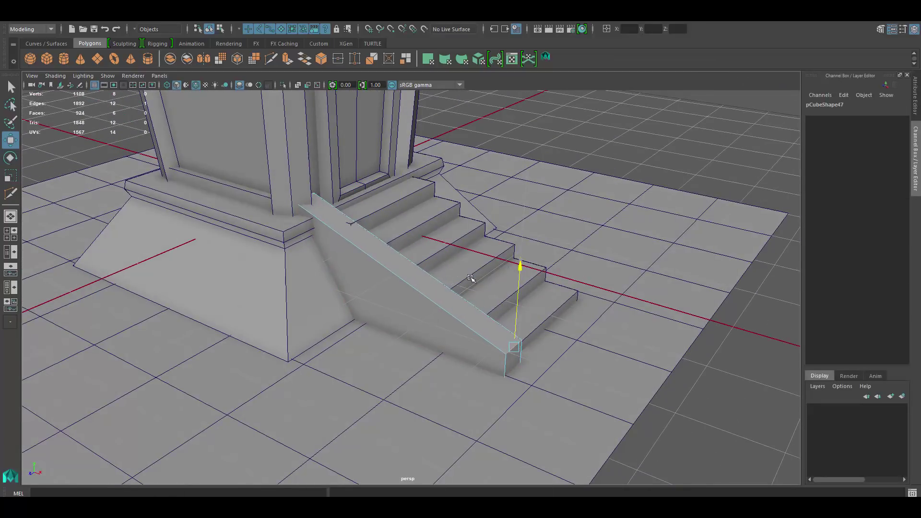
alt+drag(401, 168, 337, 232)
shift+right_drag(337, 232, 305, 234)
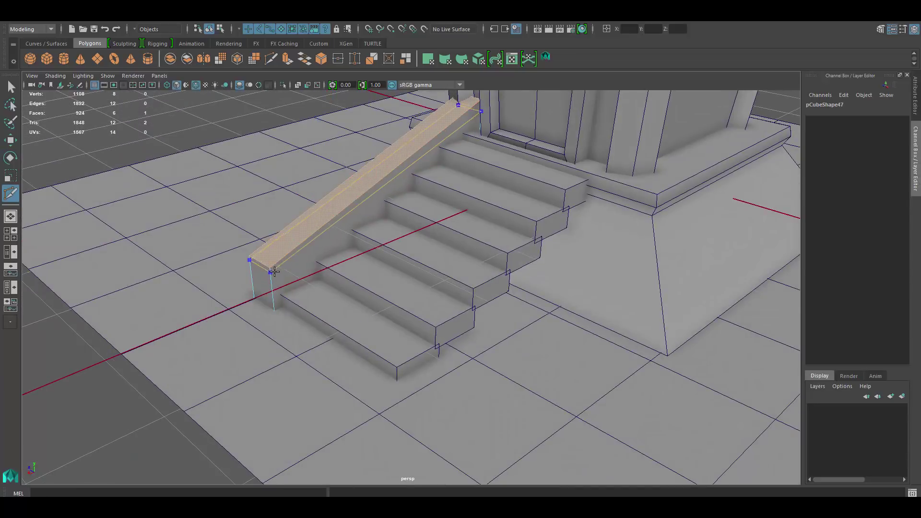
key(w)
alt+drag(274, 272, 342, 183)
alt+drag(401, 218, 247, 173)
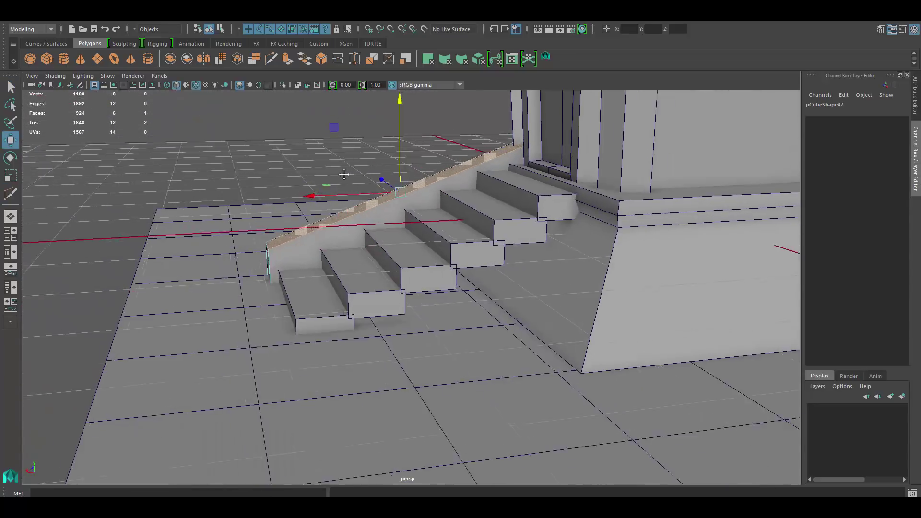
Extrude the wall's sloped top face twice into a thicker rail cap.
right_drag(389, 200, 388, 225)
key(ctrl+e)
mouse_move(387, 226)
alt+mouse_down()
mouse_move(617, 226)
mouse_move(503, 237)
mouse_move(589, 187)
alt+mouse_up()
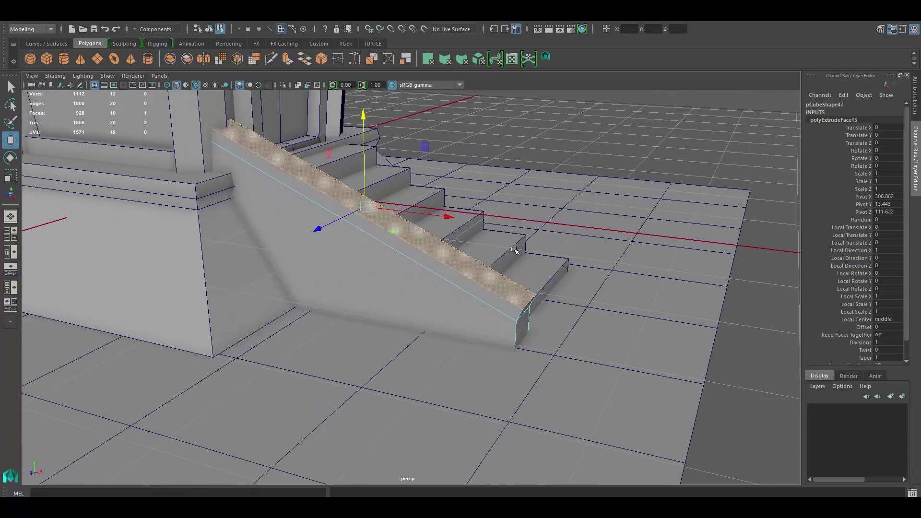
key(ctrl+e)
middle_drag(589, 187, 559, 199)
key(F8)
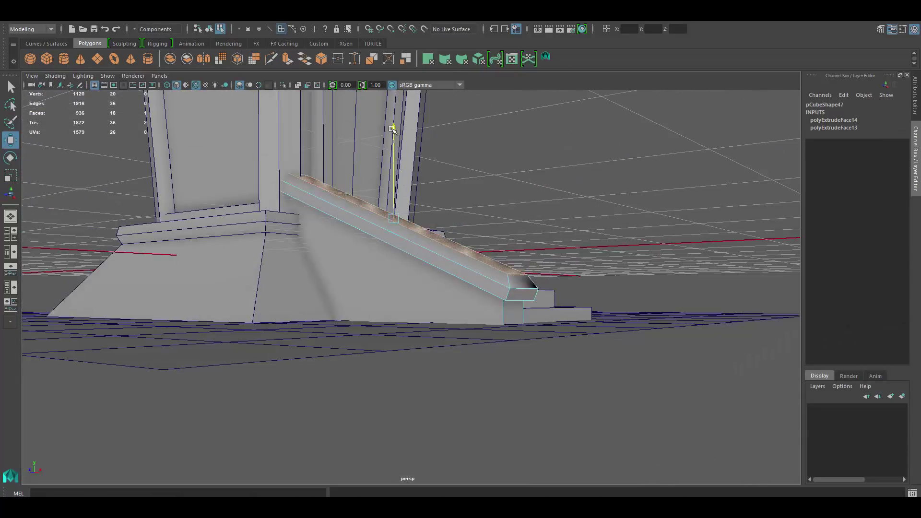
alt+drag(559, 200, 420, 227)
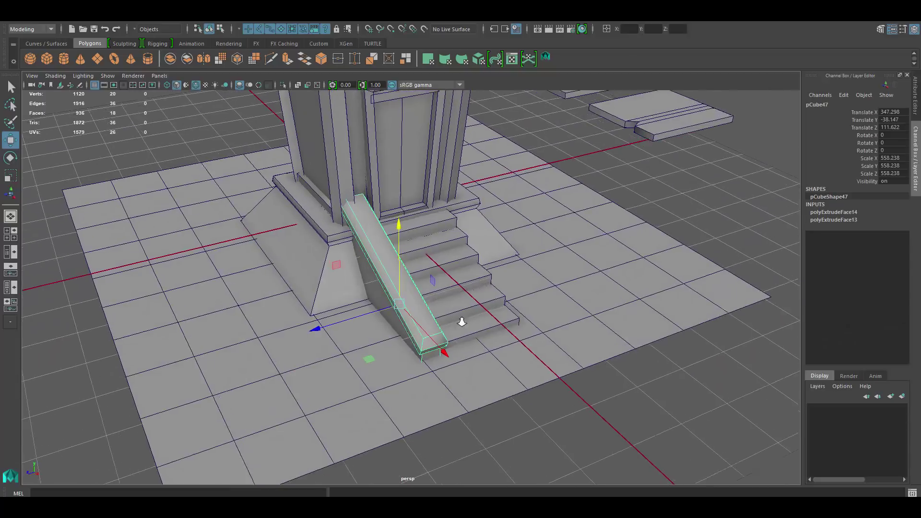
mouse_move(461, 319)
alt+mouse_down()
mouse_move(431, 350)
mouse_move(394, 356)
mouse_move(422, 317)
alt+mouse_up()
Place the post cube at the foot of the railing.
key(r)
key(w)
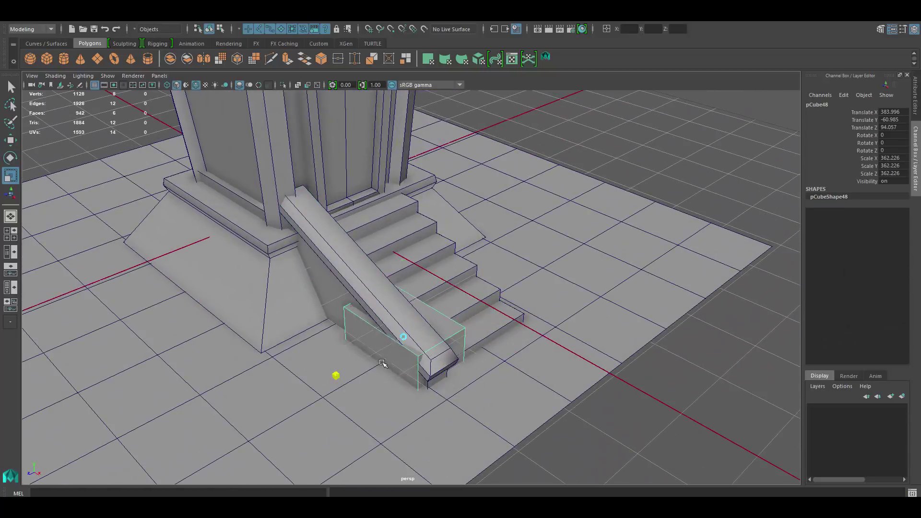
drag(391, 364, 407, 373)
key(f)
scroll(421, 318, up, 3)
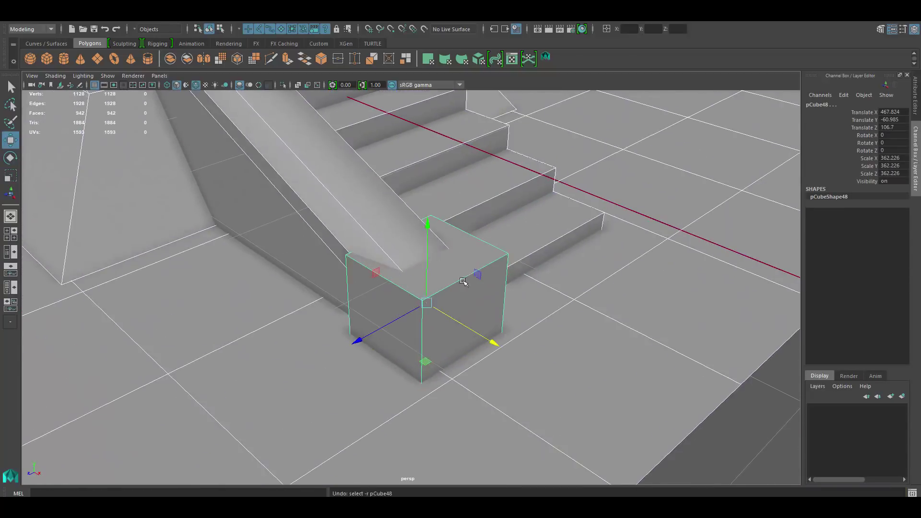
key(F11)
Extrude and widen the post's top face into a flared cap.
click(417, 241)
key(ctrl+e)
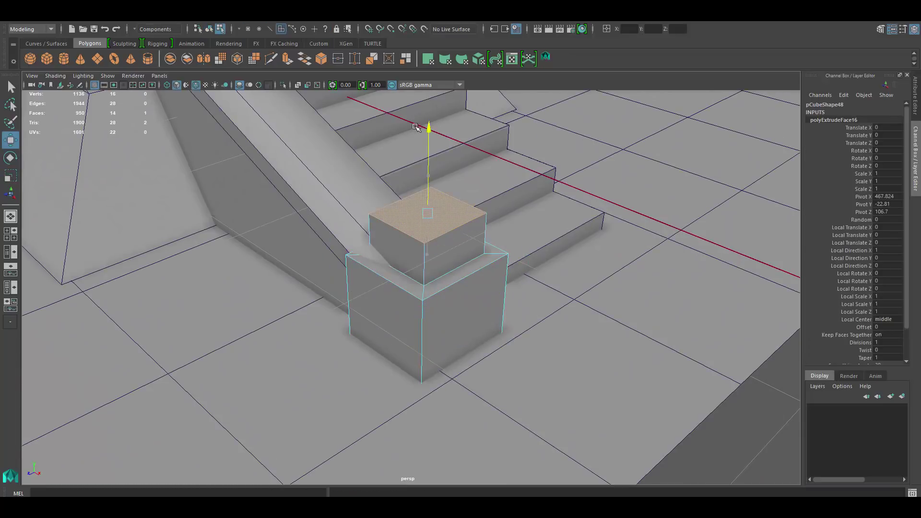
key(ctrl+e)
drag(416, 127, 436, 166)
key(ctrl+e)
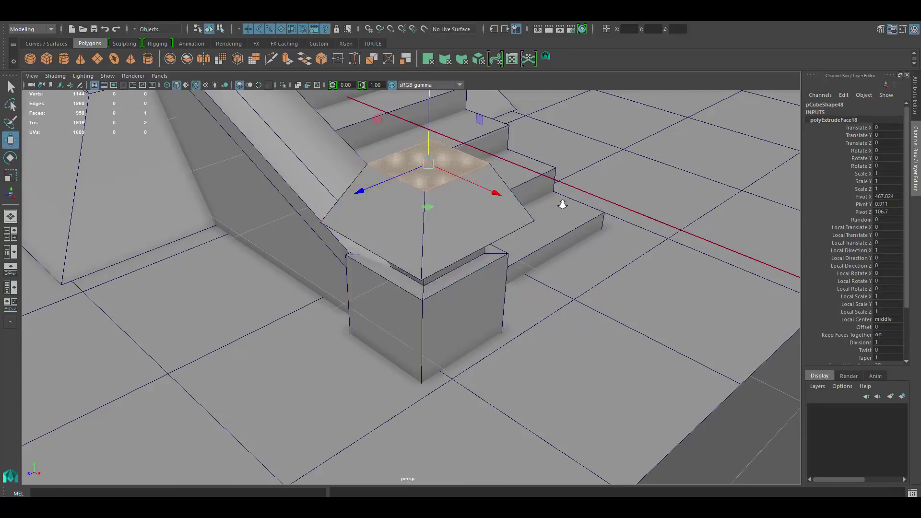
key(F8)
Combine the railing and post into a single object.
scroll(563, 205, down, 5)
alt+drag(562, 205, 530, 304)
click(529, 304)
scroll(470, 280, down, 3)
scroll(424, 352, up, 3)
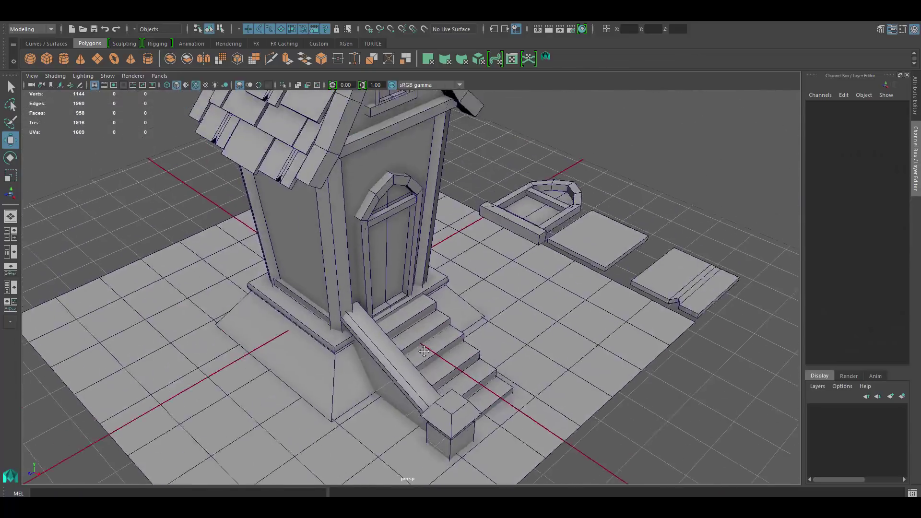
click(393, 358)
shift+click(448, 427)
key(f)
key(space)
click(299, 159)
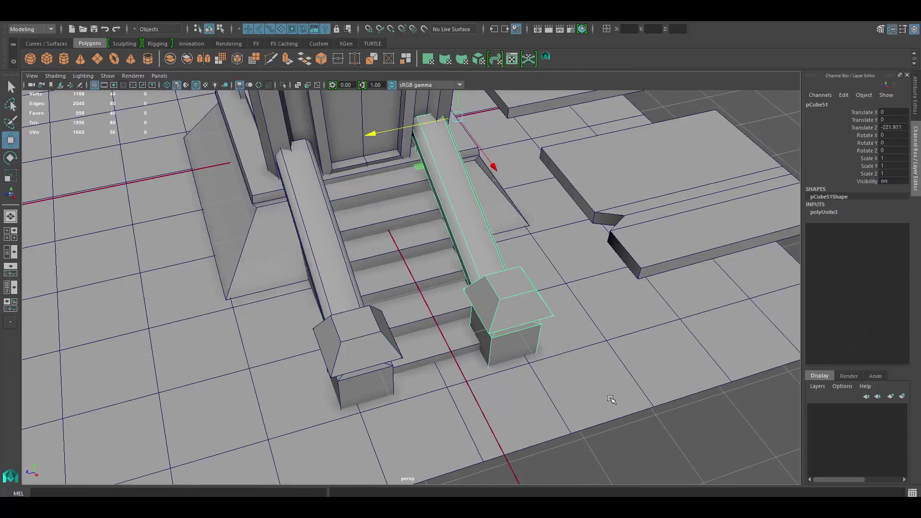
Orbit around the house to inspect both stair railings.
alt+drag(611, 399, 527, 364)
scroll(528, 365, down, 5)
scroll(486, 356, up, 5)
scroll(486, 298, down, 5)
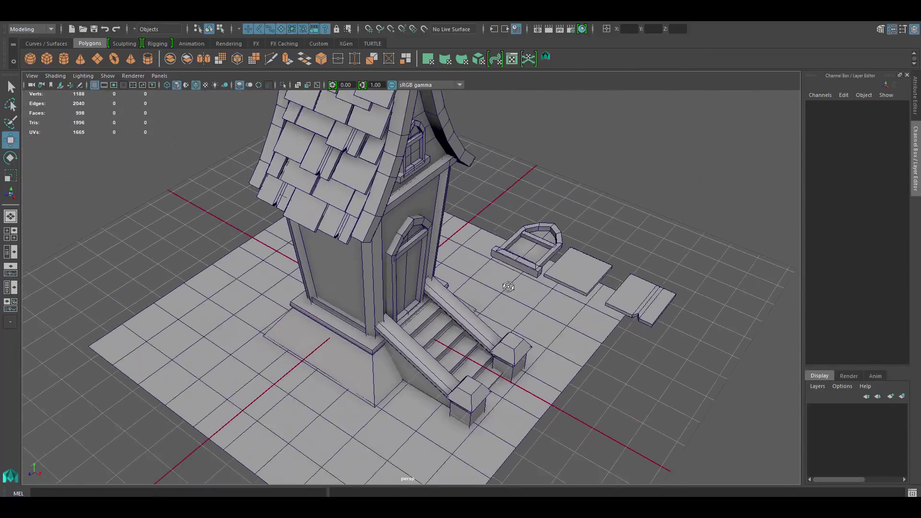
mouse_move(487, 298)
alt+mouse_down()
mouse_move(466, 271)
mouse_move(474, 310)
alt+mouse_up()
scroll(465, 272, up, 3)
Delete the stray door piece.
click(444, 278)
key(Delete)
scroll(465, 272, down, 5)
scroll(475, 310, up, 4)
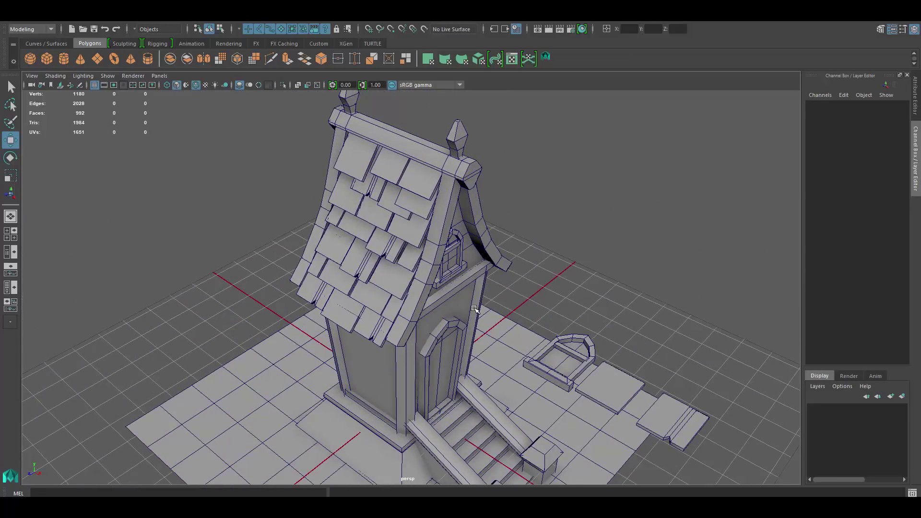
scroll(477, 216, up, 3)
Move the arched window onto the side wall and place a duplicate beside it.
click(477, 216)
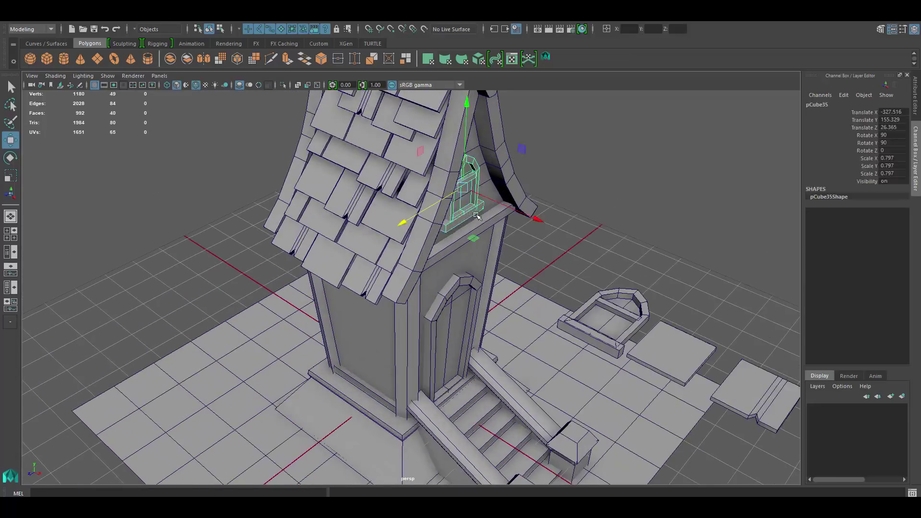
mouse_move(353, 272)
alt+mouse_down()
mouse_move(470, 302)
mouse_move(502, 268)
alt+mouse_up()
key(ctrl+d)
scroll(520, 254, down, 3)
scroll(336, 263, up, 3)
mouse_move(347, 266)
mouse_down()
mouse_move(274, 262)
mouse_move(384, 230)
mouse_up()
scroll(384, 230, up, 3)
scroll(408, 202, up, 2)
mouse_move(448, 174)
mouse_down()
mouse_move(549, 235)
mouse_move(466, 258)
mouse_up()
scroll(549, 235, down, 3)
scroll(465, 275, down, 2)
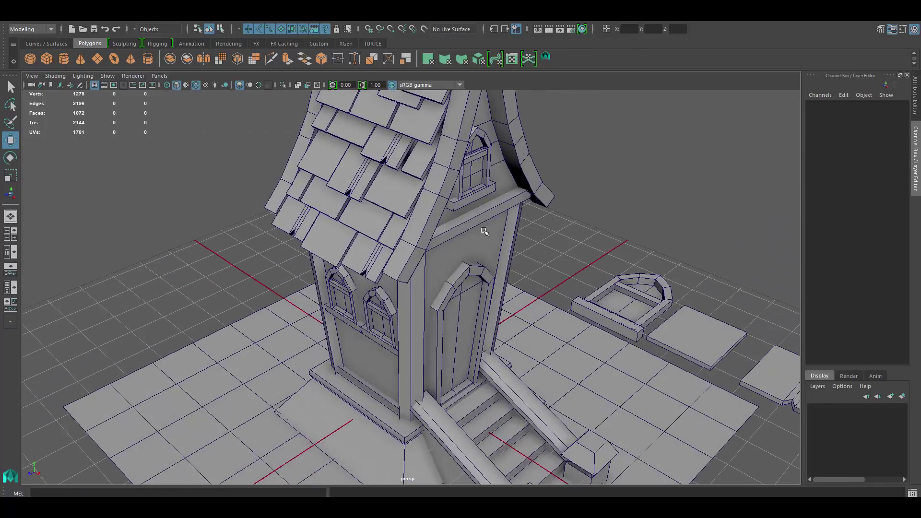
Duplicate a wall beam to sit above the door.
click(475, 235)
key(ctrl+d)
scroll(510, 273, down, 2)
scroll(722, 191, up, 4)
scroll(722, 191, down, 3)
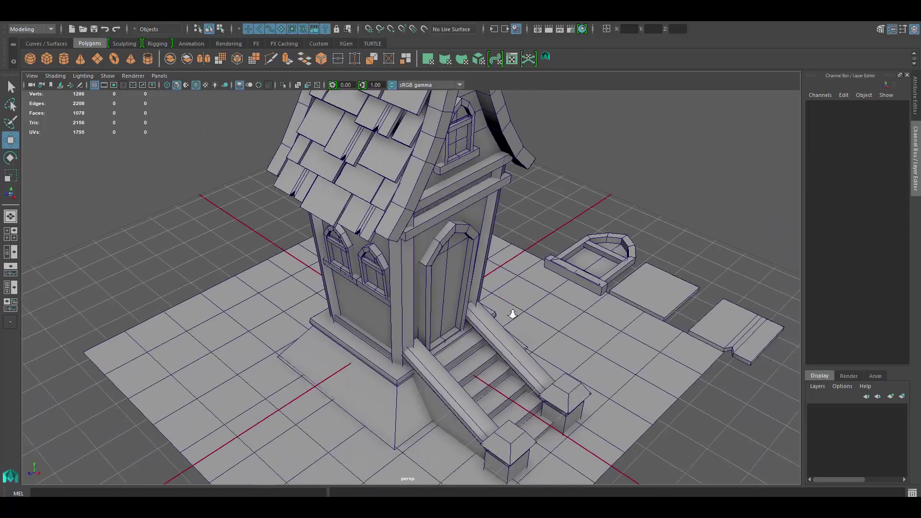
alt+drag(510, 312, 528, 288)
click(484, 206)
click(548, 285)
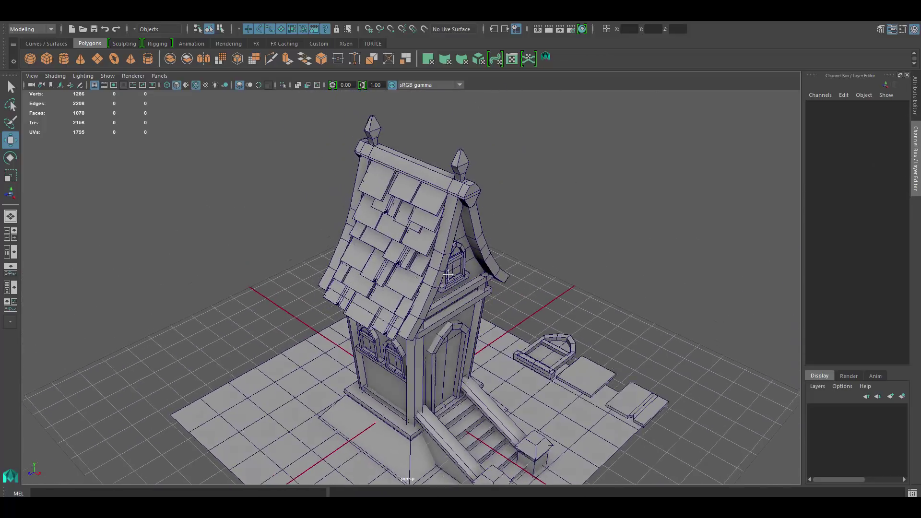
scroll(548, 285, up, 3)
Duplicate a small cube, move it into place and stretch it taller.
click(618, 319)
key(ctrl+d)
drag(619, 319, 505, 311)
key(r)
key(f)
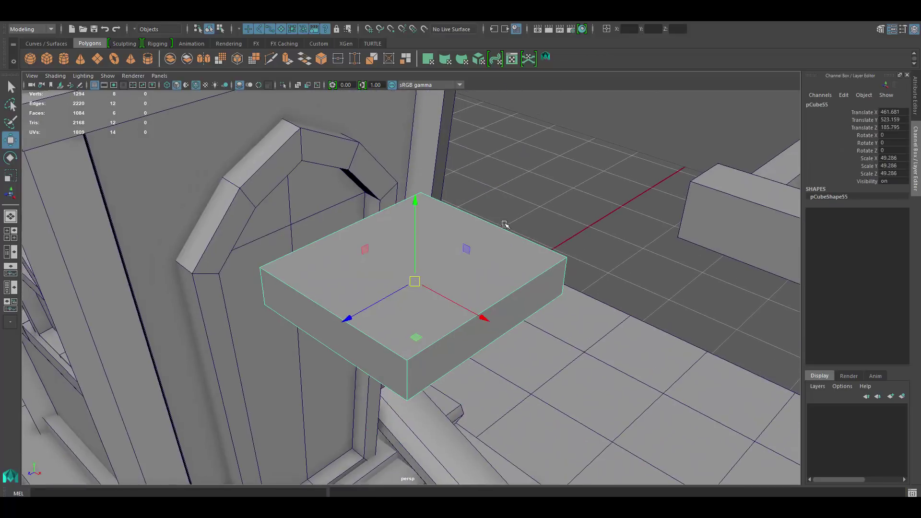
key(r)
drag(413, 200, 413, 144)
Extrude the cube's top face and scale it to a point, forming a tall spire.
shift+right_click(450, 186)
alt+drag(421, 246, 416, 202)
click(415, 202)
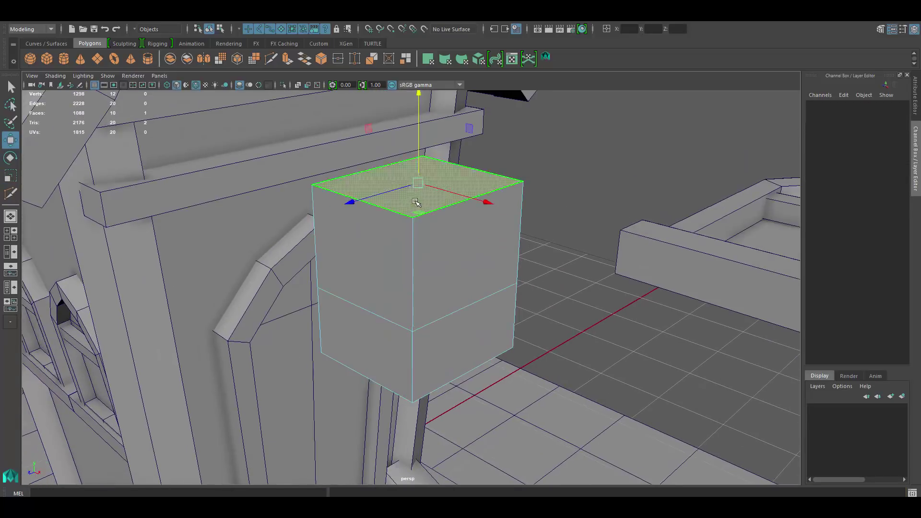
key(ctrl+e)
scroll(447, 187, down, 2)
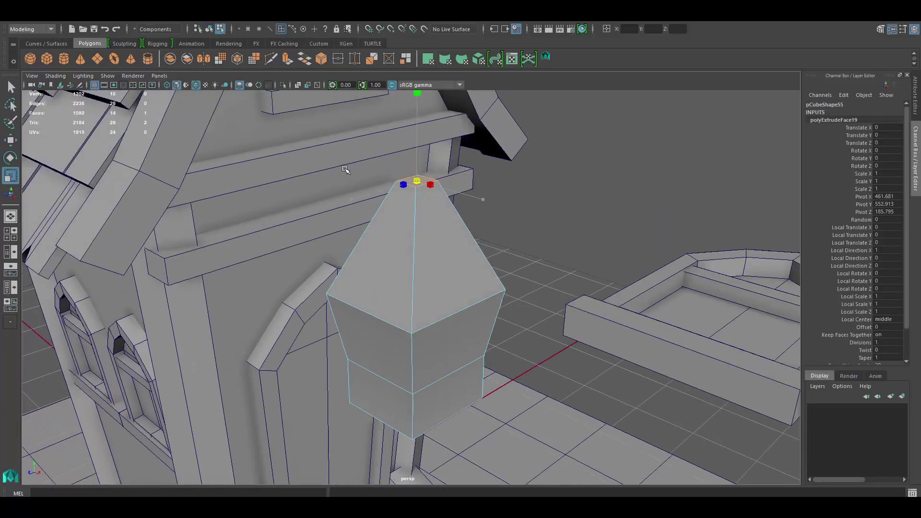
key(r)
mouse_move(418, 132)
mouse_down()
mouse_move(393, 134)
mouse_move(419, 150)
mouse_up()
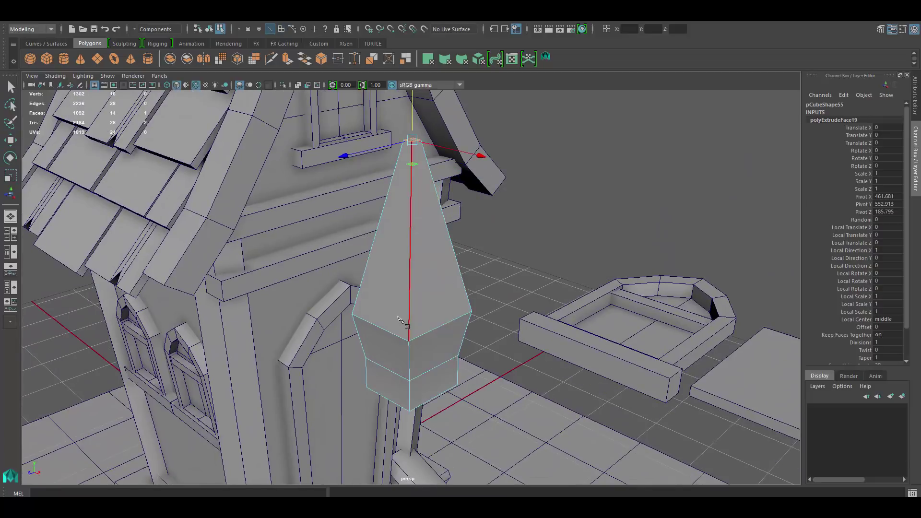
shift+right_drag(401, 320, 444, 317)
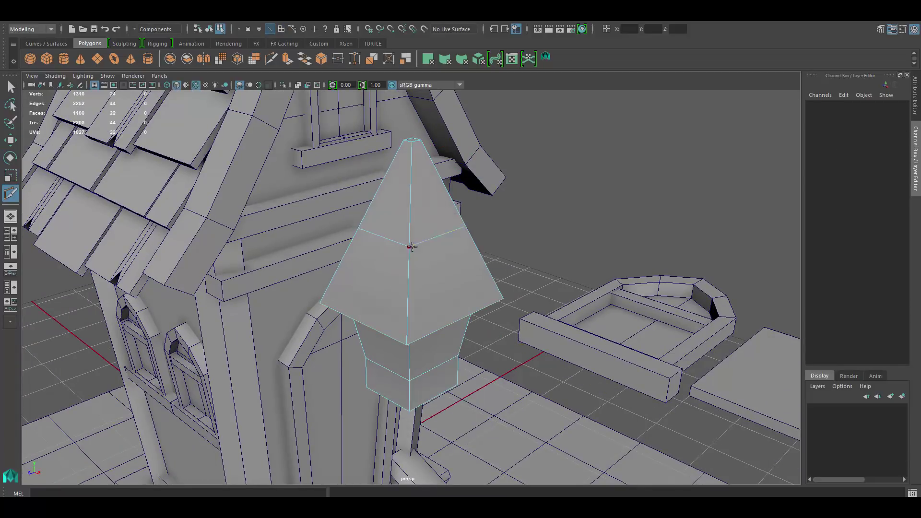
Bevel the spire's edge loop and return to object mode.
key(ctrl+b)
scroll(399, 232, down, 3)
scroll(399, 232, down, 2)
key(F8)
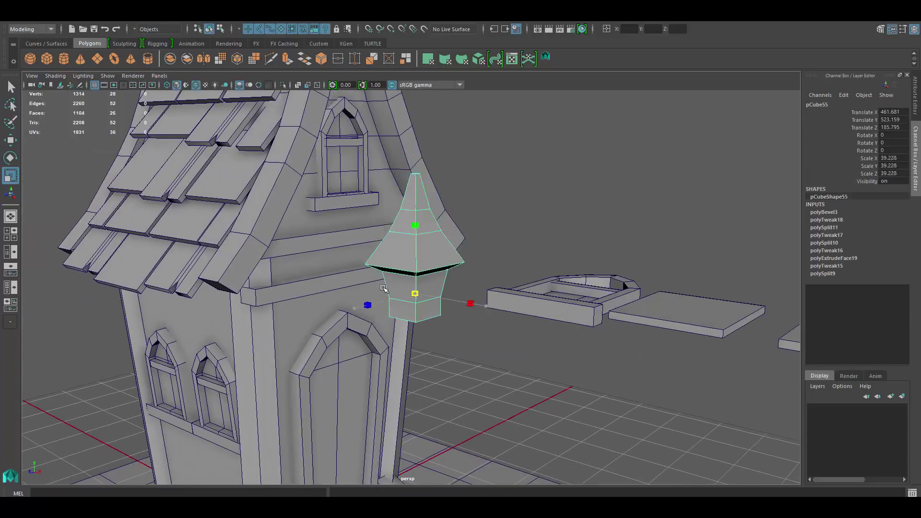
scroll(416, 177, up, 2)
Shrink the spire to roof-ornament size and place it at the roof's eave.
key(w)
scroll(417, 177, down, 3)
alt+drag(336, 240, 432, 215)
scroll(384, 263, up, 3)
drag(379, 272, 353, 271)
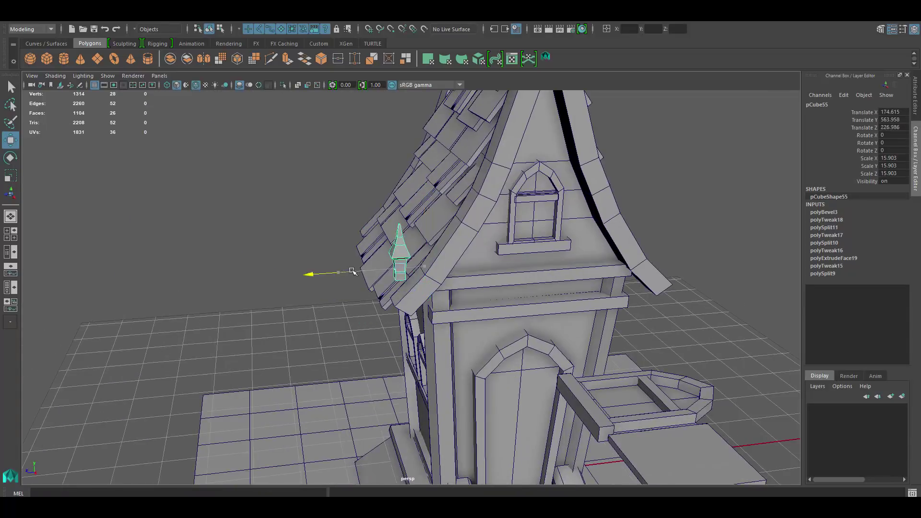
Tilt the spire to follow the roof slope and seat it on the eave corner.
key(e)
alt+drag(436, 196, 393, 225)
drag(364, 211, 377, 240)
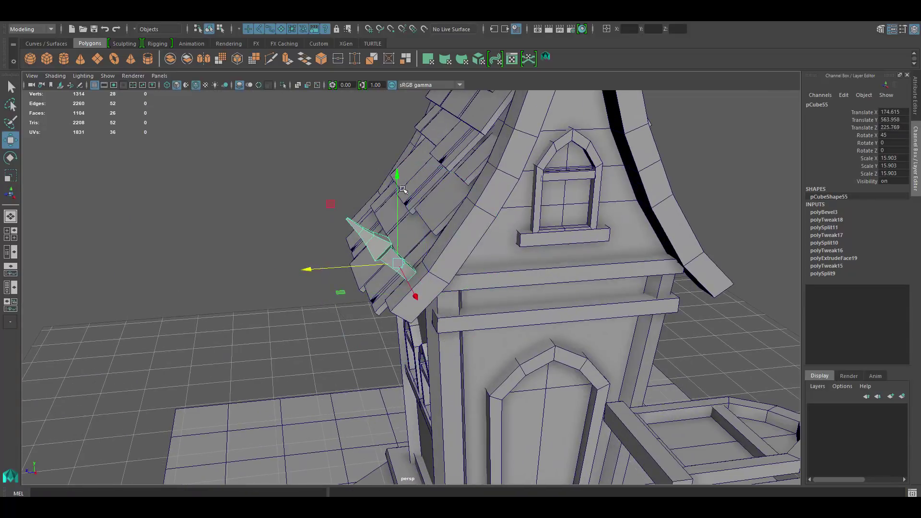
middle_drag(402, 190, 403, 204)
alt+drag(403, 204, 480, 215)
scroll(432, 240, down, 3)
alt+drag(432, 240, 503, 269)
scroll(524, 323, up, 3)
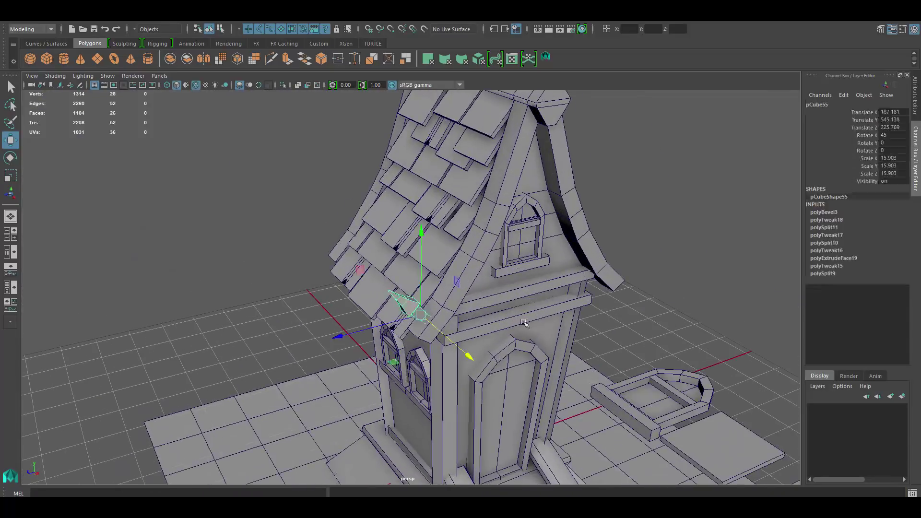
Duplicate the spire and move a copy from the lower eave up onto the ridge.
key(ctrl+d)
mouse_move(524, 323)
alt+mouse_down()
mouse_move(456, 297)
mouse_move(503, 268)
mouse_move(411, 261)
alt+mouse_up()
click(624, 192)
scroll(502, 278, up, 3)
click(501, 153)
drag(504, 164, 415, 381)
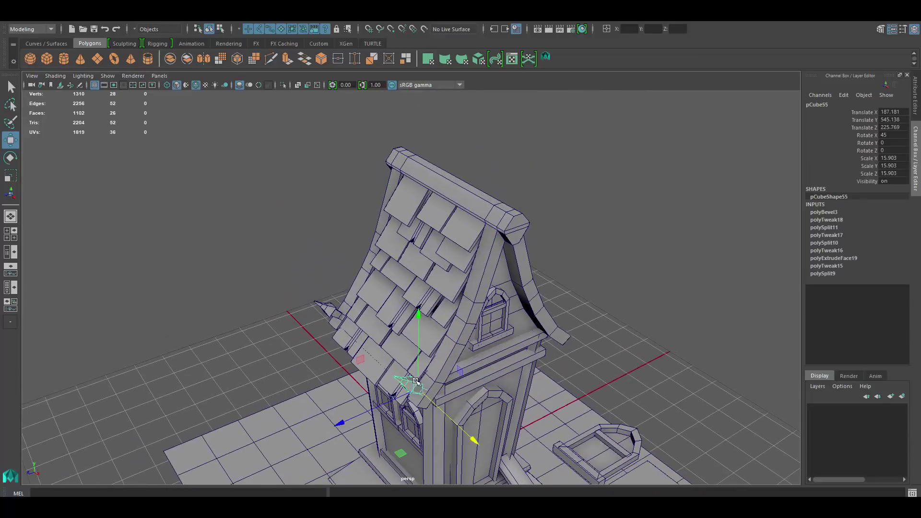
drag(483, 240, 501, 206)
Reselect the ridge spire and orbit around the house to check its placement.
scroll(432, 288, up, 5)
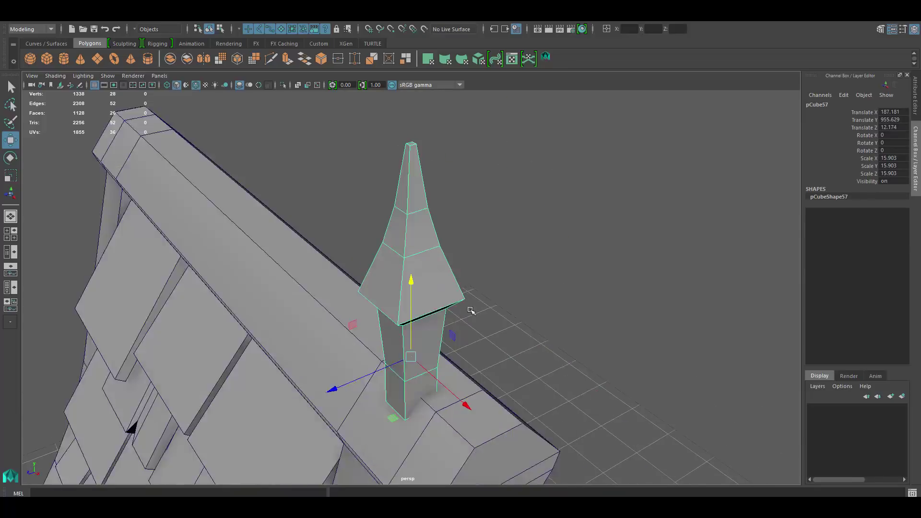
click(639, 259)
scroll(575, 240, down, 5)
click(480, 192)
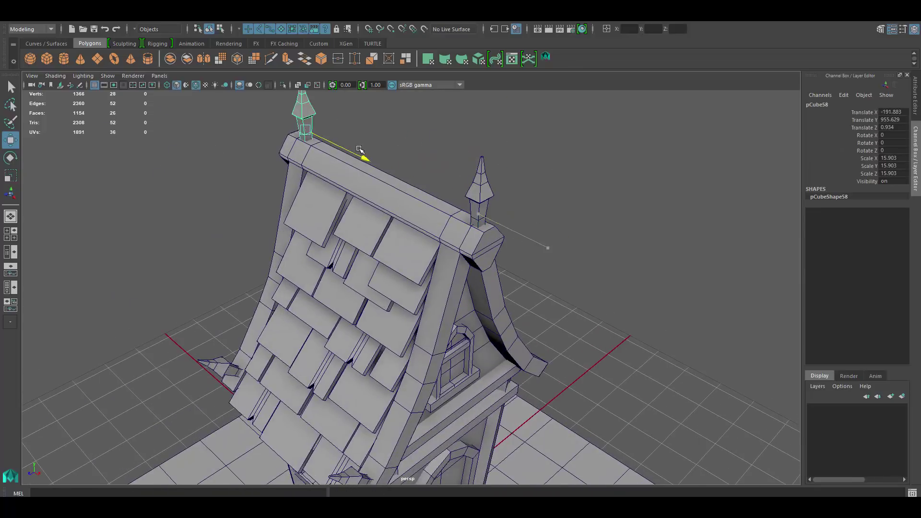
alt+drag(360, 149, 360, 307)
shift+right_drag(360, 308, 278, 154)
scroll(453, 394, up, 3)
Rotate a spire copy onto the roof ridge and duplicate it for another ridge spot.
key(e)
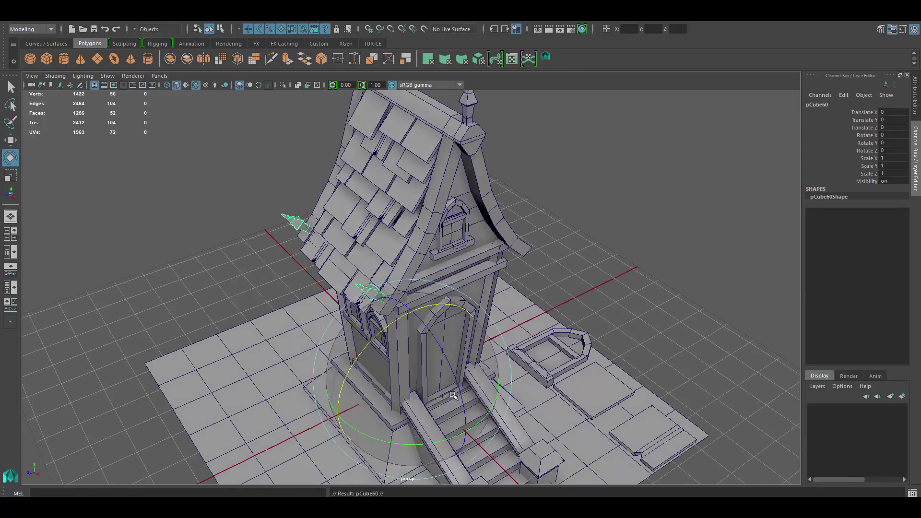
mouse_move(453, 395)
alt+mouse_down()
mouse_move(503, 222)
mouse_move(545, 242)
alt+mouse_up()
scroll(493, 226, up, 3)
click(499, 230)
key(ctrl+d)
scroll(544, 213, up, 2)
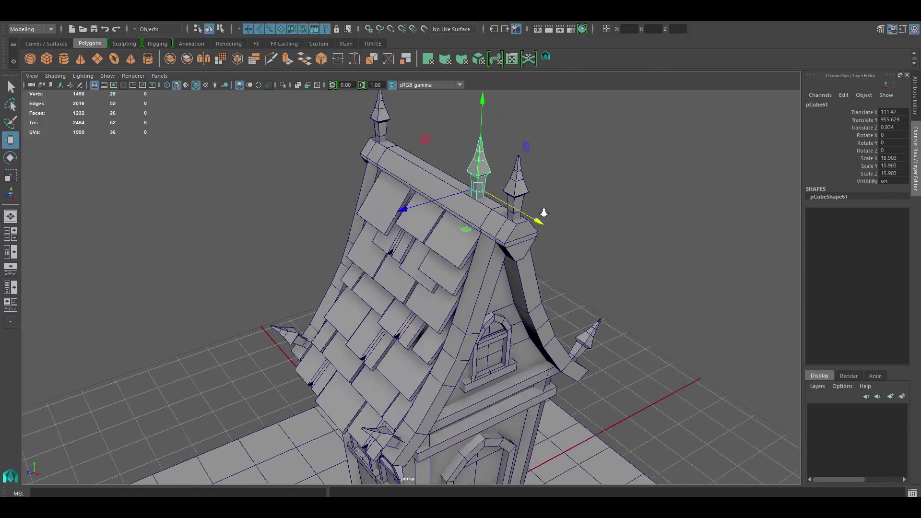
alt+drag(489, 197, 527, 201)
click(591, 206)
Select the front arched windows, duplicate them and rotate the copy toward a side wall.
scroll(591, 206, down, 4)
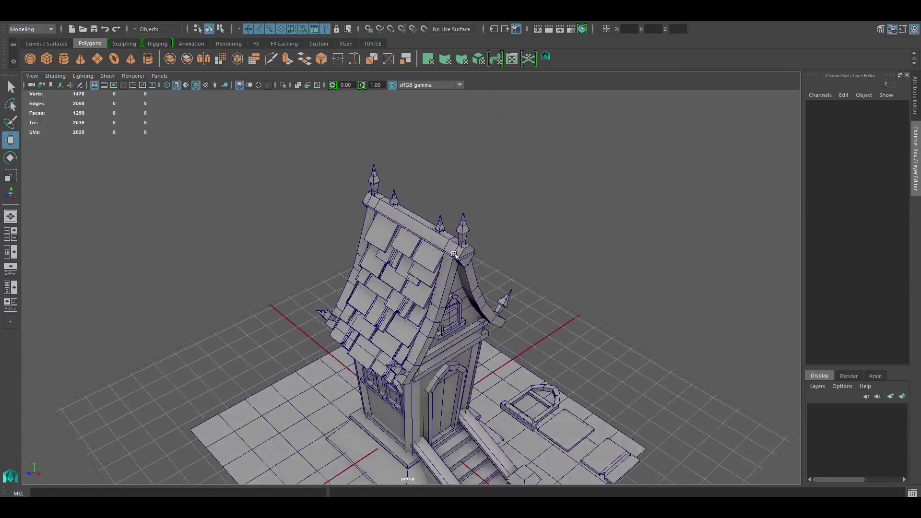
scroll(462, 254, up, 4)
mouse_move(461, 254)
alt+mouse_down()
mouse_move(480, 287)
mouse_move(527, 269)
mouse_move(527, 336)
mouse_move(449, 199)
alt+mouse_up()
scroll(480, 288, down, 3)
click(369, 326)
scroll(369, 326, up, 5)
scroll(522, 295, down, 5)
key(ctrl+d)
key(e)
scroll(527, 349, up, 4)
Move and rotate the window copies to fit the tower's side walls.
key(w)
click(449, 199)
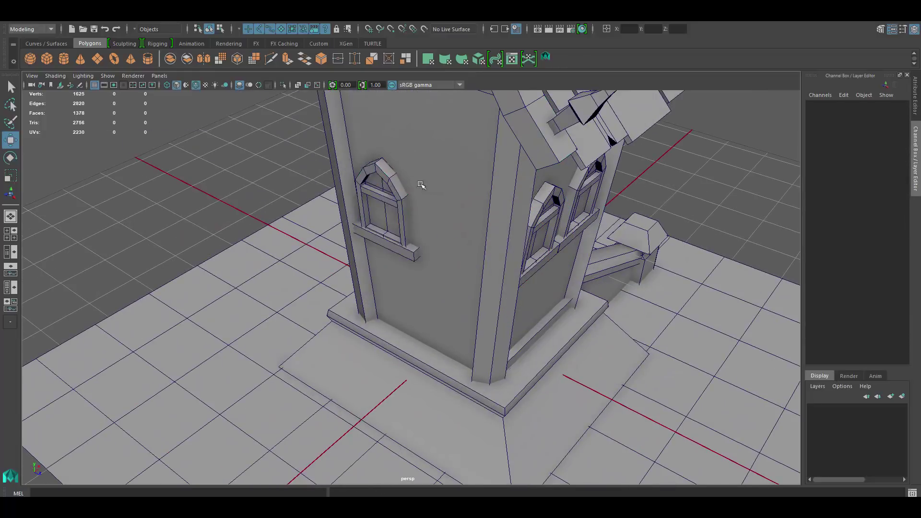
click(421, 184)
scroll(603, 342, down, 5)
alt+drag(576, 287, 522, 156)
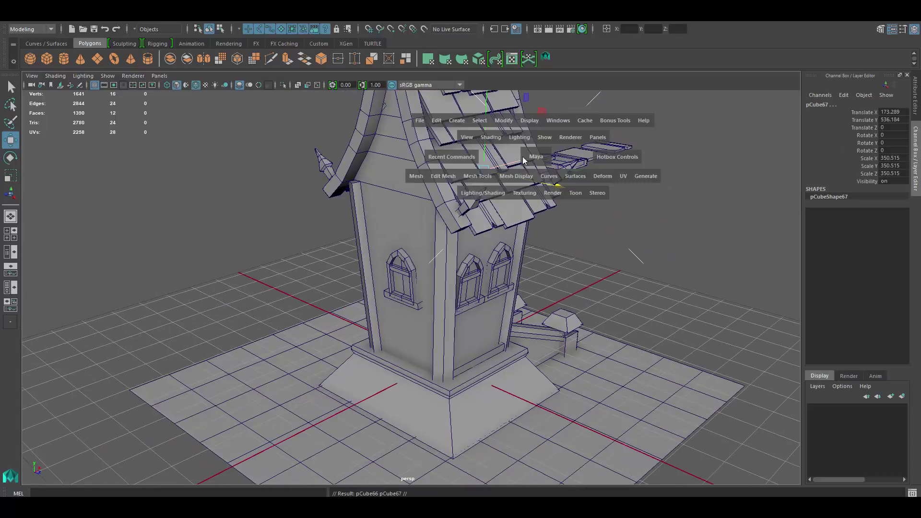
key(e)
click(465, 269)
mouse_move(503, 242)
alt+mouse_down()
mouse_move(412, 312)
mouse_move(305, 422)
mouse_move(441, 275)
mouse_move(432, 272)
alt+mouse_up()
scroll(305, 422, down, 3)
Add a stone block on the ground and stack it beside the tower's base.
key(w)
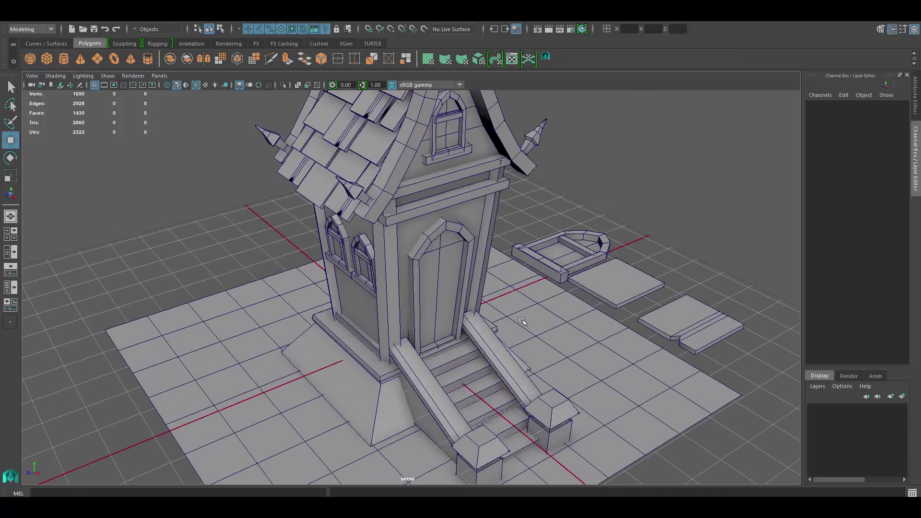
scroll(431, 272, up, 3)
key(r)
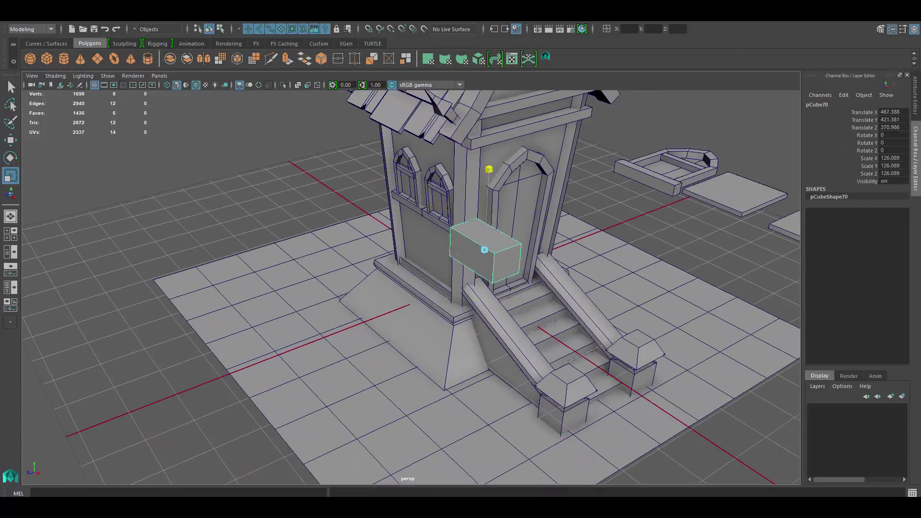
alt+drag(493, 393, 472, 398)
drag(473, 398, 380, 353)
scroll(479, 336, up, 4)
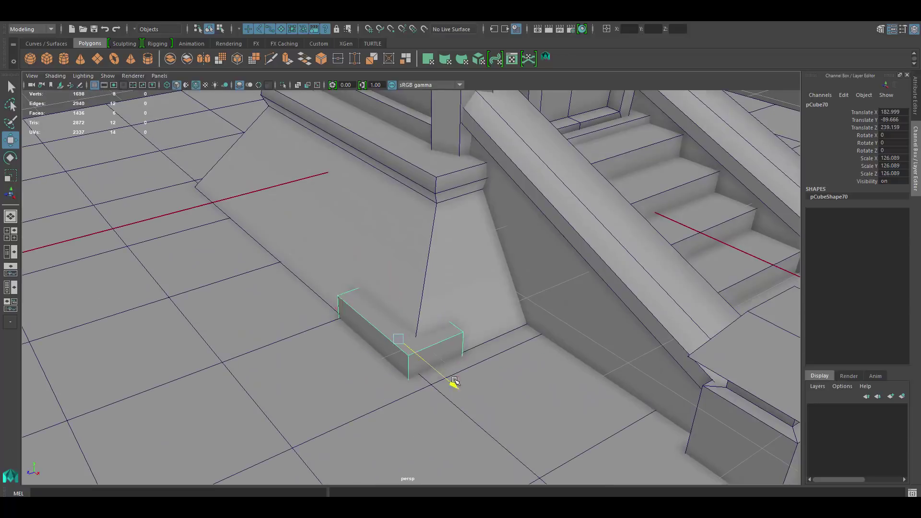
drag(401, 235, 456, 288)
scroll(513, 298, down, 5)
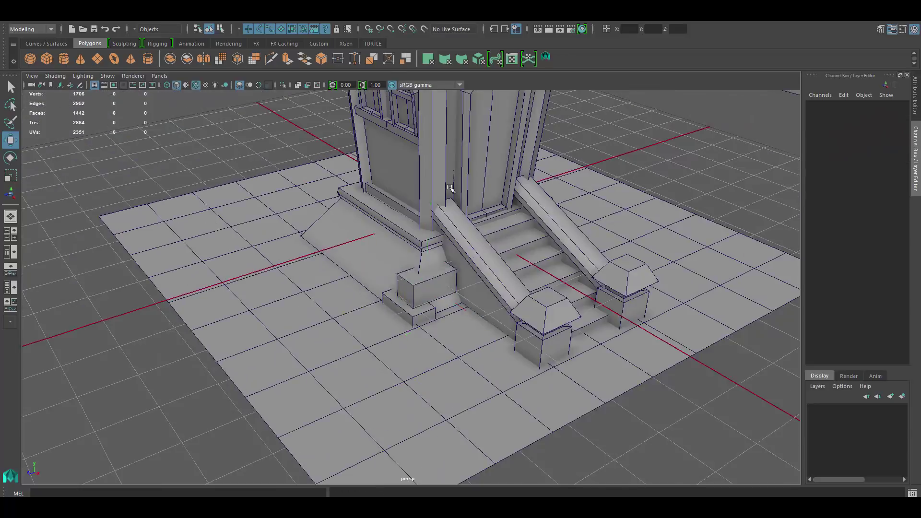
scroll(513, 298, up, 5)
Tilt the stone block slightly and slide it outward along the base.
key(e)
drag(528, 302, 502, 295)
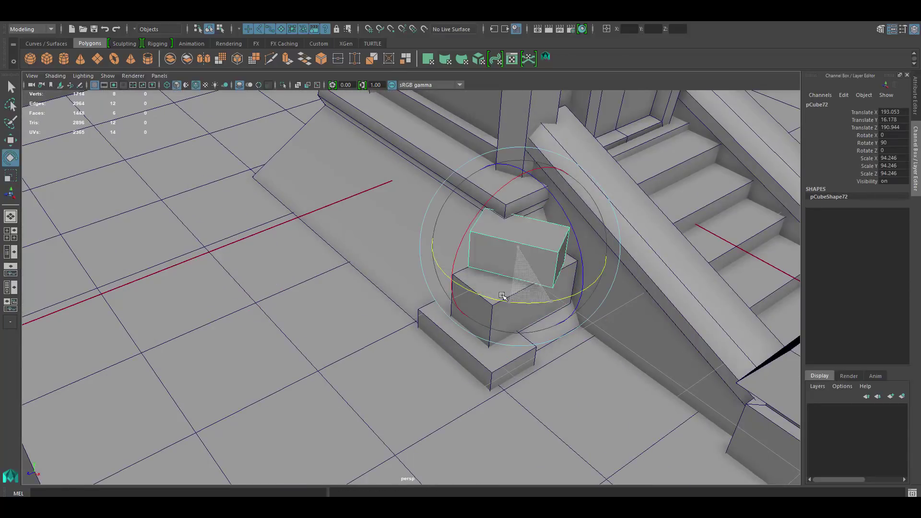
drag(536, 238, 552, 252)
scroll(551, 251, down, 5)
scroll(564, 280, up, 5)
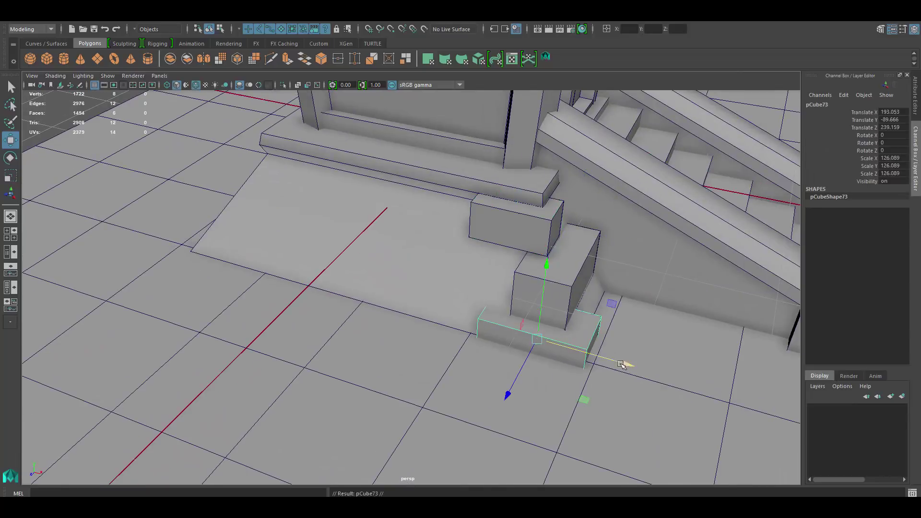
drag(622, 364, 439, 295)
scroll(440, 295, down, 5)
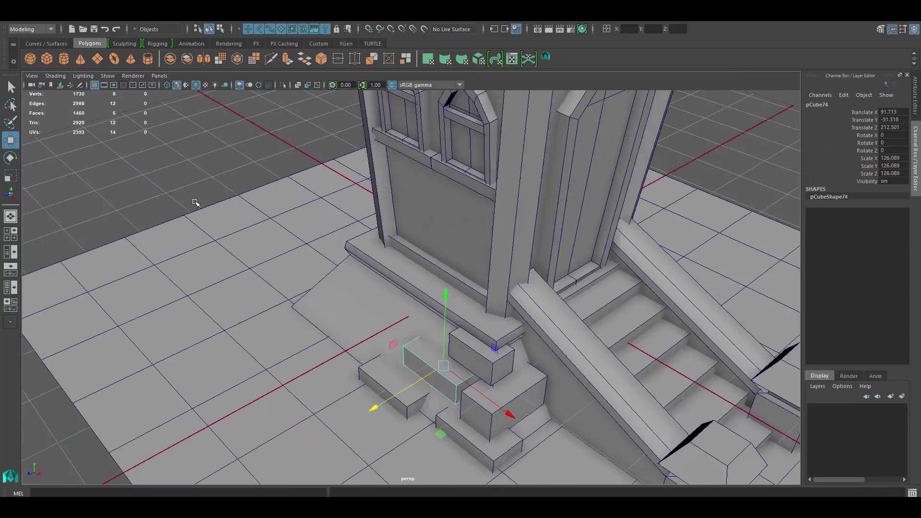
scroll(439, 295, up, 5)
Combine the stone blocks into one mesh and turn a duplicate to the tower's left side.
shift+right_drag(534, 278, 487, 212)
key(ctrl+d)
key(e)
mouse_move(431, 189)
mouse_down()
mouse_move(378, 213)
mouse_move(432, 240)
mouse_up()
click(616, 311)
key(w)
alt+drag(616, 311, 539, 355)
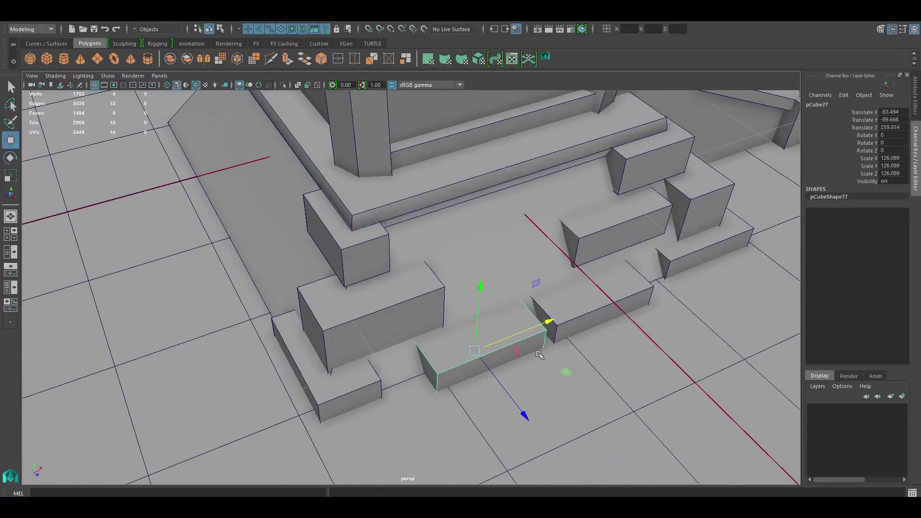
Undo the recent stone block combine, duplicate and placement changes.
key(ctrl+z)
key(ctrl+z)
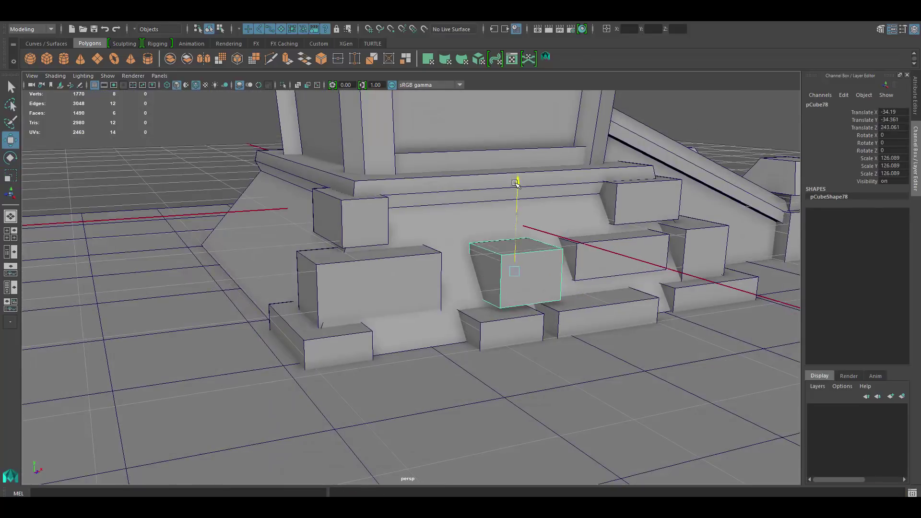
key(ctrl+z)
key(ctrl+z)
key(ctrl+z)
key(ctrl+z)
key(ctrl+z)
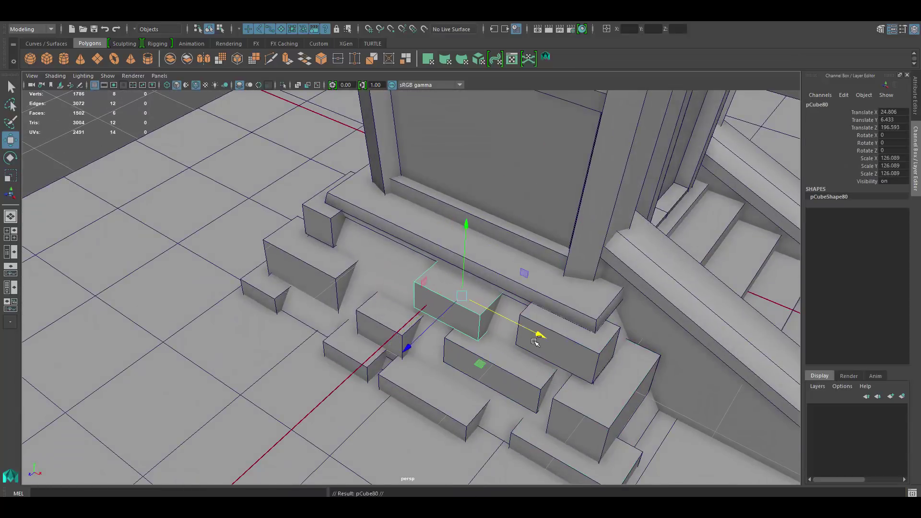
key(ctrl+z)
key(ctrl+z)
key(ctrl+z)
key(ctrl+z)
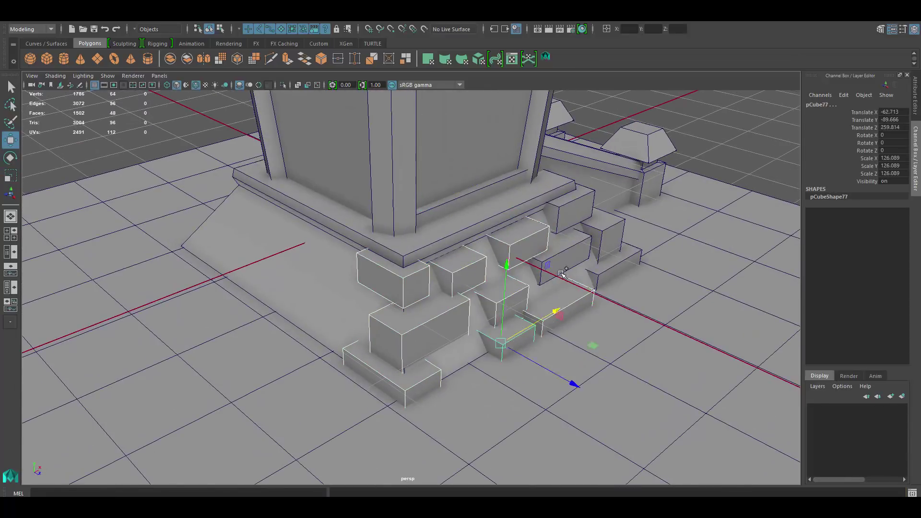
key(ctrl+z)
key(ctrl+z)
key(ctrl+z)
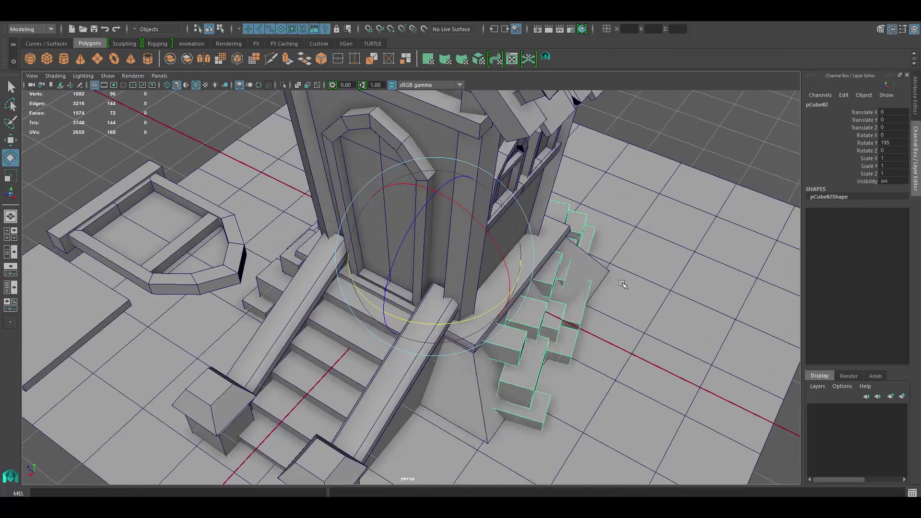
key(ctrl+z)
key(ctrl+z)
key(ctrl+z)
key(ctrl+z)
key(ctrl+z)
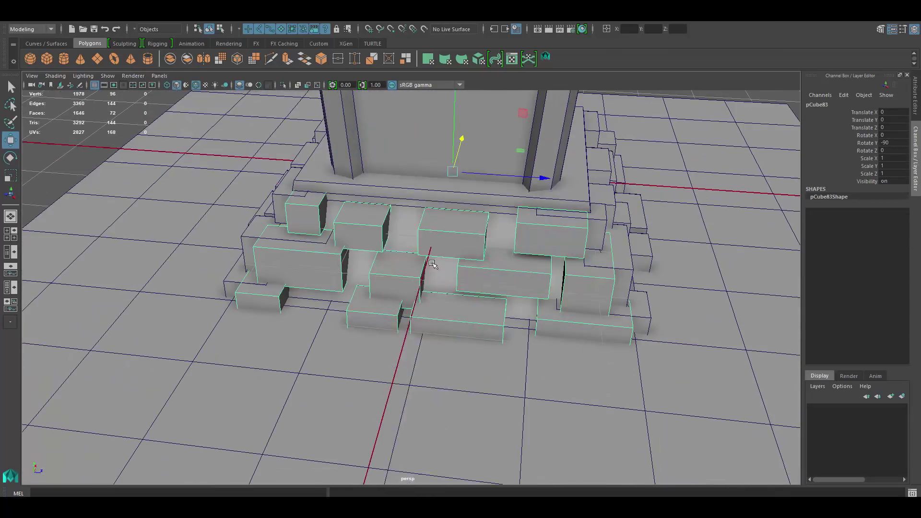
key(ctrl+z)
key(ctrl+z)
key(ctrl+z)
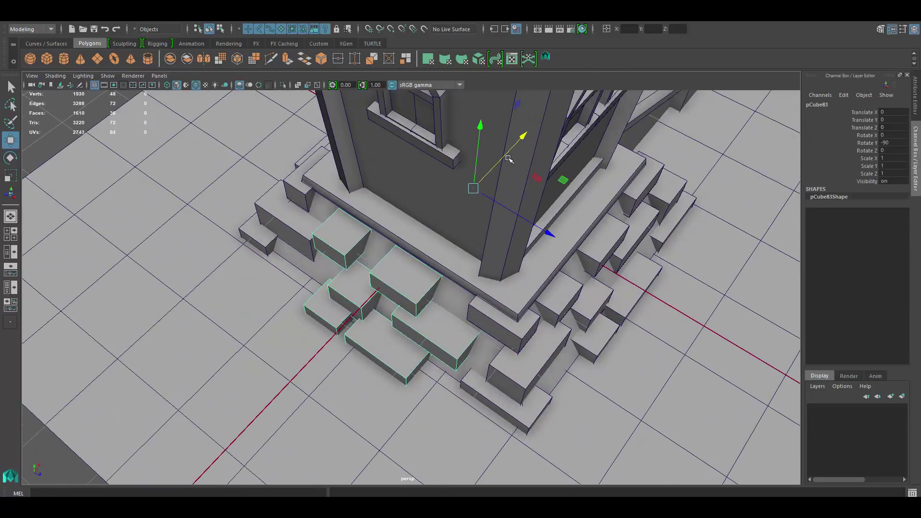
key(ctrl+z)
key(ctrl+z)
key(ctrl+z)
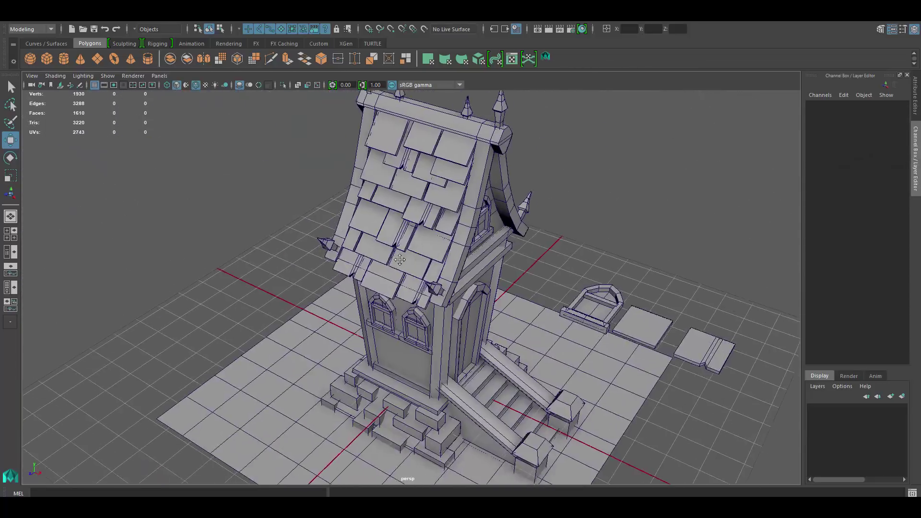
key(ctrl+z)
Step back through several undos to the finished door plank strips.
key(ctrl+z)
key(ctrl+z)
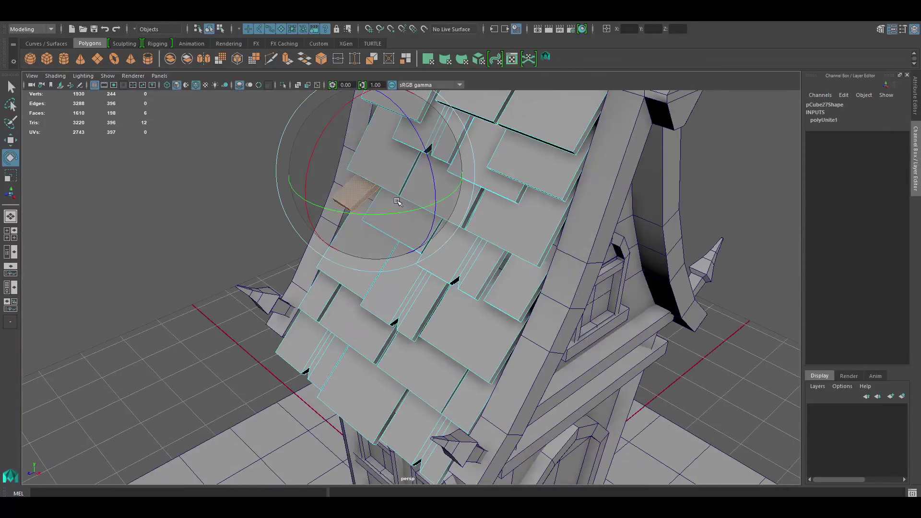
key(ctrl+z)
key(ctrl+z)
key(ctrl+z)
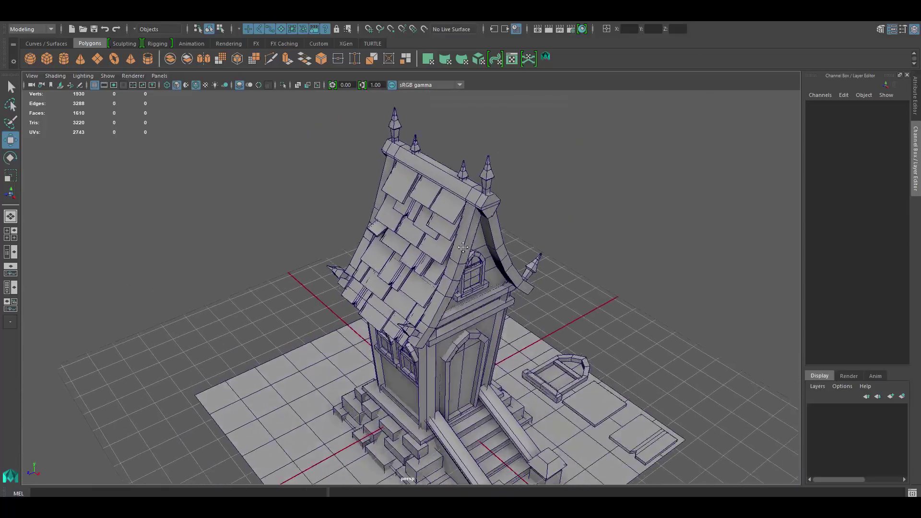
key(ctrl+z)
key(ctrl+z)
key(ctrl+z)
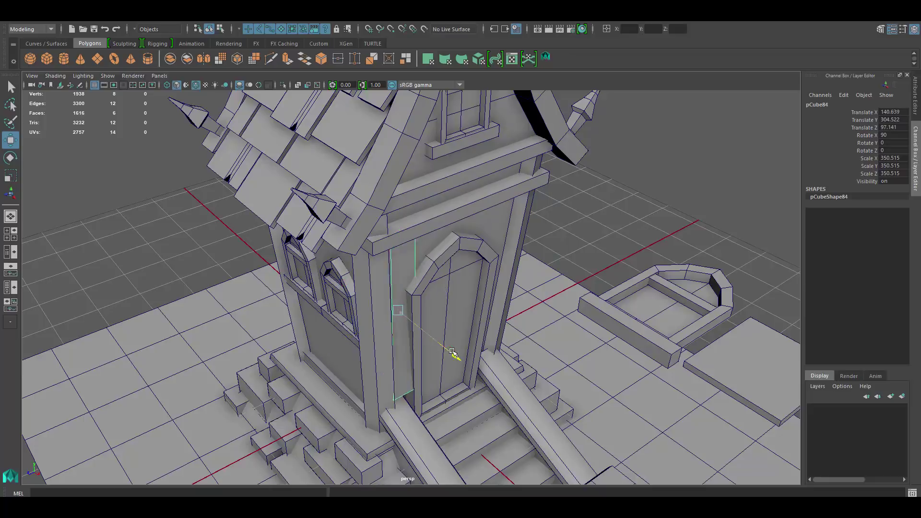
key(ctrl+z)
key(ctrl+z)
key(ctrl+z)
key(ctrl+z)
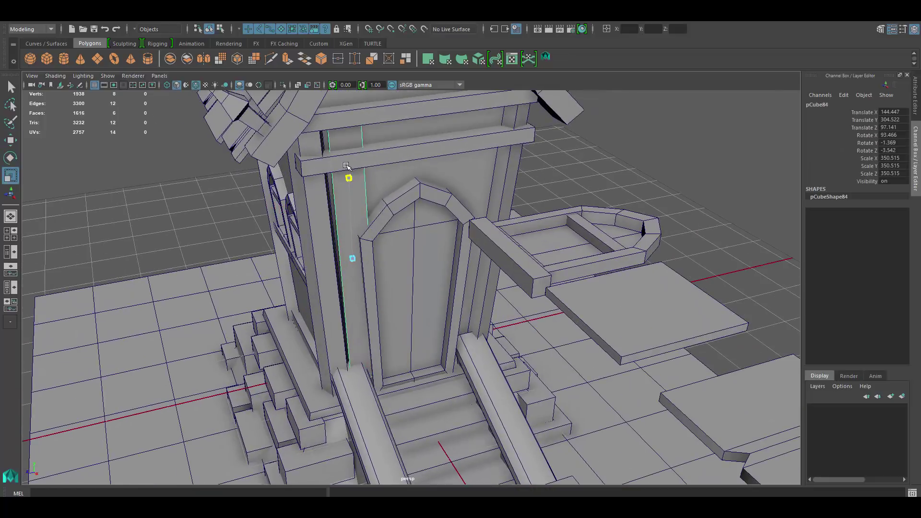
key(ctrl+z)
key(ctrl+z)
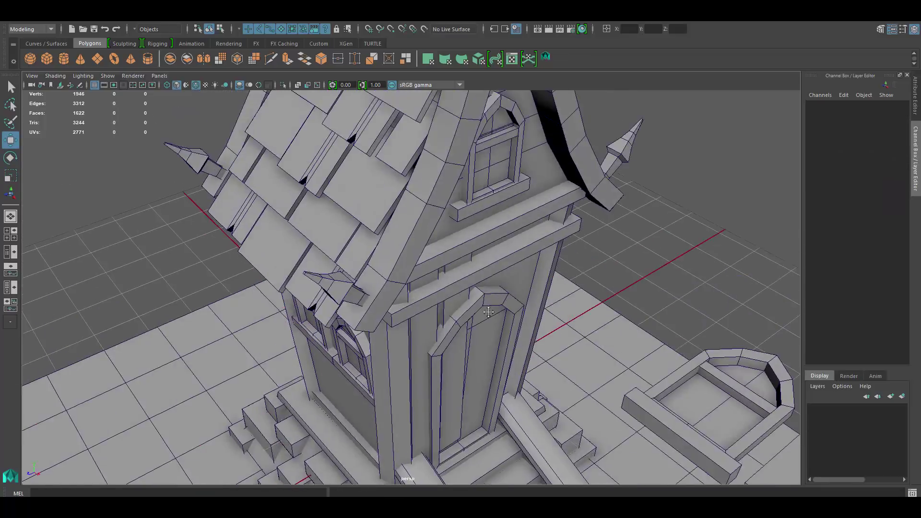
key(ctrl+z)
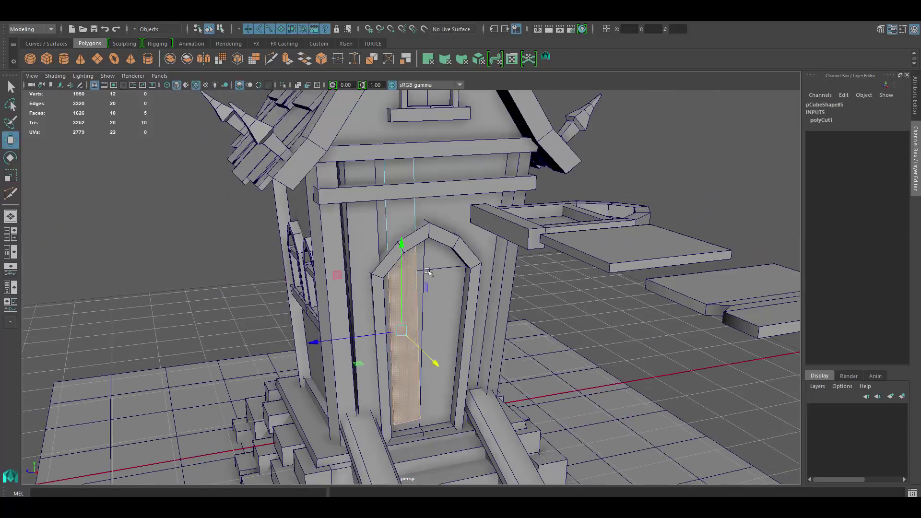
key(ctrl+z)
key(ctrl+z)
key(ctrl+z)
Combine the door plank pieces and mirror them across the door with scale -1.
shift+right_drag(342, 224, 255, 280)
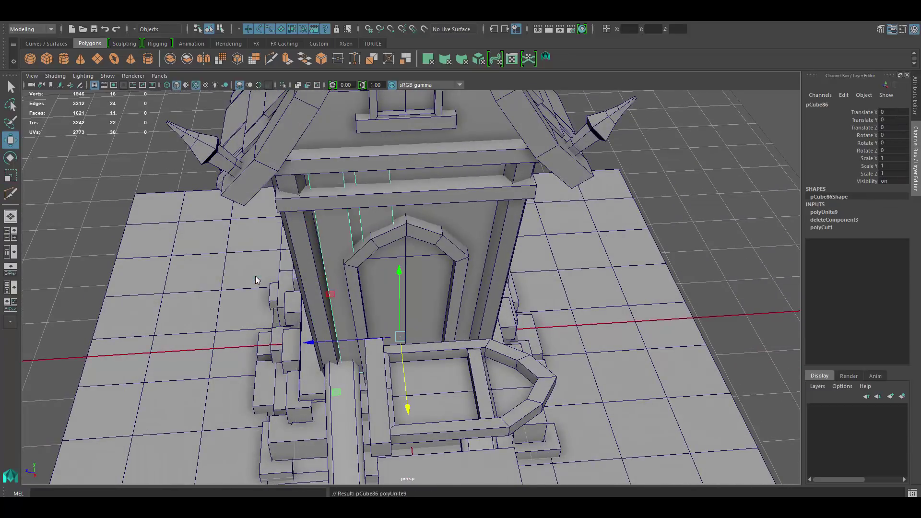
text(-1)
key(Return)
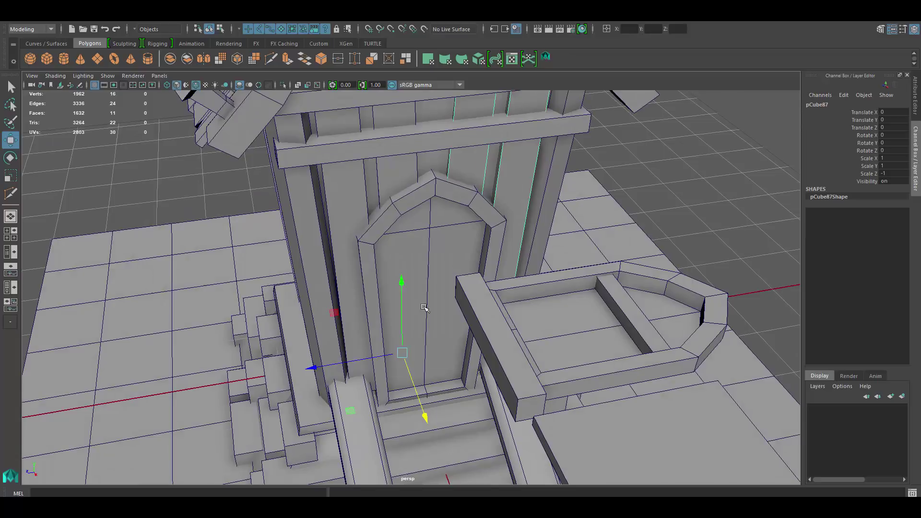
alt+drag(424, 307, 364, 239)
Duplicate a plank piece and move it up above the door.
key(ctrl+d)
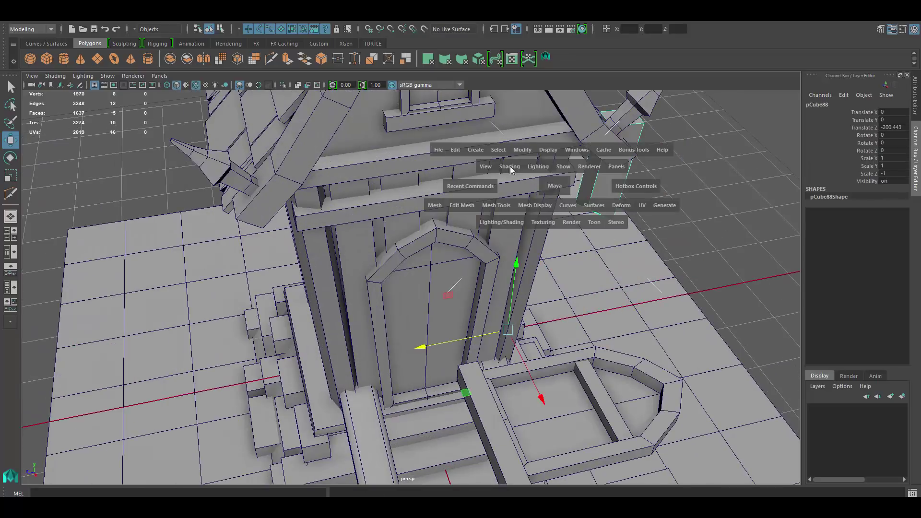
drag(413, 205, 331, 202)
key(f)
key(e)
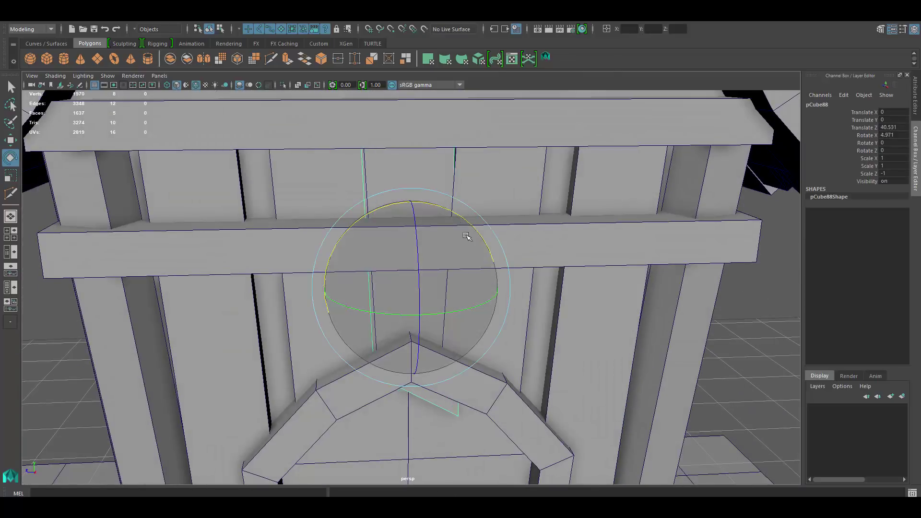
alt+drag(487, 278, 473, 163)
key(w)
Resize the plank above the door, duplicate it and rotate the trim piece into place.
click(417, 165)
key(r)
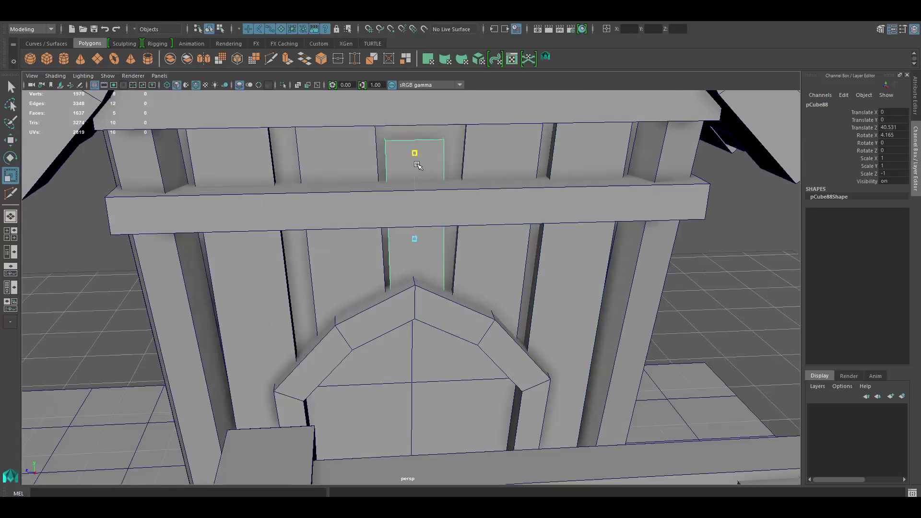
mouse_move(415, 142)
alt+mouse_down()
mouse_move(406, 212)
mouse_move(490, 373)
alt+mouse_up()
key(ctrl+d)
key(w)
click(407, 378)
mouse_move(408, 377)
alt+mouse_down()
mouse_move(479, 308)
mouse_move(437, 266)
mouse_move(441, 259)
alt+mouse_up()
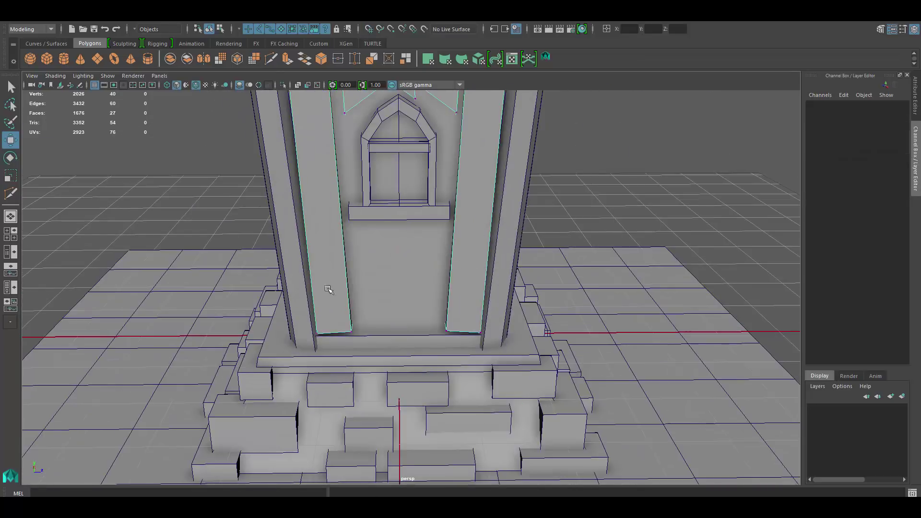
Duplicate a vertical plank with Ctrl+D onto the tower's side wall.
scroll(399, 308, down, 3)
right_drag(431, 257, 427, 249)
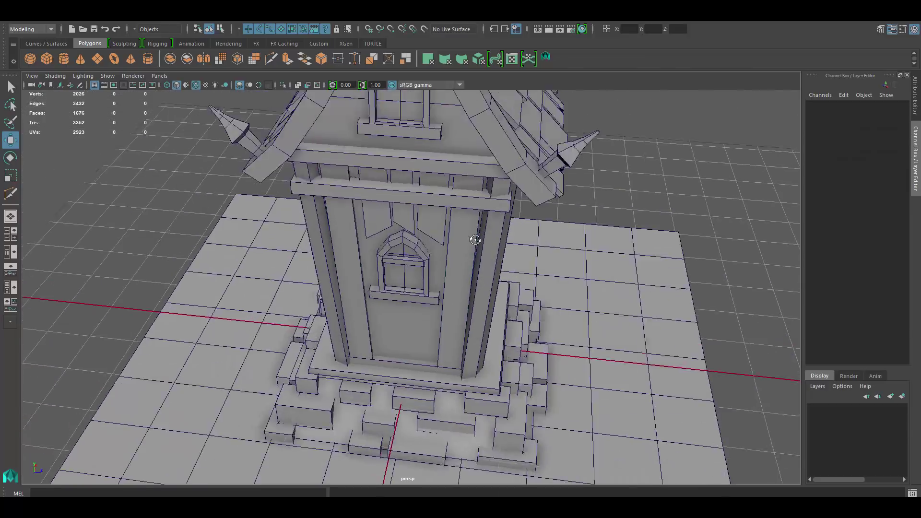
alt+drag(427, 250, 390, 227)
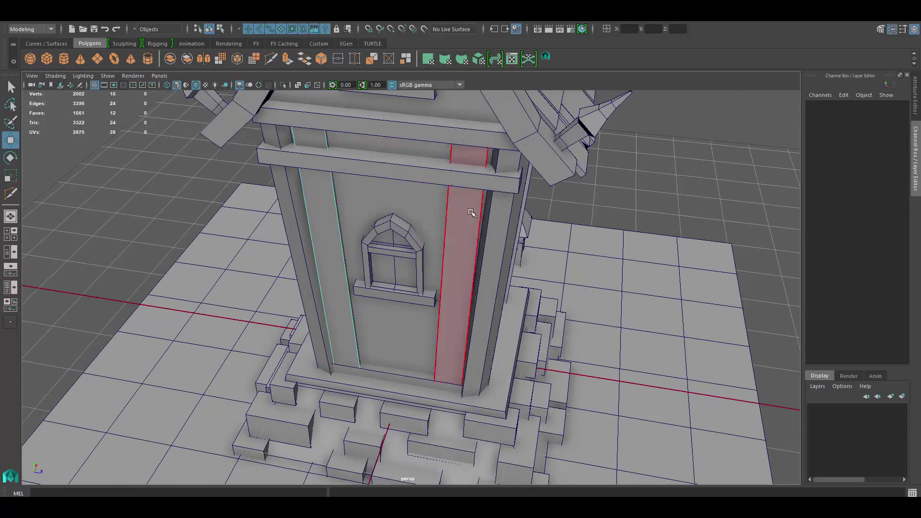
click(471, 213)
key(ctrl+d)
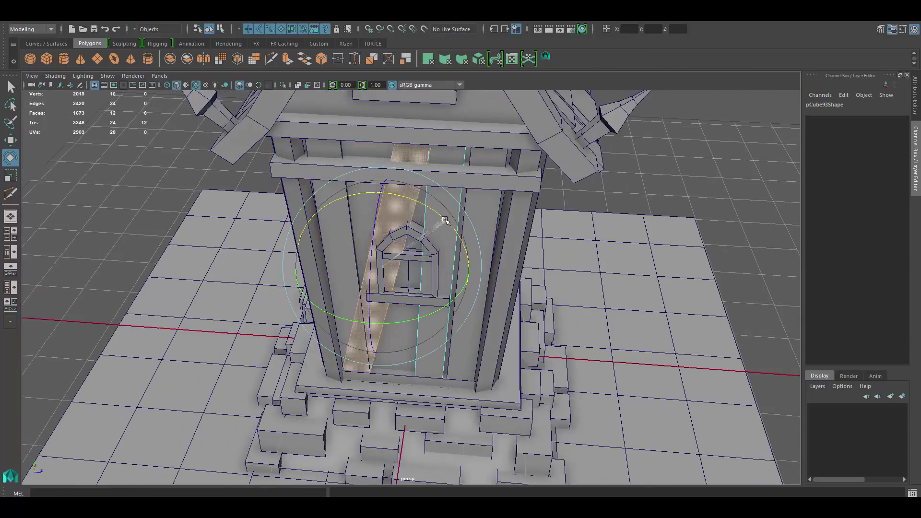
alt+drag(697, 160, 425, 222)
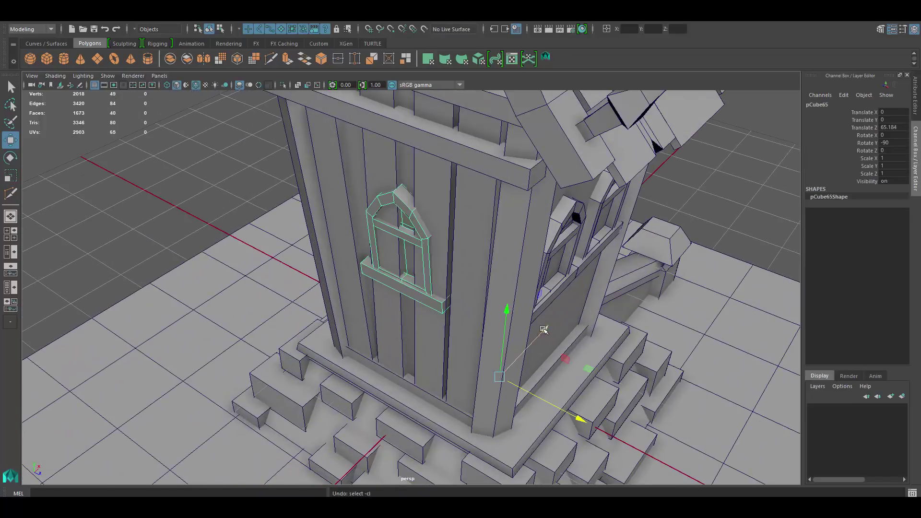
scroll(427, 232, up, 3)
Copy another plank beside the side window, then rotate and move it into place.
click(411, 210)
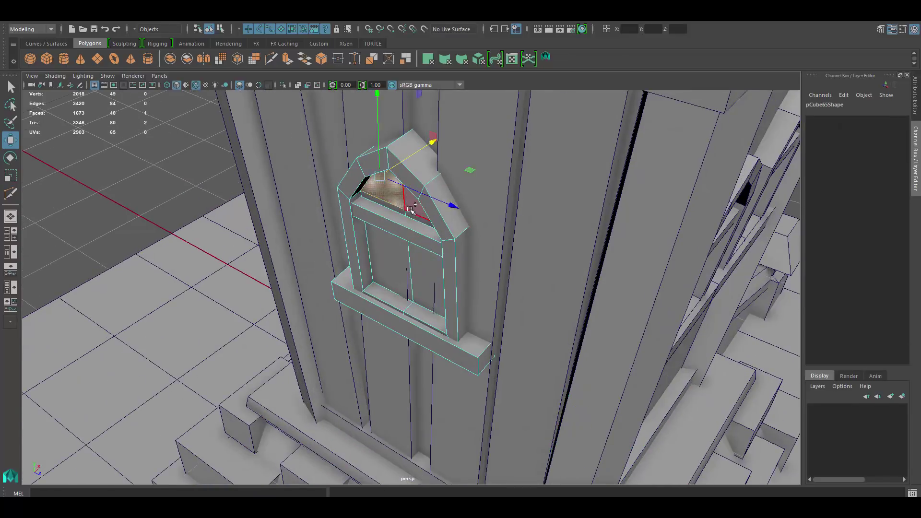
scroll(382, 189, down, 5)
mouse_move(381, 189)
alt+mouse_down()
mouse_move(493, 267)
mouse_move(534, 371)
mouse_move(470, 393)
mouse_move(442, 269)
alt+mouse_up()
click(431, 297)
scroll(518, 272, up, 4)
key(ctrl+d)
key(e)
key(w)
scroll(470, 392, up, 3)
Adjust the side window pane faces and pull back to frame the whole tower.
click(441, 269)
scroll(479, 269, up, 3)
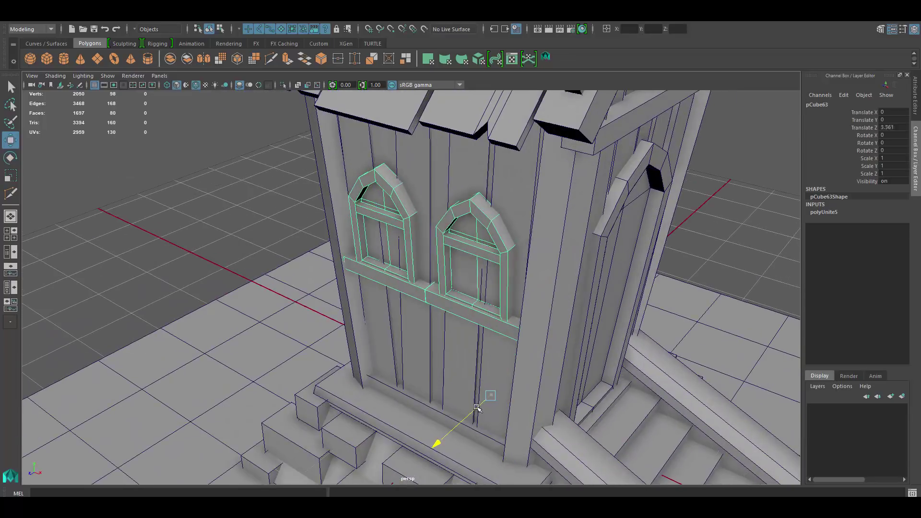
scroll(479, 268, up, 2)
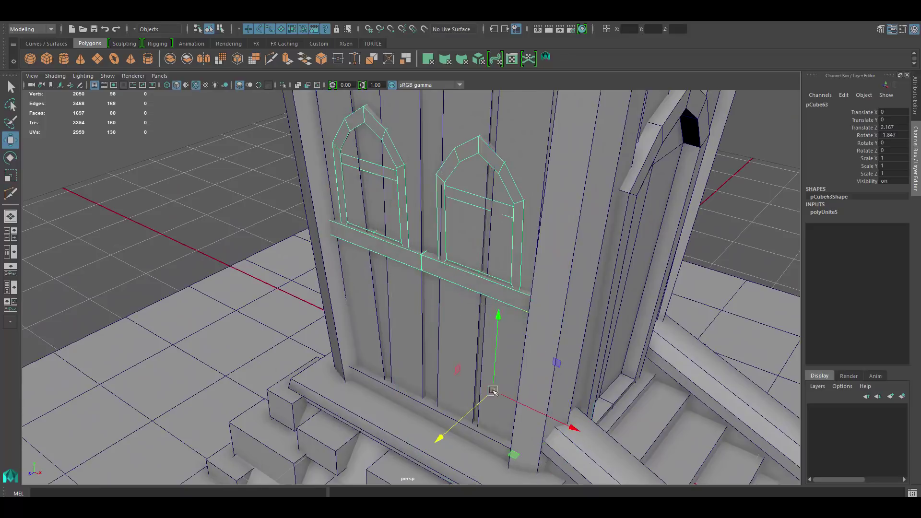
alt+drag(506, 336, 501, 184)
click(501, 184)
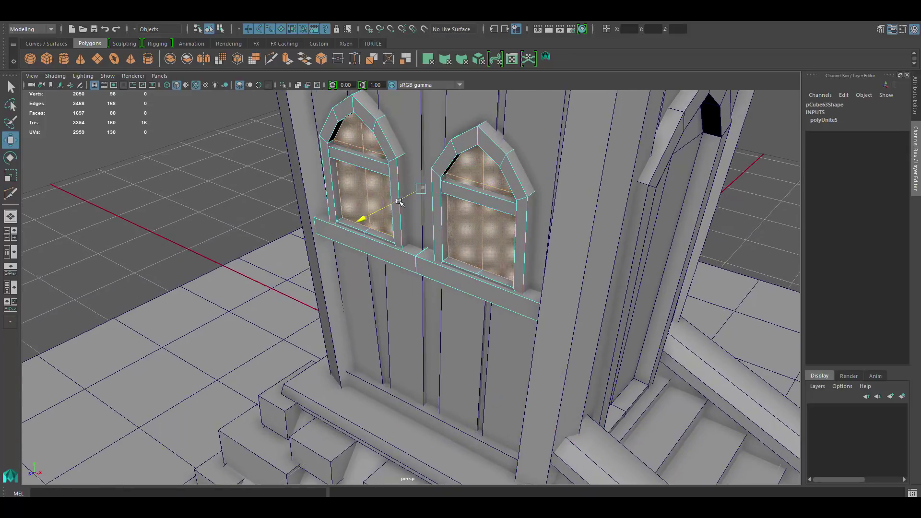
scroll(399, 201, down, 5)
mouse_move(399, 202)
alt+mouse_down()
mouse_move(527, 270)
mouse_move(448, 252)
mouse_move(487, 266)
alt+mouse_up()
click(487, 266)
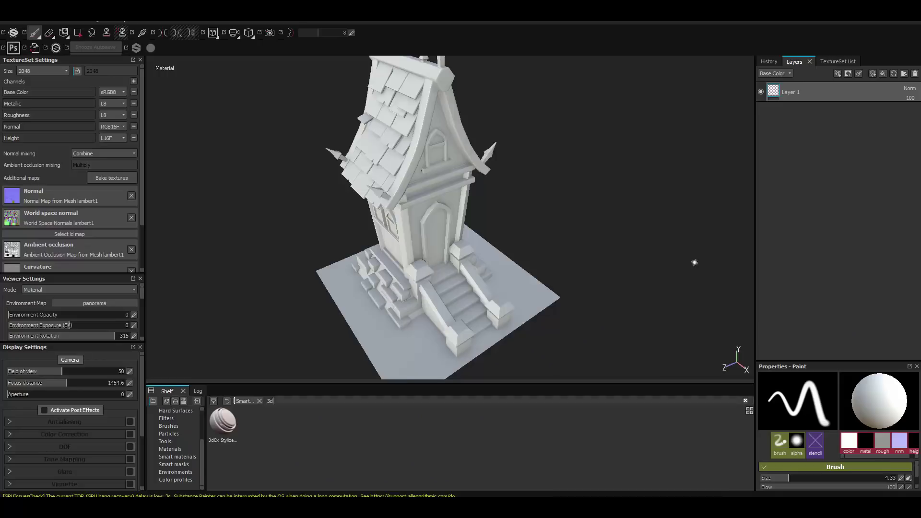
drag(466, 386, 466, 396)
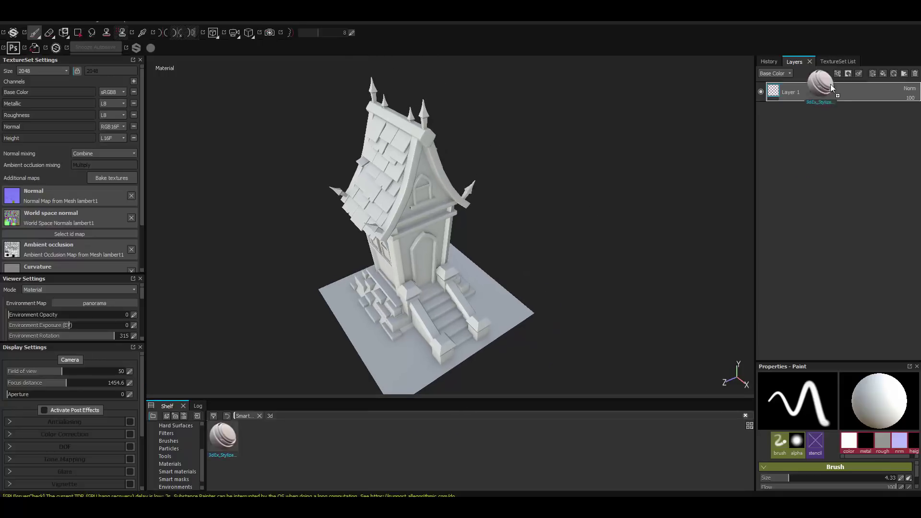
Apply the stylized smart material to the tower, solo Base Color, and select the Base_Color layer.
drag(831, 88, 831, 91)
key(c)
scroll(525, 273, up, 3)
scroll(806, 330, down, 1)
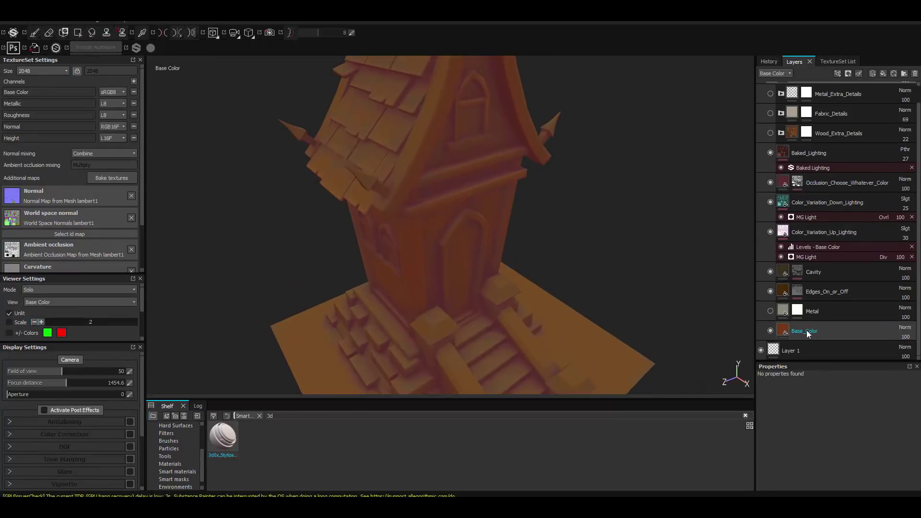
click(807, 330)
mouse_move(530, 226)
alt+mouse_down()
mouse_move(594, 318)
mouse_move(513, 266)
alt+mouse_up()
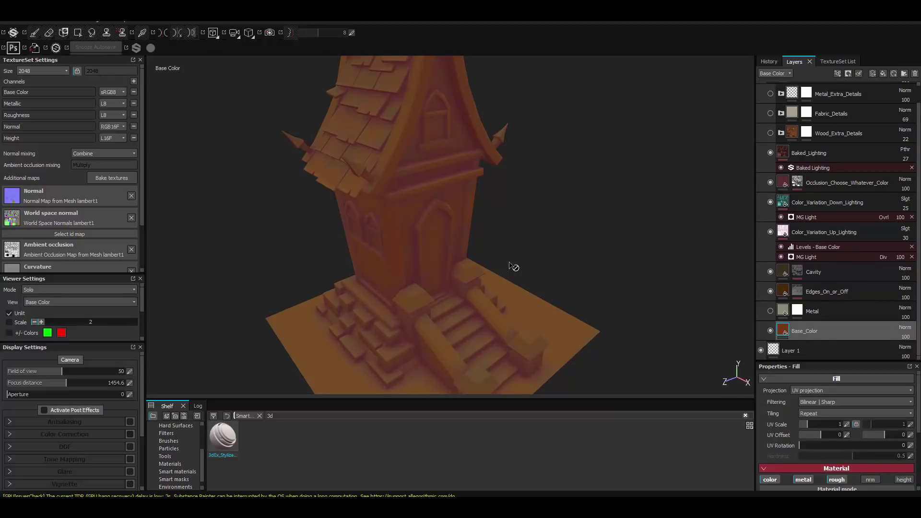
alt+drag(514, 266, 448, 278)
Duplicate Base_Color and set the copy's base colour to a desaturated cream tan.
key(ctrl+d)
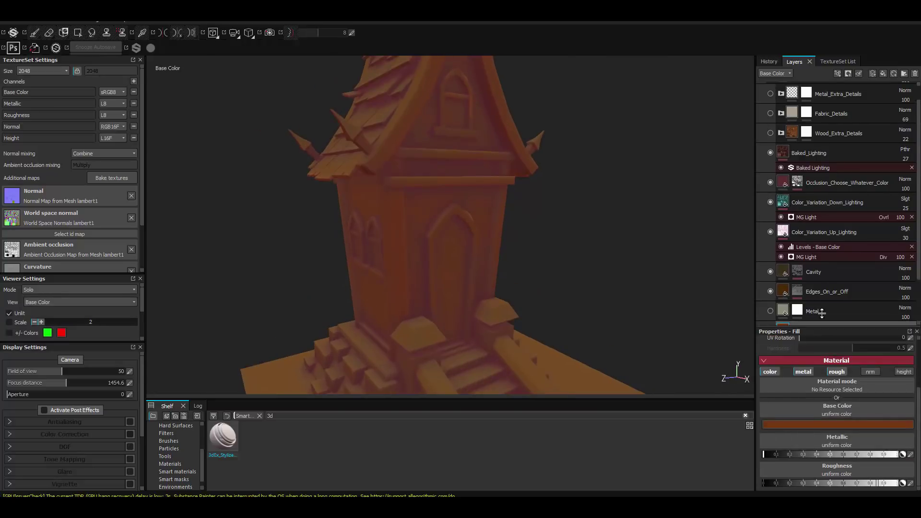
drag(815, 312, 815, 274)
click(817, 426)
click(784, 423)
drag(832, 474, 833, 469)
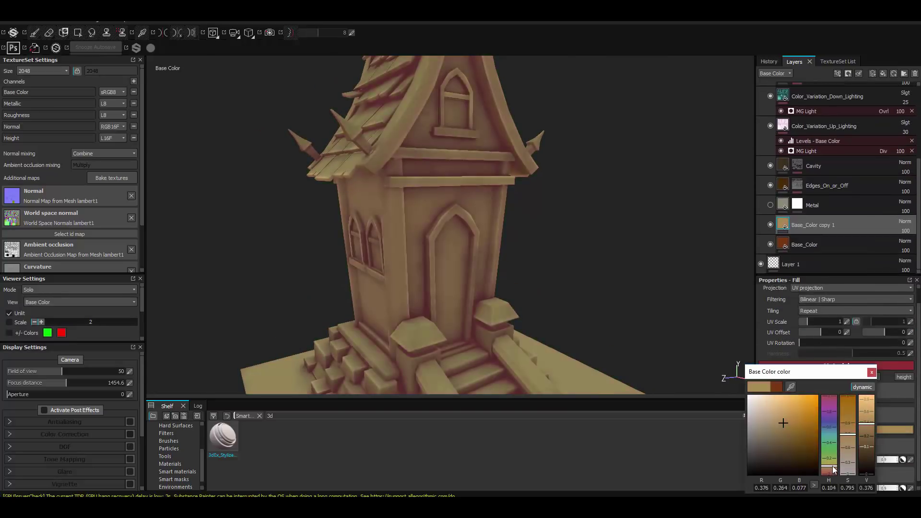
click(767, 423)
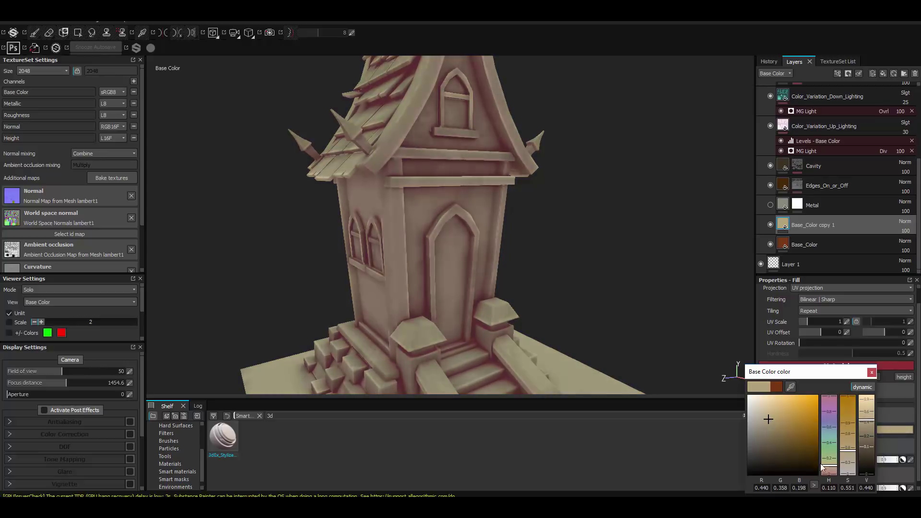
click(821, 463)
right_click(821, 232)
Black-mask Base_Color copy 1, polygon-fill cream onto the wall panels, and duplicate the layer again.
click(808, 72)
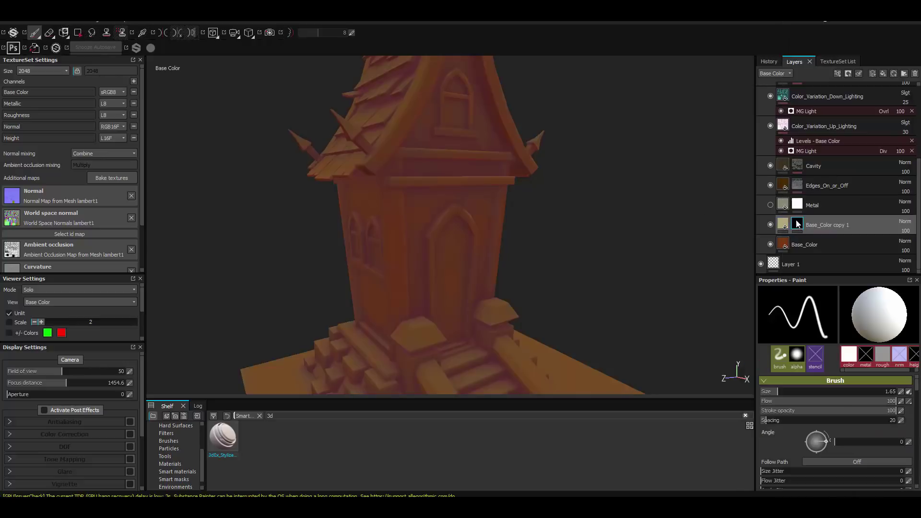
key(4)
alt+drag(517, 151, 367, 65)
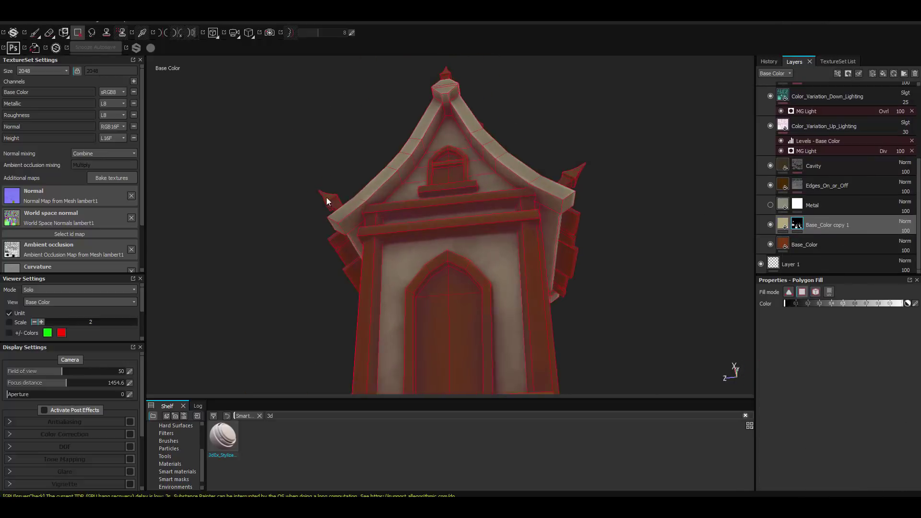
mouse_move(571, 249)
alt+mouse_down()
mouse_move(487, 201)
mouse_move(515, 226)
mouse_move(542, 180)
mouse_move(462, 227)
mouse_move(430, 173)
mouse_move(362, 300)
mouse_move(337, 200)
mouse_move(407, 235)
mouse_move(432, 287)
alt+mouse_up()
key(1)
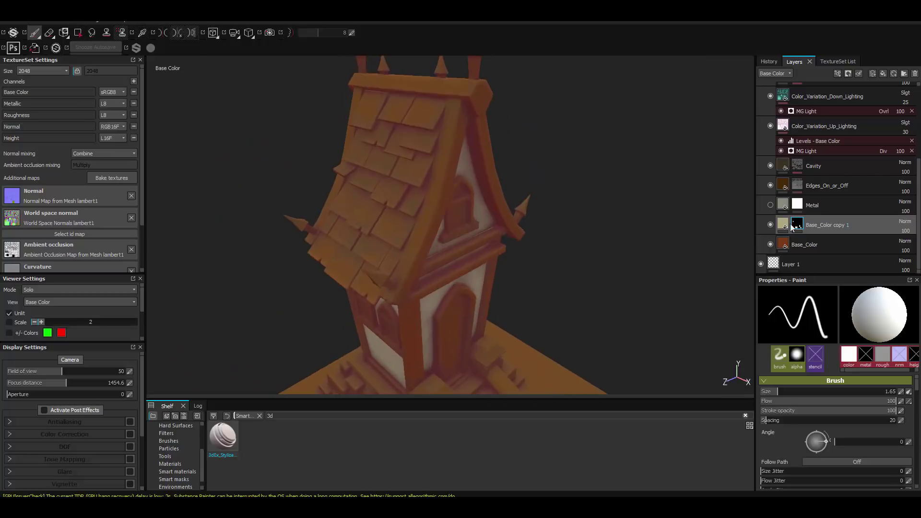
key(ctrl+d)
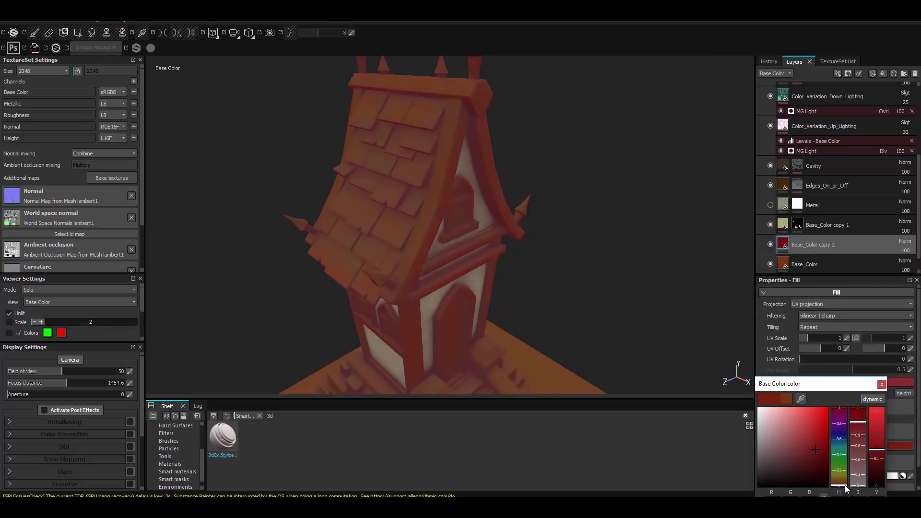
Tint Base_Color copy 2 red, give it a black mask, and polygon-fill the roof shingles.
mouse_move(846, 488)
mouse_down()
mouse_move(840, 439)
mouse_move(844, 490)
mouse_up()
right_click(815, 245)
click(808, 235)
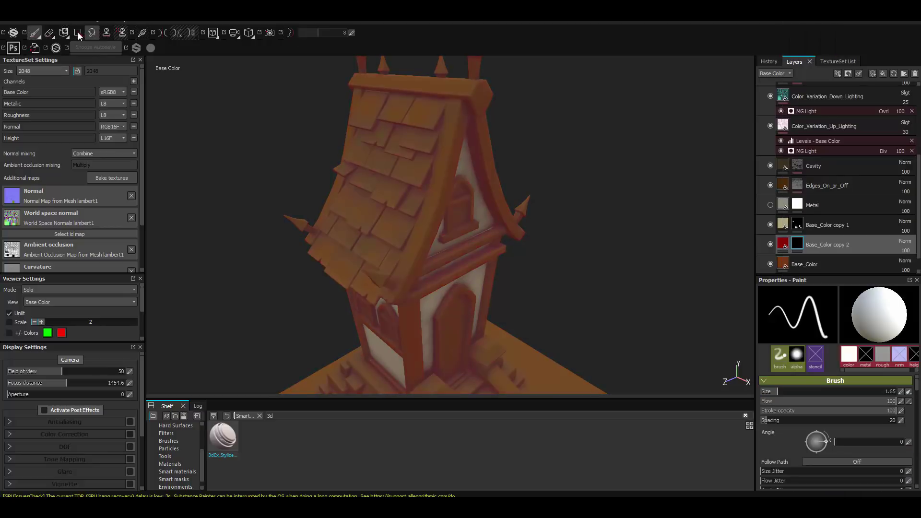
key(4)
scroll(383, 237, up, 5)
alt+drag(360, 252, 344, 221)
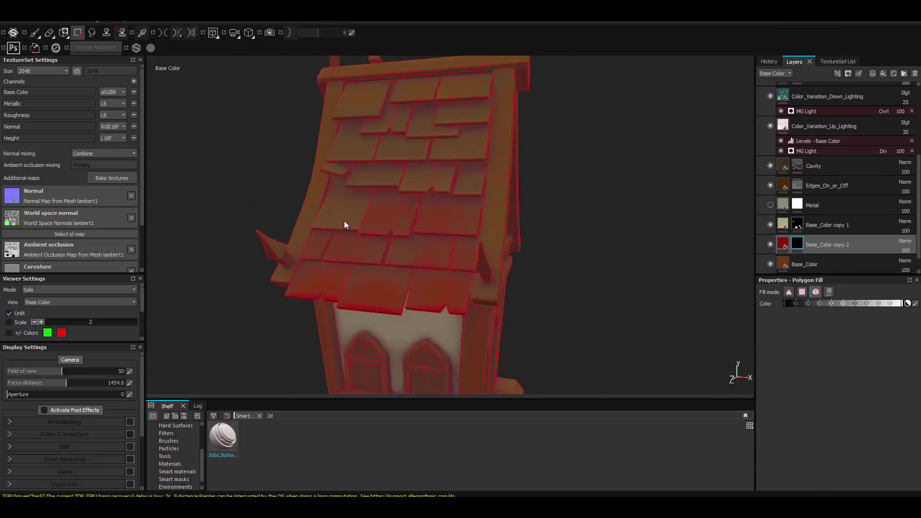
mouse_move(454, 152)
alt+mouse_down()
mouse_move(444, 211)
mouse_move(607, 280)
alt+mouse_up()
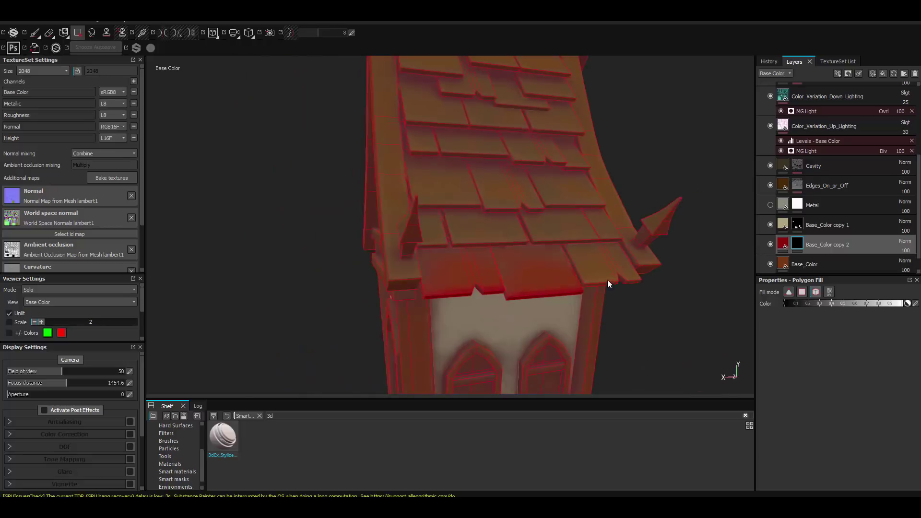
alt+drag(446, 213, 519, 222)
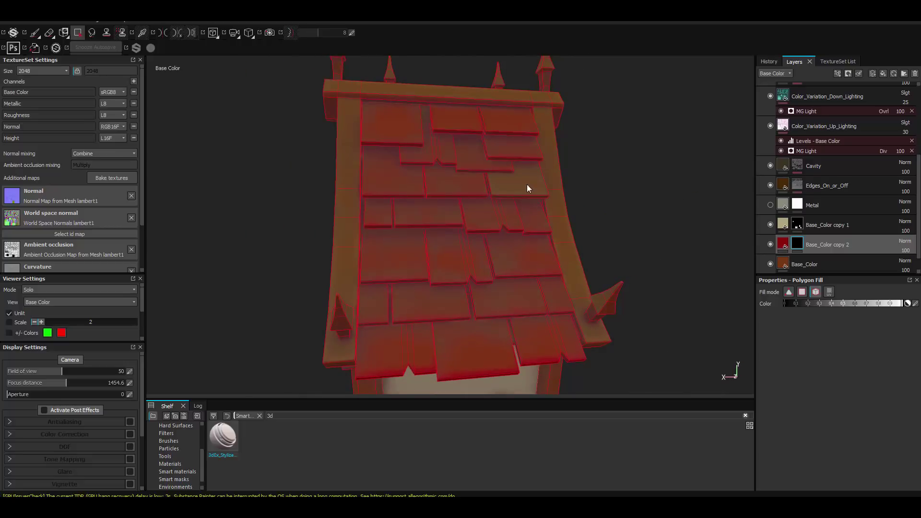
mouse_move(526, 189)
alt+mouse_down()
mouse_move(554, 252)
mouse_move(532, 288)
mouse_move(485, 295)
mouse_move(499, 294)
alt+mouse_up()
key(1)
Duplicate the fill layer as Base_Color copy 3 with a new base colour.
key(ctrl+d)
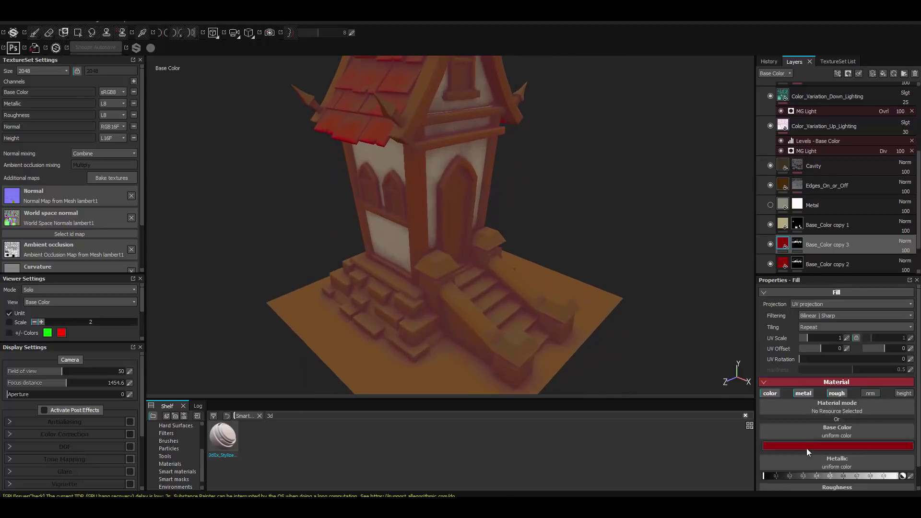
click(806, 448)
drag(822, 452, 821, 441)
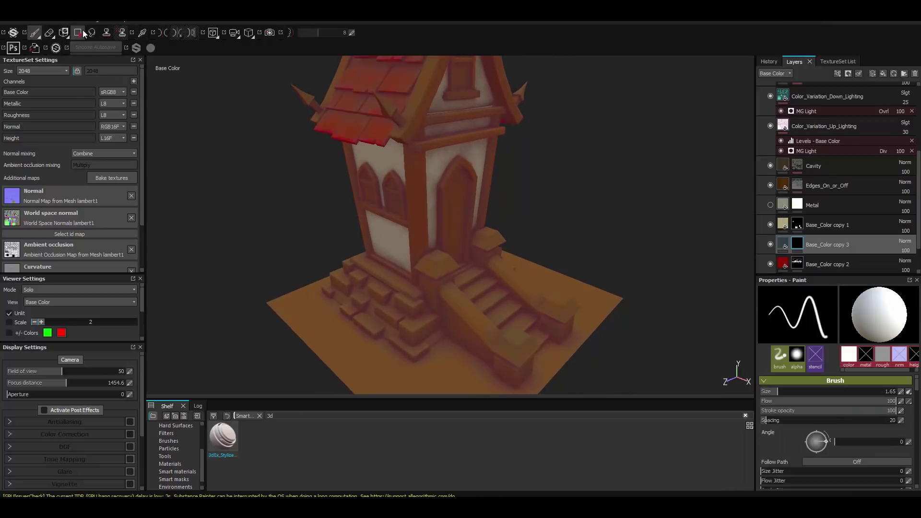
Give the new masked layer a dark grey base colour and polygon-fill the stair faces.
key(4)
mouse_move(431, 249)
alt+mouse_down()
mouse_move(399, 301)
mouse_move(600, 325)
mouse_move(419, 246)
mouse_move(492, 268)
mouse_move(531, 319)
mouse_move(471, 321)
mouse_move(550, 230)
alt+mouse_up()
mouse_move(485, 232)
alt+mouse_down()
mouse_move(466, 237)
mouse_move(462, 259)
mouse_move(483, 284)
mouse_move(456, 273)
alt+mouse_up()
key(1)
key(m)
key(c)
click(782, 244)
click(891, 381)
drag(757, 452, 755, 462)
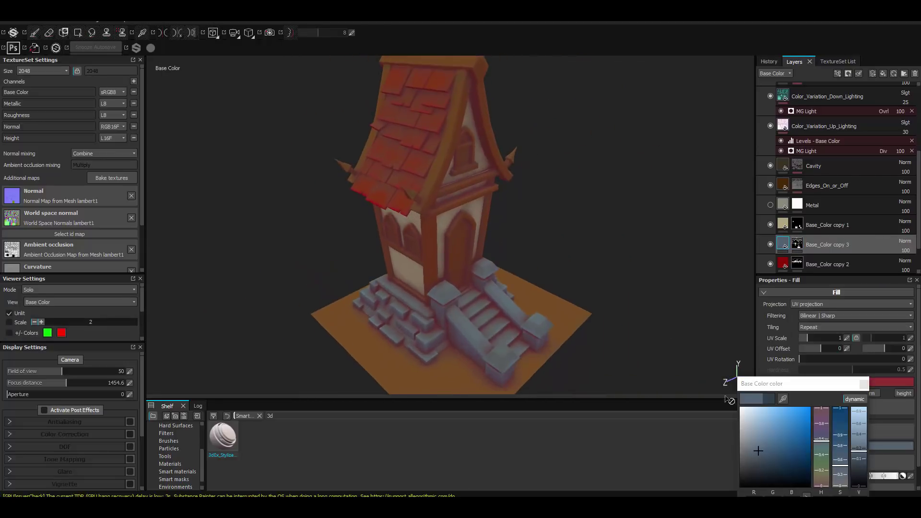
mouse_move(489, 268)
alt+mouse_down()
mouse_move(474, 291)
mouse_move(438, 297)
alt+mouse_up()
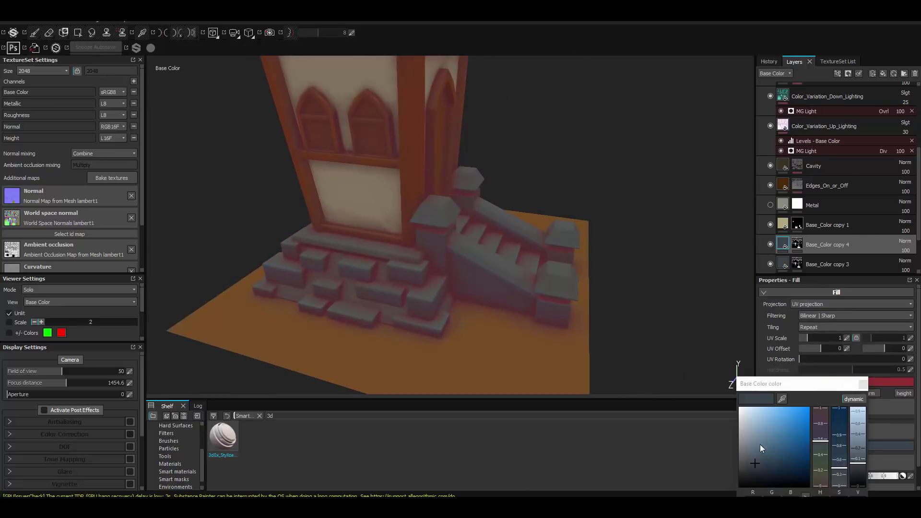
click(78, 32)
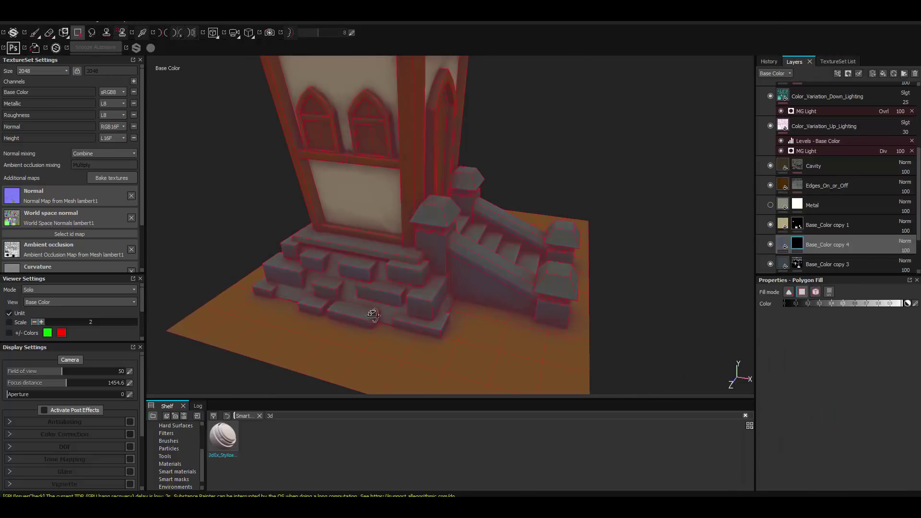
mouse_move(373, 315)
alt+mouse_down()
mouse_move(446, 298)
mouse_move(387, 313)
mouse_move(386, 241)
mouse_move(447, 247)
alt+mouse_up()
key(1)
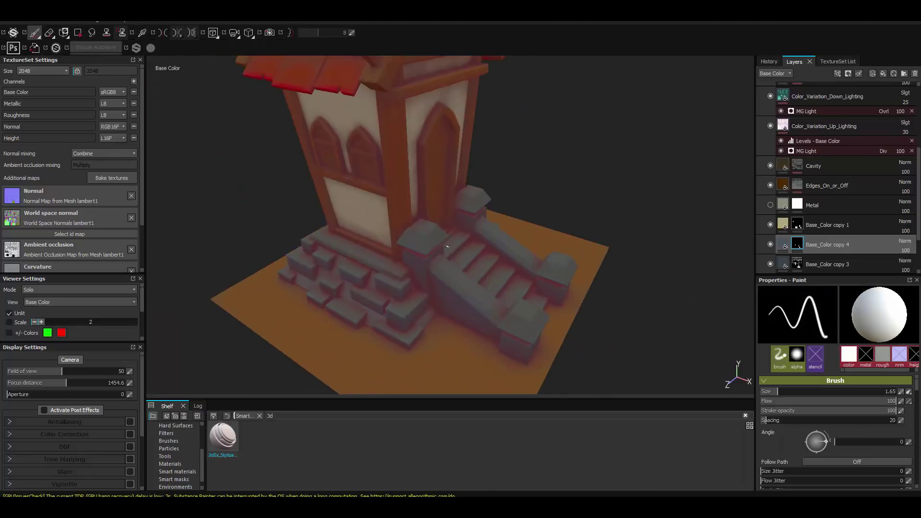
Set Base_Color copy 4 to a darker grey and polygon-fill the stone base blocks.
click(782, 245)
click(885, 383)
click(738, 447)
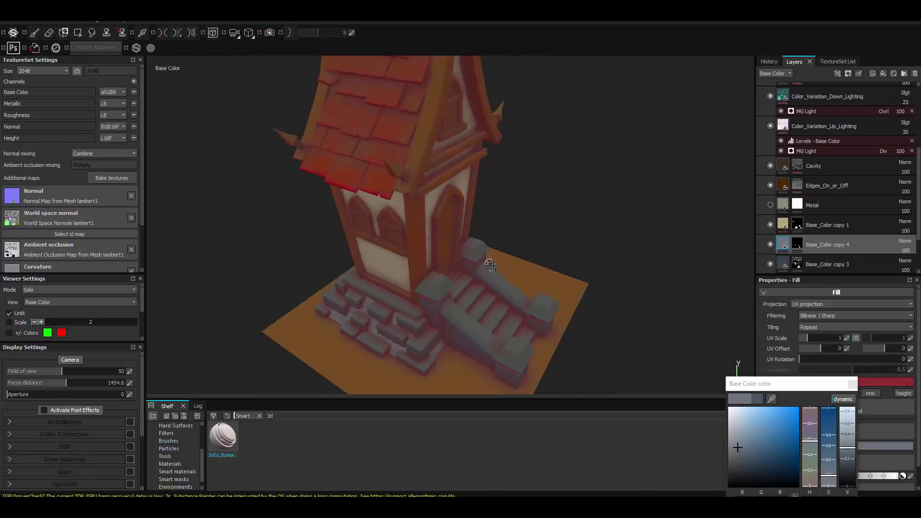
mouse_move(563, 315)
alt+mouse_down()
mouse_move(518, 253)
mouse_move(433, 225)
mouse_move(468, 235)
mouse_move(348, 253)
mouse_move(495, 254)
alt+mouse_up()
key(4)
key(1)
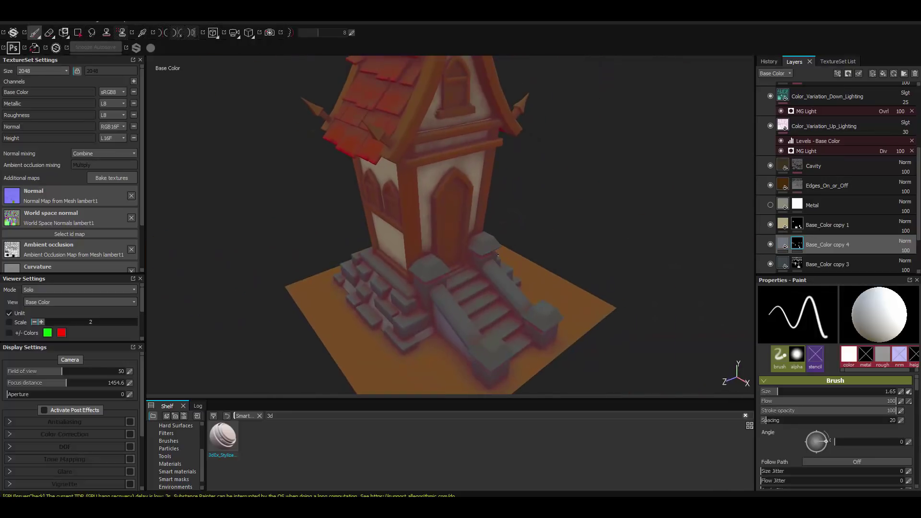
click(784, 243)
Duplicate the colour layer as Base_Color copy 5, polygon-fill the windows, and hide Edges_On_or_Off.
right_click(797, 245)
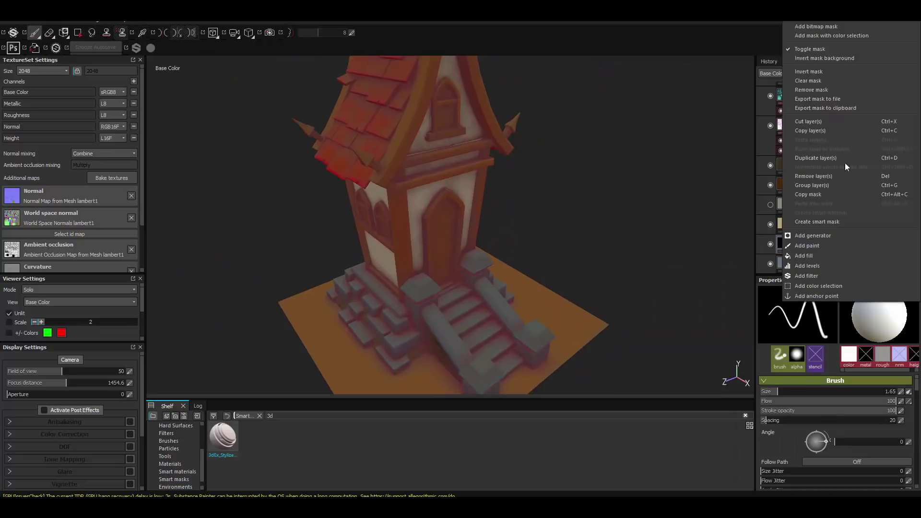
click(816, 96)
key(4)
scroll(652, 244, up, 3)
scroll(447, 205, up, 3)
alt+drag(447, 209, 461, 182)
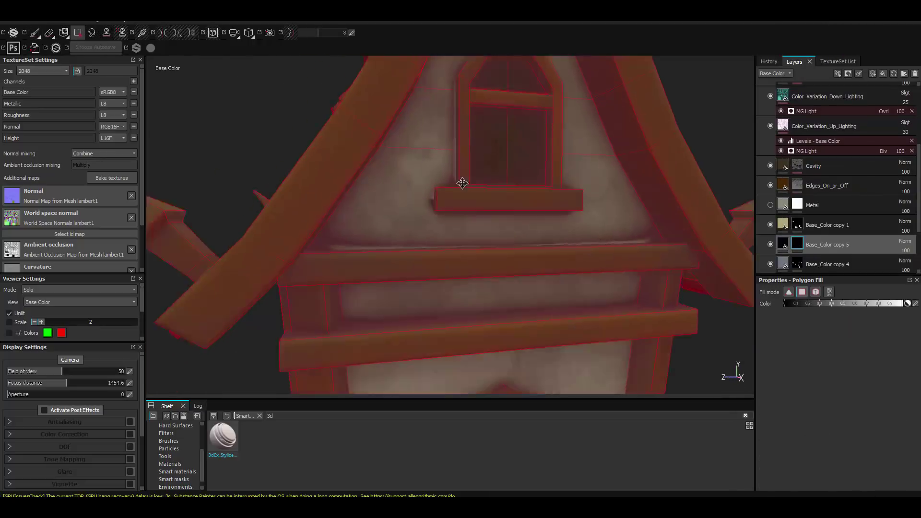
scroll(408, 227, up, 3)
mouse_move(262, 229)
alt+mouse_down()
mouse_move(367, 166)
mouse_move(464, 226)
mouse_move(428, 188)
alt+mouse_up()
mouse_move(349, 250)
alt+right_down()
mouse_move(407, 266)
mouse_move(349, 220)
alt+right_up()
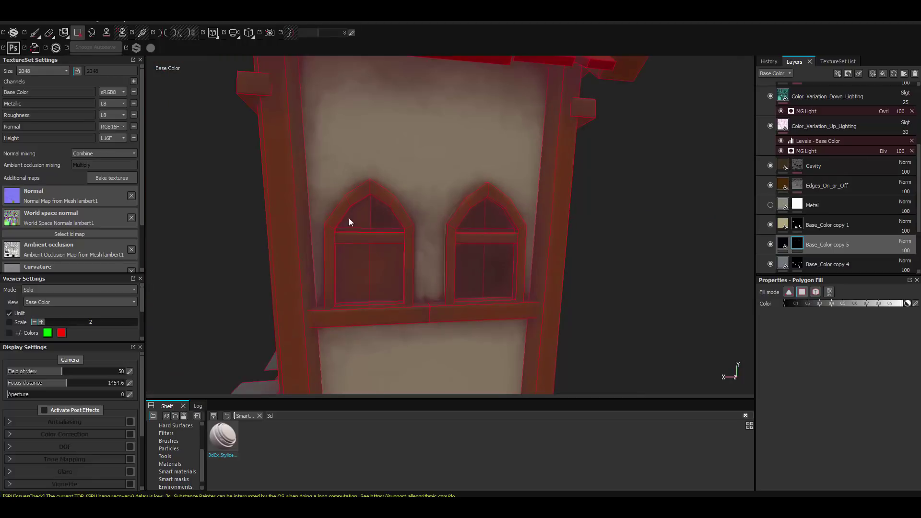
mouse_move(349, 219)
alt+mouse_down()
mouse_move(308, 199)
mouse_move(435, 179)
mouse_move(408, 192)
mouse_move(365, 187)
alt+mouse_up()
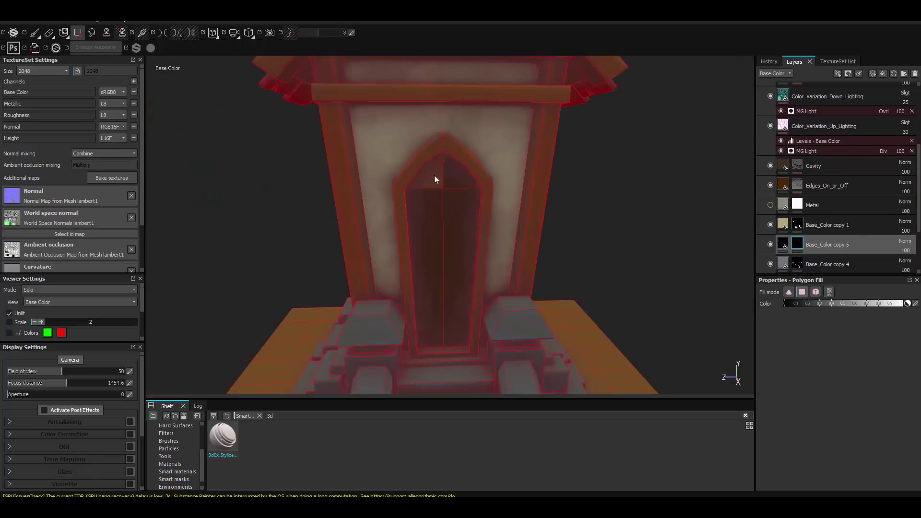
key(p)
click(771, 186)
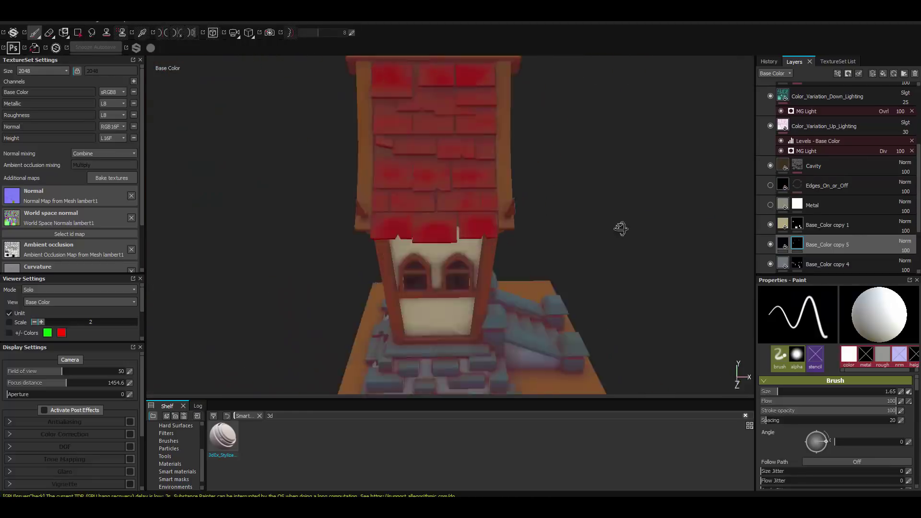
Re-show the Edges_On_or_Off layer in material view and set its opacity to 75.
key(m)
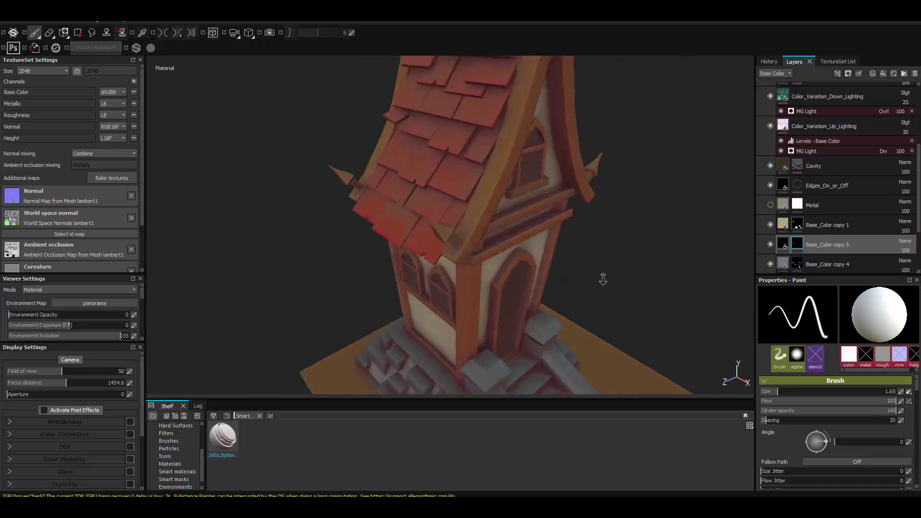
click(770, 186)
click(825, 186)
drag(905, 191, 907, 203)
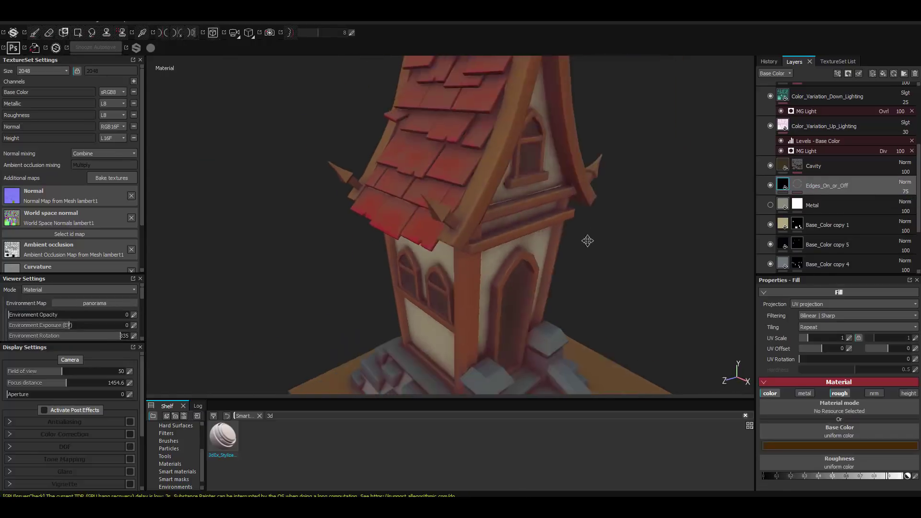
alt+drag(585, 239, 528, 240)
Turn on the Metal layer and give it an empty black mask.
click(770, 205)
right_click(785, 204)
click(818, 220)
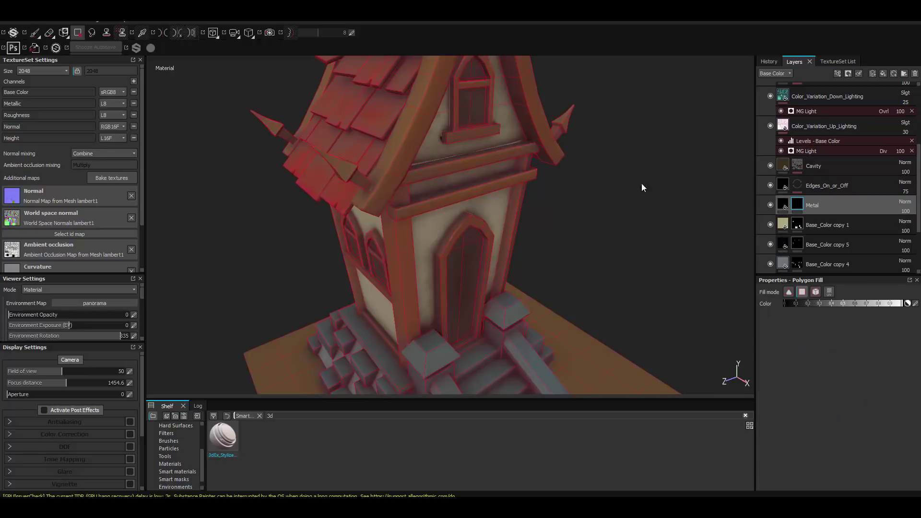
mouse_move(641, 183)
alt+mouse_down()
mouse_move(308, 165)
mouse_move(447, 100)
alt+mouse_up()
mouse_move(383, 116)
alt+mouse_down()
mouse_move(417, 220)
mouse_move(482, 222)
mouse_move(477, 237)
alt+mouse_up()
key(1)
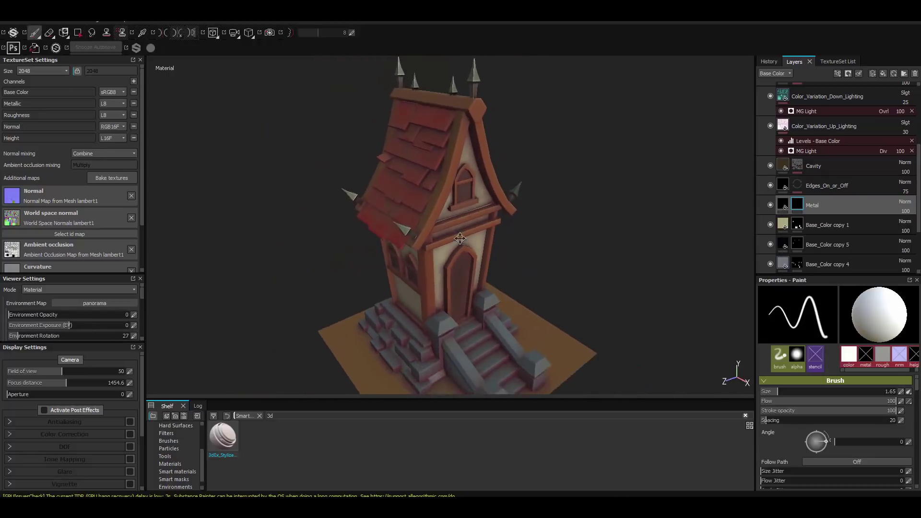
alt+middle_drag(477, 237, 473, 255)
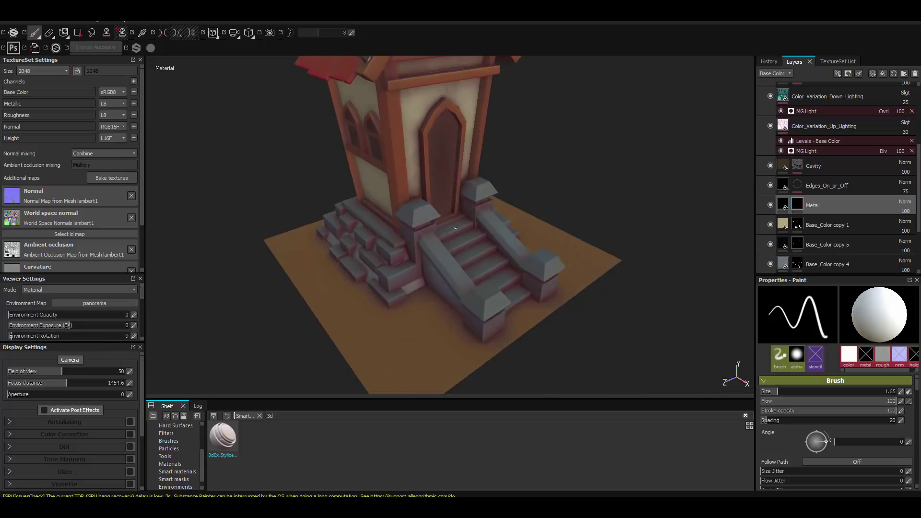
alt+drag(454, 228, 476, 212)
scroll(477, 211, up, 3)
scroll(817, 220, down, 3)
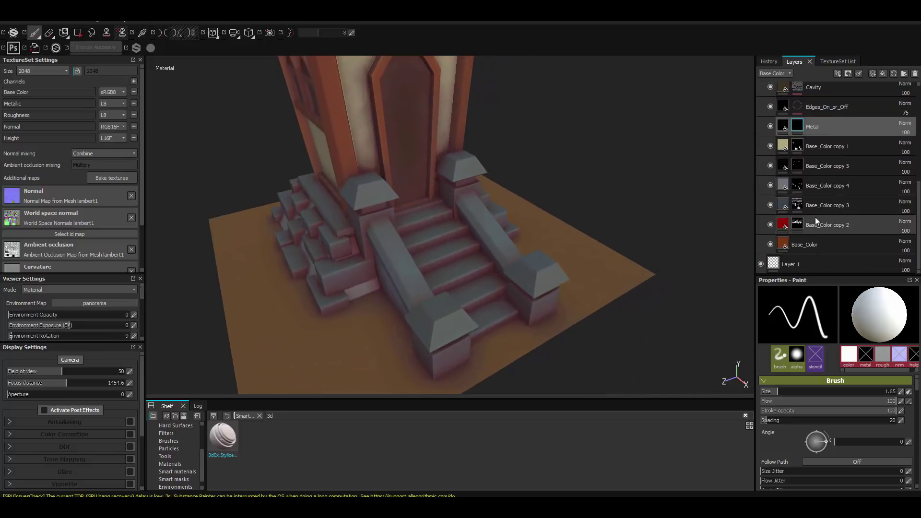
Polygon-fill more stair faces on the Base_Color copy 3 mask, viewing base colour only.
click(785, 207)
key(4)
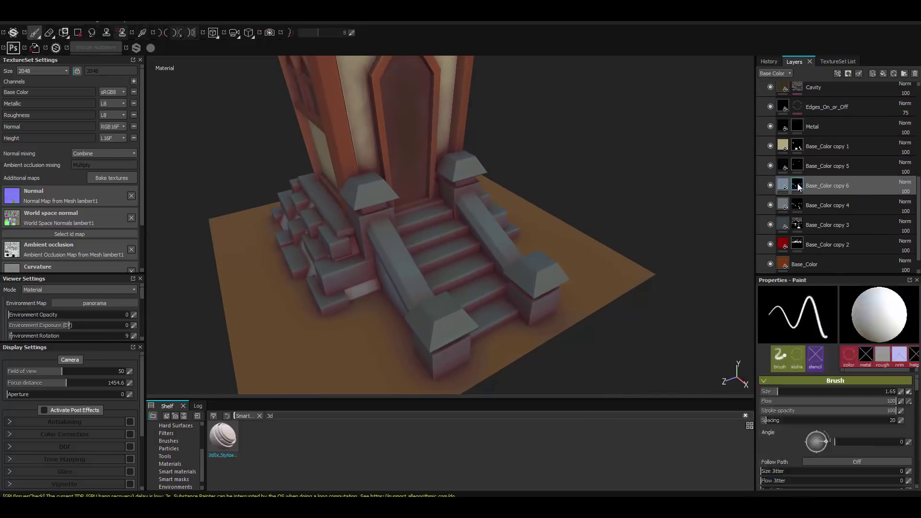
mouse_move(257, 145)
alt+mouse_down()
mouse_move(506, 269)
mouse_move(477, 251)
mouse_move(364, 286)
mouse_move(500, 232)
mouse_move(393, 250)
alt+mouse_up()
scroll(506, 269, down, 5)
scroll(507, 269, up, 5)
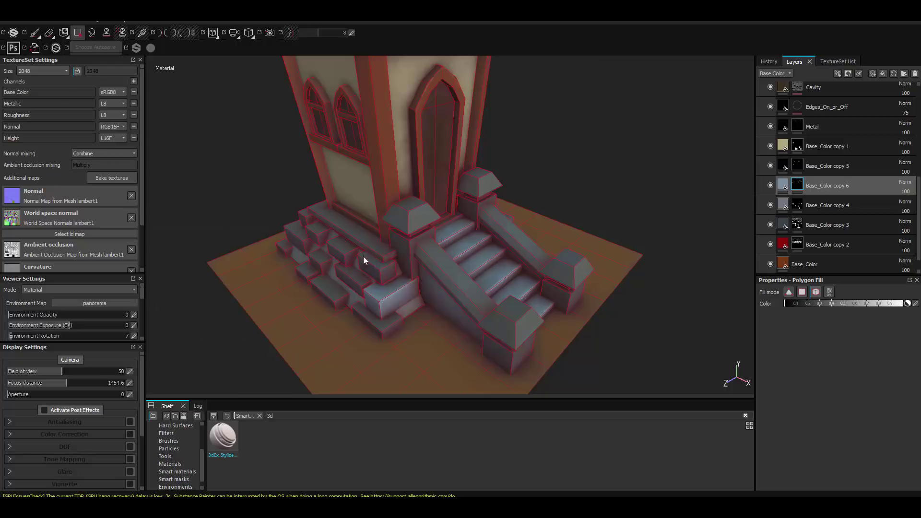
key(1)
key(b)
Duplicate the stair layer in pale light blue and polygon-fill the stair railing post caps.
key(ctrl+d)
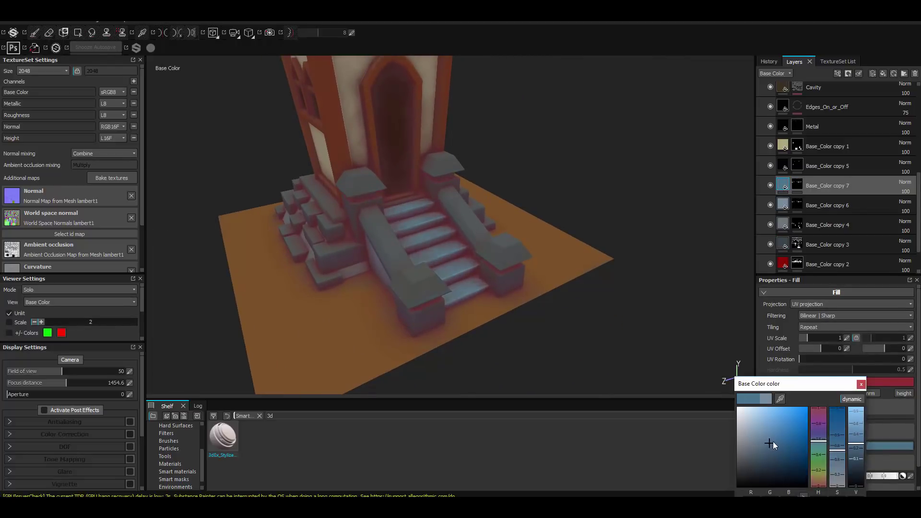
click(797, 185)
key(4)
mouse_move(549, 254)
alt+mouse_down()
mouse_move(500, 272)
mouse_move(598, 262)
mouse_move(491, 225)
alt+mouse_up()
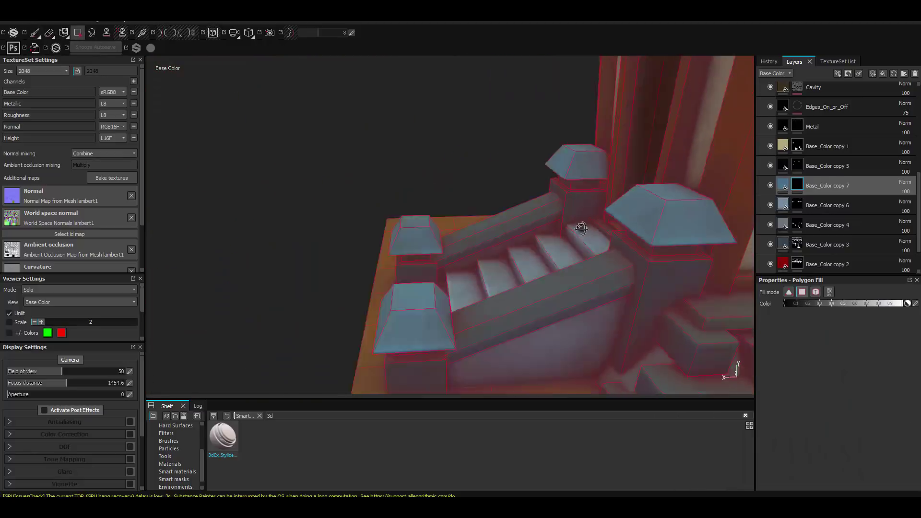
alt+drag(609, 237, 719, 249)
alt+drag(576, 216, 462, 136)
click(782, 186)
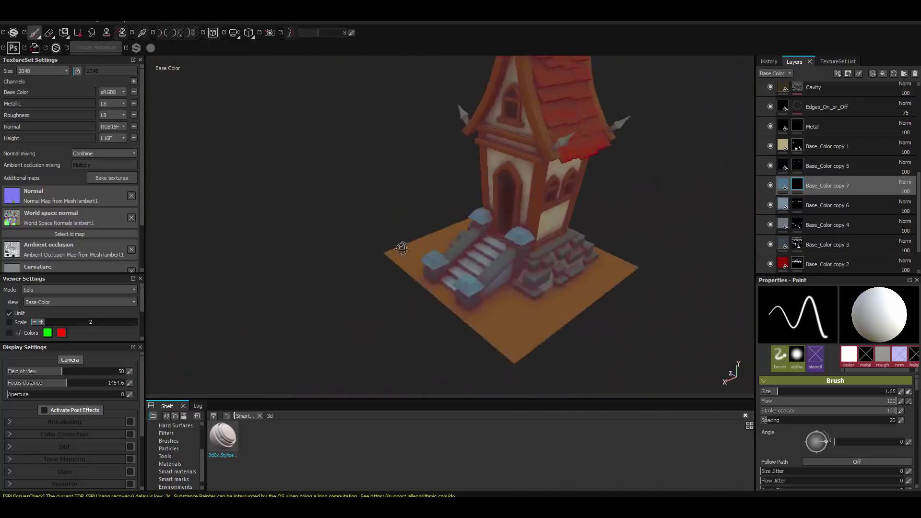
mouse_move(480, 240)
alt+mouse_down()
mouse_move(432, 215)
mouse_move(480, 225)
alt+mouse_up()
click(815, 446)
click(775, 163)
scroll(815, 168, up, 3)
scroll(814, 245, down, 3)
Duplicate the Base_Color layer, colour it green, and polygon-fill it onto the ground plane through a black mask.
click(814, 240)
key(ctrl+d)
click(815, 446)
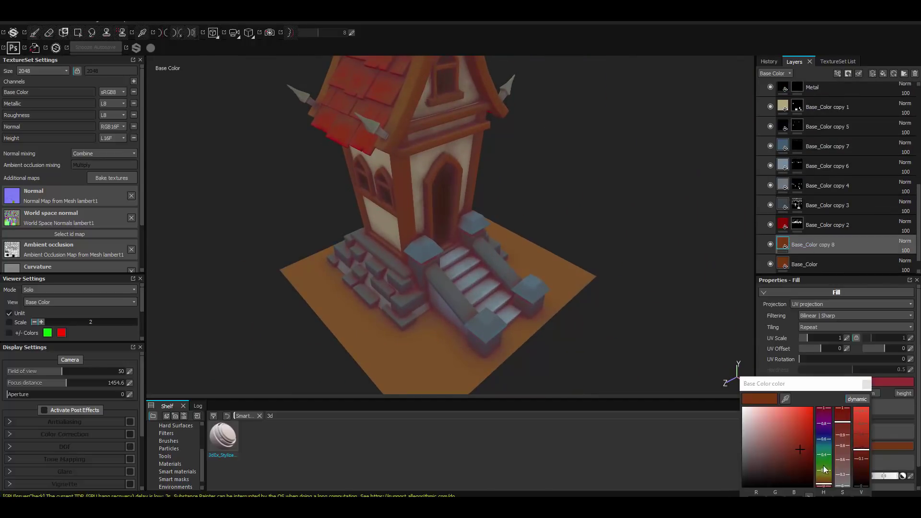
drag(796, 422, 790, 462)
click(848, 73)
click(815, 96)
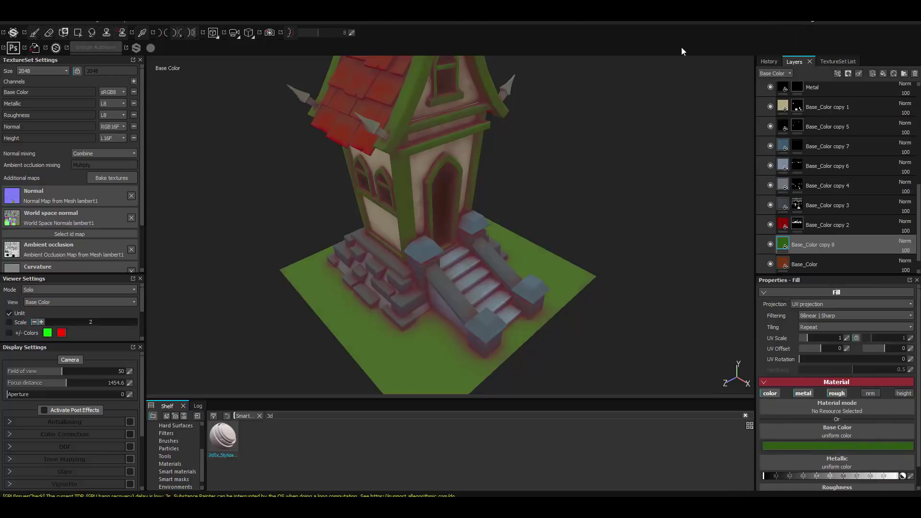
key(4)
click(542, 256)
click(34, 33)
Add a mask generator to the Cavity layer with Global Balance 0.18.
click(782, 245)
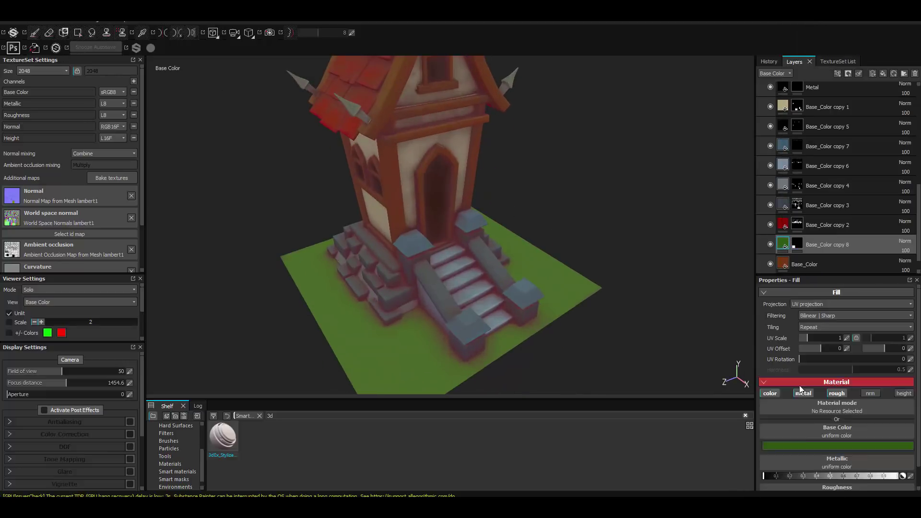
alt+drag(528, 239, 809, 208)
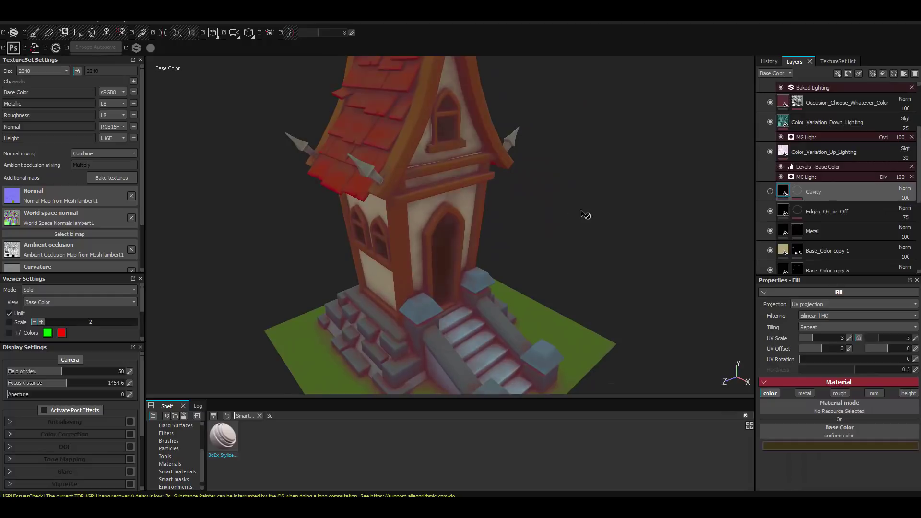
alt+drag(585, 214, 448, 223)
key(m)
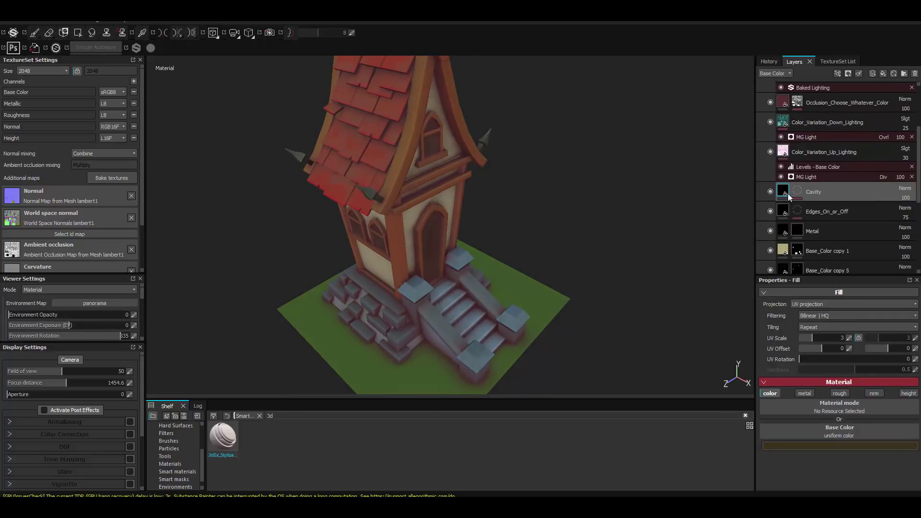
click(797, 192)
click(818, 207)
scroll(797, 350, up, 6)
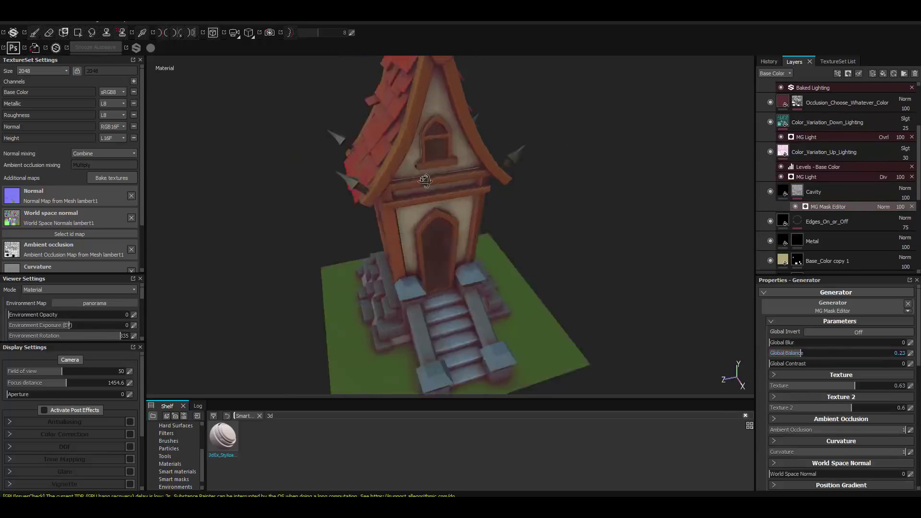
key(c)
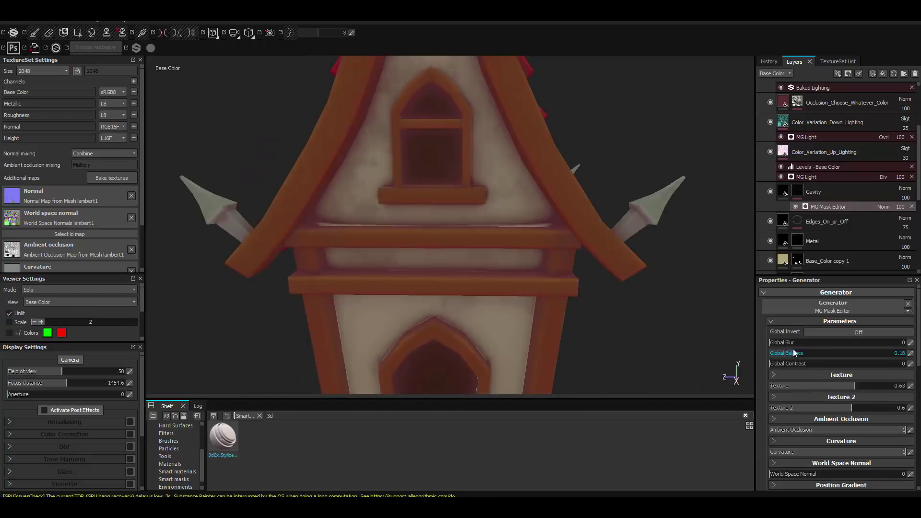
alt+drag(575, 216, 432, 225)
Compare the occlusion layer on and off, then tint the Occlusion_Choose_Whatever_Color layer red.
click(814, 191)
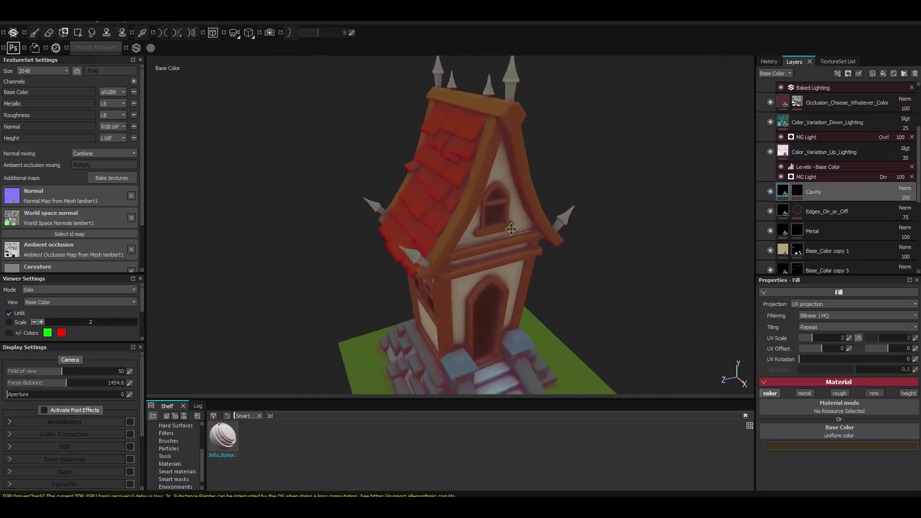
scroll(812, 211, up, 3)
scroll(812, 211, up, 2)
click(770, 200)
click(770, 200)
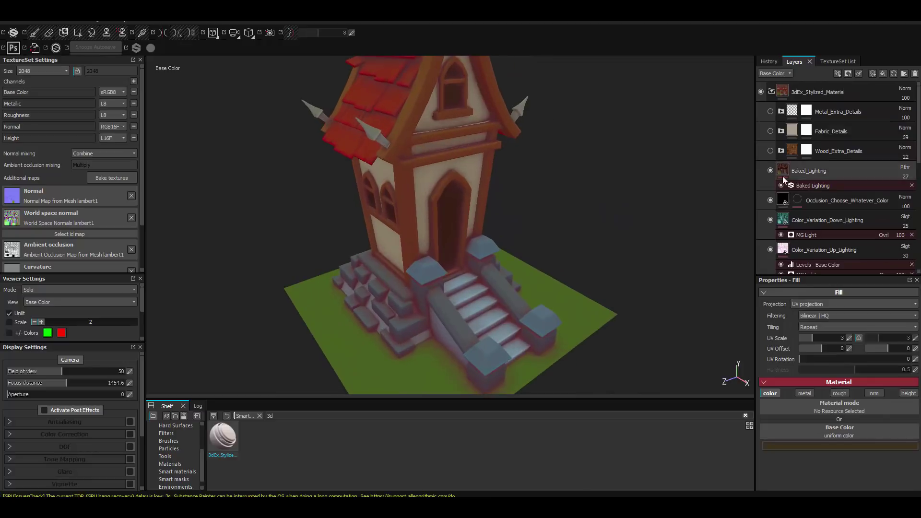
click(820, 448)
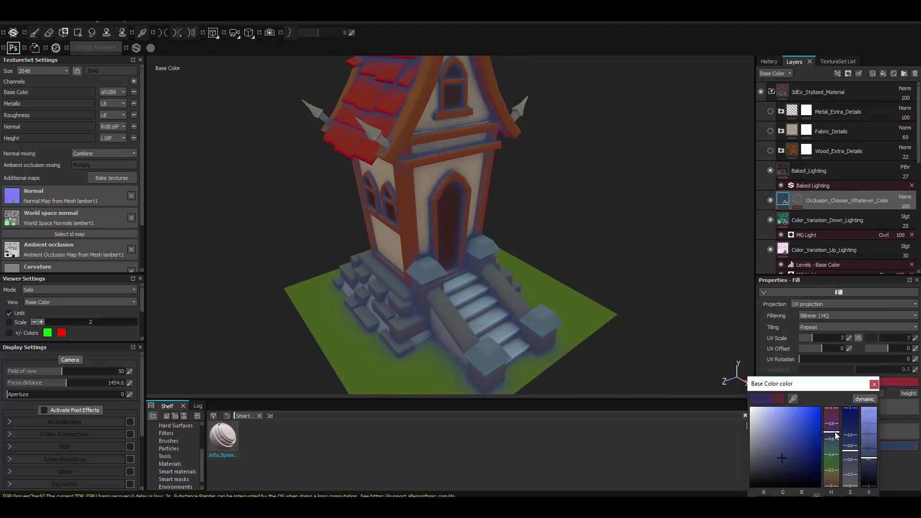
alt+drag(623, 288, 729, 383)
key(m)
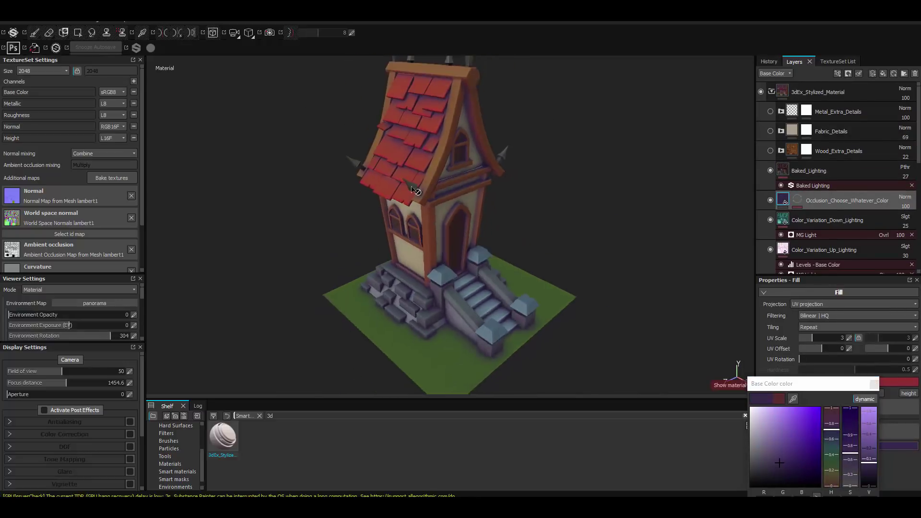
click(833, 485)
key(c)
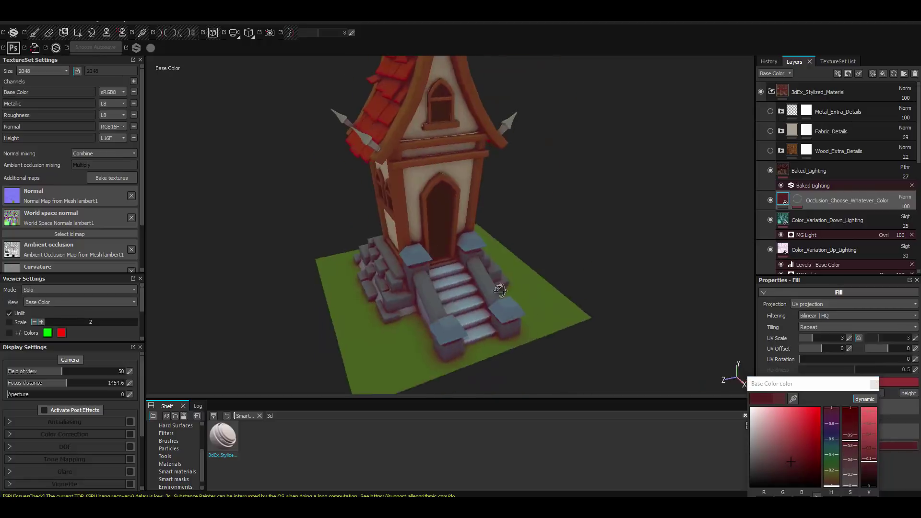
click(874, 384)
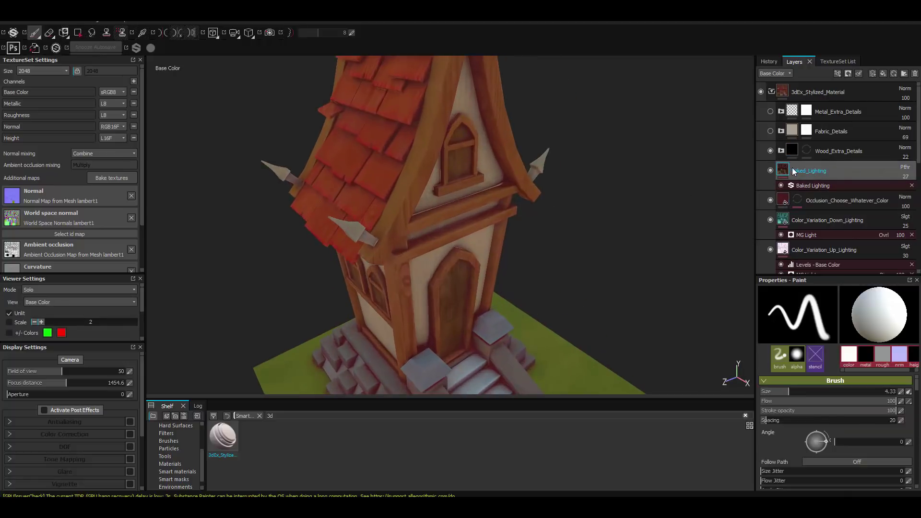
click(806, 150)
click(78, 32)
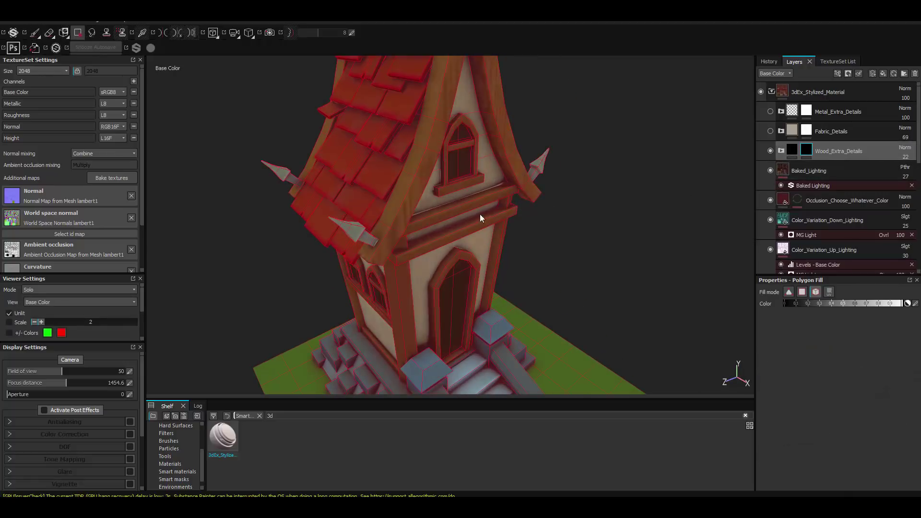
Polygon-fill the arched window panes into the Wood_Extra_Details mask.
alt+drag(480, 215, 419, 188)
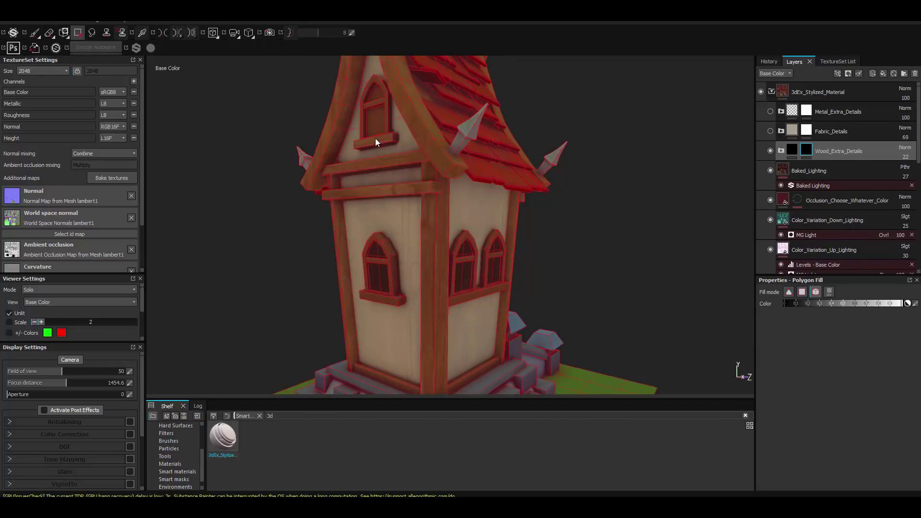
alt+drag(375, 142, 422, 201)
click(422, 202)
click(501, 201)
mouse_move(501, 202)
alt+mouse_down()
mouse_move(423, 193)
mouse_move(430, 244)
alt+mouse_up()
click(428, 200)
mouse_move(346, 153)
alt+mouse_down()
mouse_move(393, 136)
mouse_move(422, 207)
mouse_move(404, 149)
mouse_move(453, 212)
mouse_move(667, 130)
mouse_move(453, 291)
mouse_move(446, 159)
mouse_move(525, 259)
mouse_move(361, 251)
alt+mouse_up()
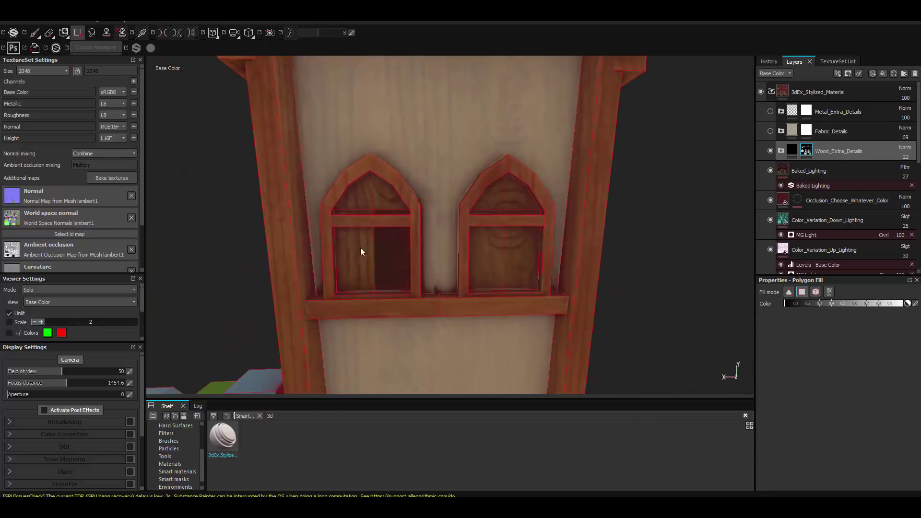
mouse_move(494, 257)
alt+mouse_down()
mouse_move(410, 210)
mouse_move(418, 176)
mouse_move(520, 302)
mouse_move(469, 181)
mouse_move(479, 194)
alt+mouse_up()
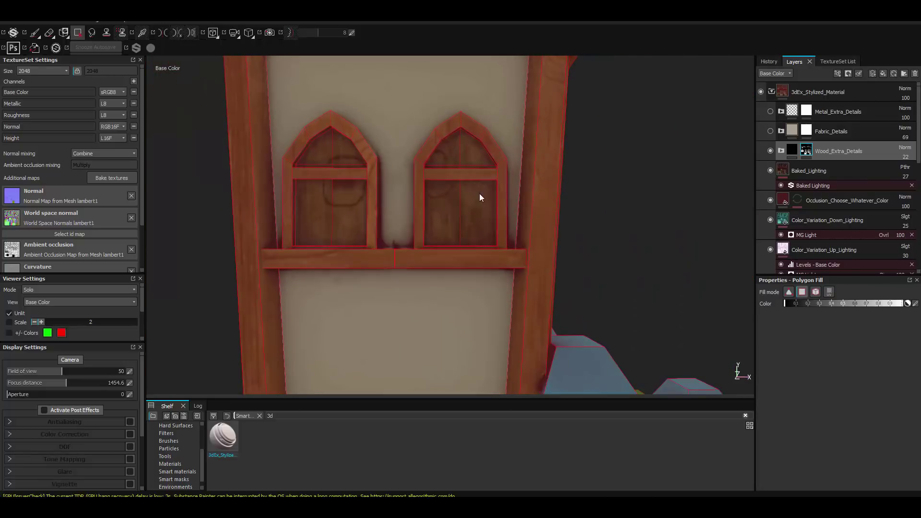
mouse_move(349, 209)
alt+mouse_down()
mouse_move(460, 181)
mouse_move(469, 230)
mouse_move(582, 258)
mouse_move(570, 239)
mouse_move(465, 239)
alt+mouse_up()
key(1)
key(m)
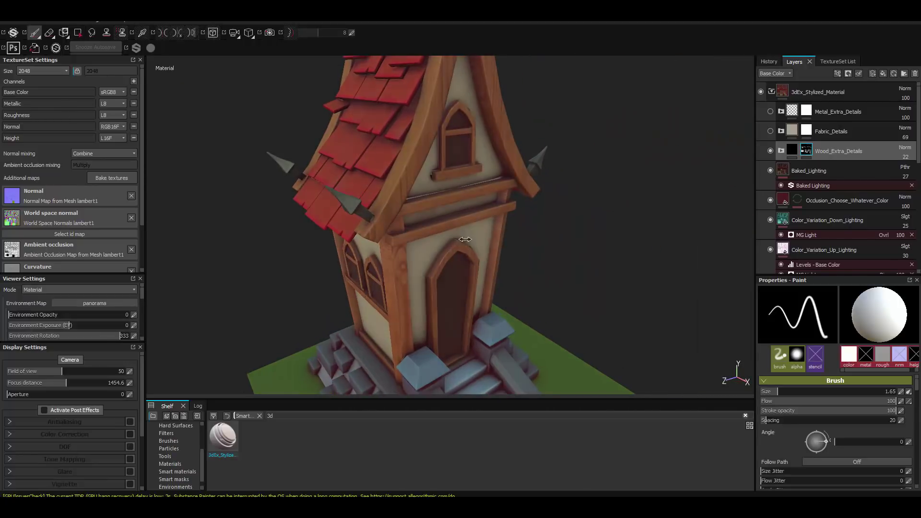
mouse_move(624, 192)
alt+mouse_down()
mouse_move(527, 216)
mouse_move(329, 222)
mouse_move(437, 197)
mouse_move(545, 199)
mouse_move(672, 182)
alt+mouse_up()
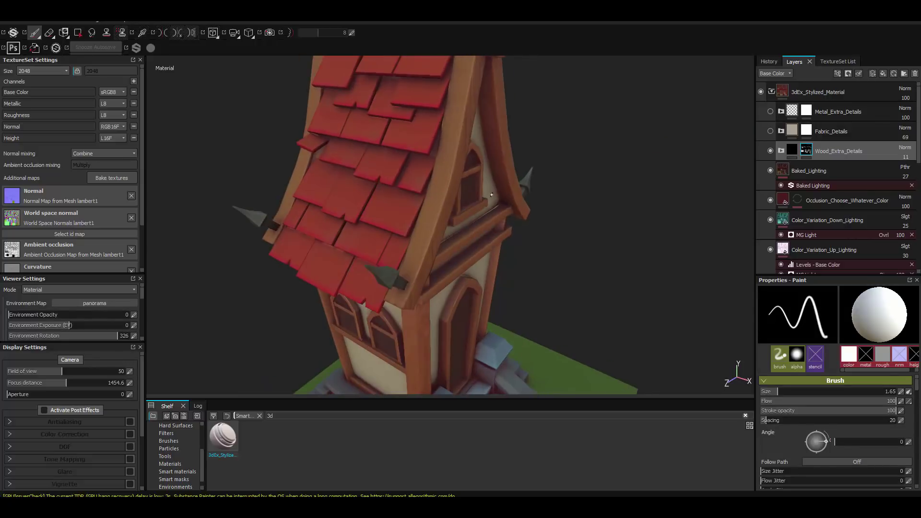
Duplicate the wood details layer and polygon-fill the red roof tiles into the copy's mask.
click(792, 151)
click(807, 151)
key(4)
mouse_move(456, 211)
alt+mouse_down()
mouse_move(345, 215)
mouse_move(258, 284)
alt+mouse_up()
mouse_move(297, 152)
alt+mouse_down()
mouse_move(255, 194)
mouse_move(374, 201)
mouse_move(338, 200)
mouse_move(392, 252)
mouse_move(350, 216)
mouse_move(213, 305)
alt+mouse_up()
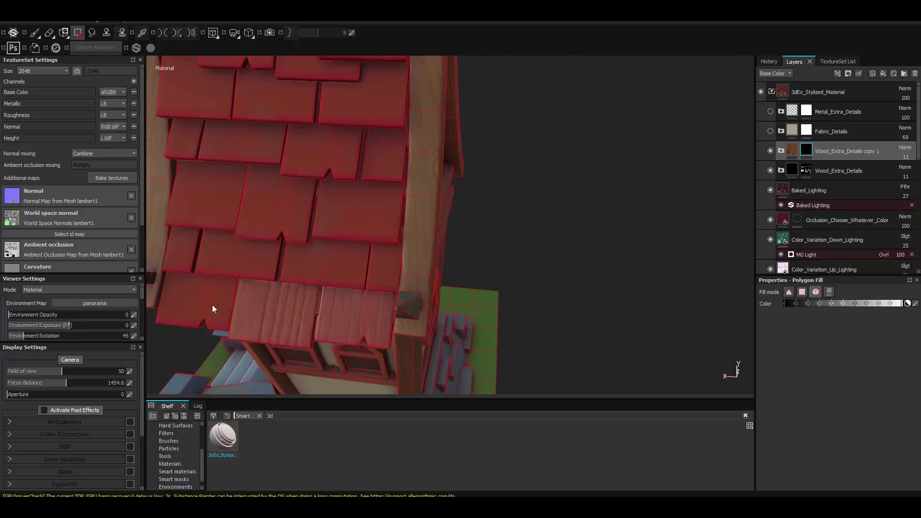
alt+drag(389, 257, 261, 117)
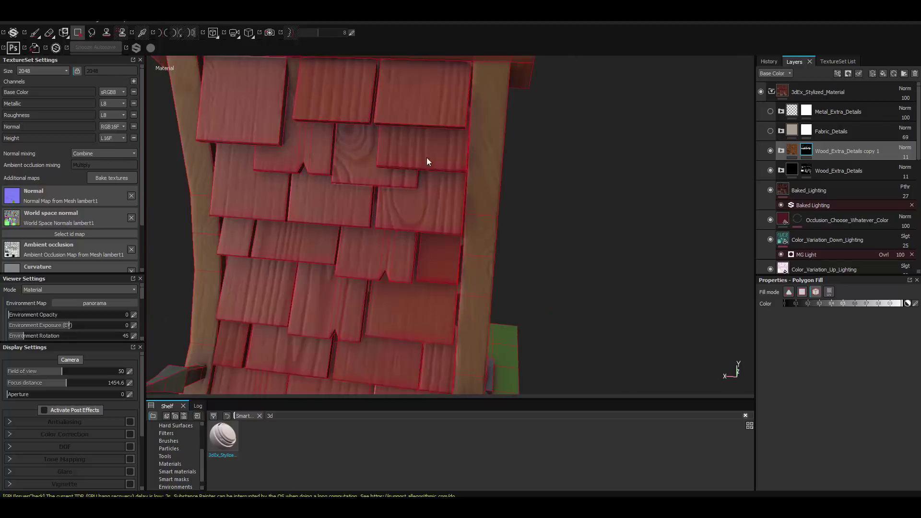
alt+drag(427, 161, 239, 79)
key(1)
shift+right_drag(239, 80, 447, 226)
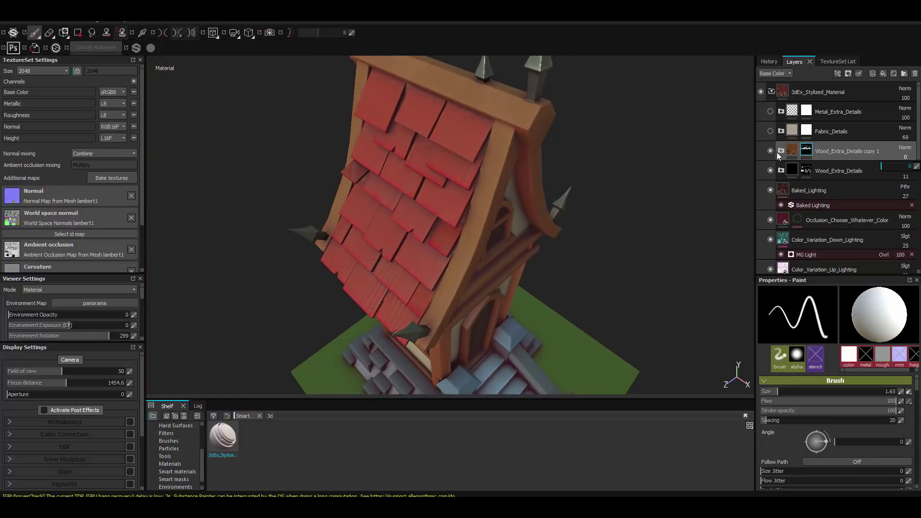
click(780, 151)
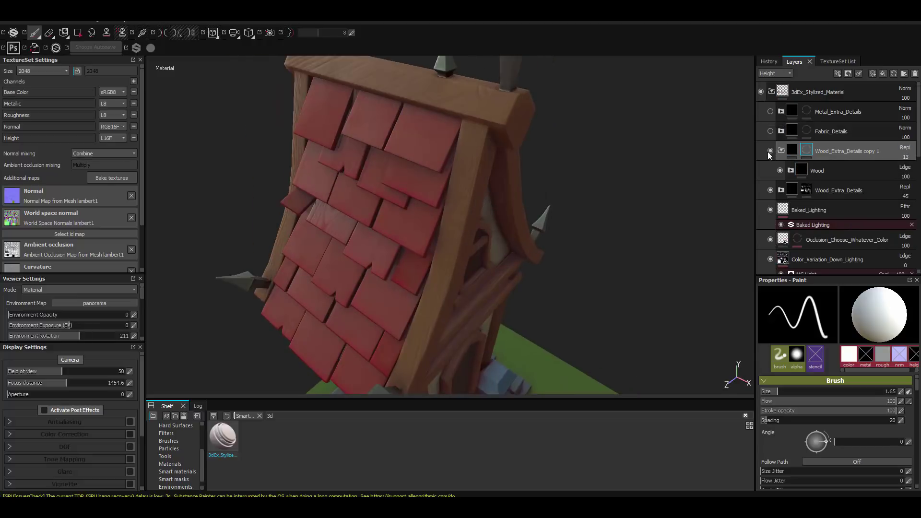
mouse_move(623, 159)
alt+mouse_down()
mouse_move(521, 199)
mouse_move(624, 191)
alt+mouse_up()
key(c)
click(858, 92)
Add a new fill layer and import the Coastal_Bush_01 grass maps as project textures.
click(882, 74)
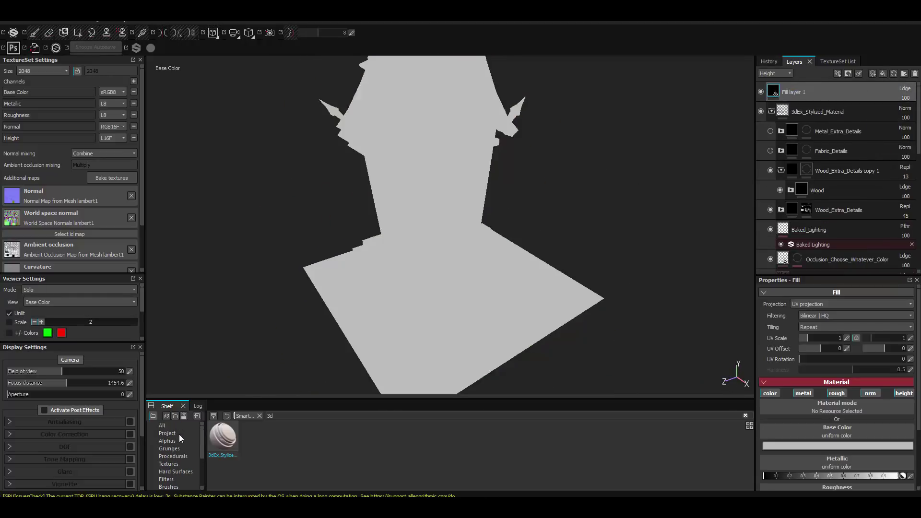
click(173, 433)
key(alt+Tab)
click(653, 207)
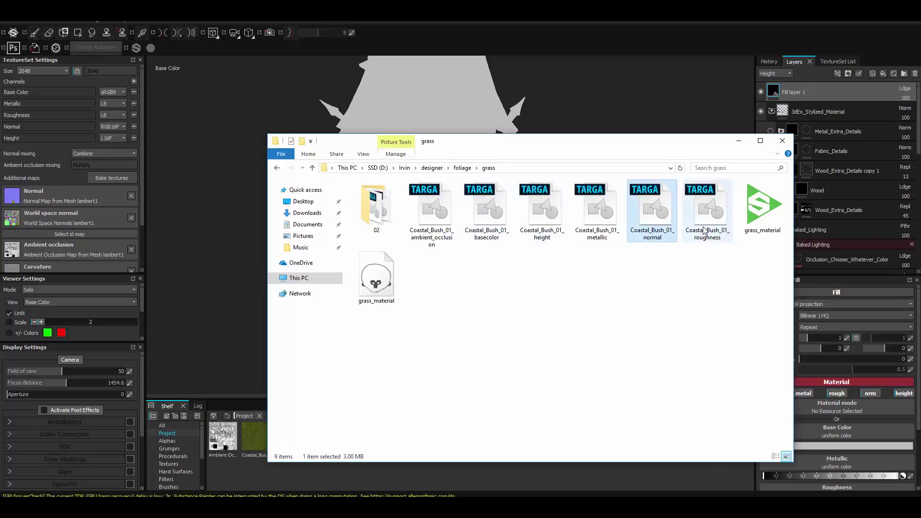
ctrl+click(706, 206)
drag(707, 206, 265, 476)
click(600, 169)
click(584, 184)
click(589, 373)
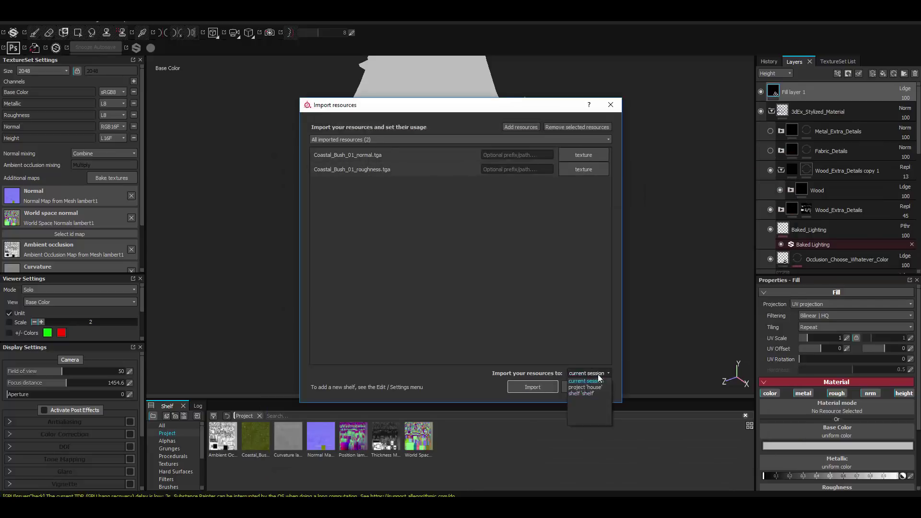
click(585, 381)
click(533, 386)
Load the grass basecolor and roughness into the fill layer and set UV Scale to 4.91.
drag(250, 438, 837, 432)
drag(288, 436, 837, 472)
scroll(837, 384, up, 3)
drag(805, 338, 814, 341)
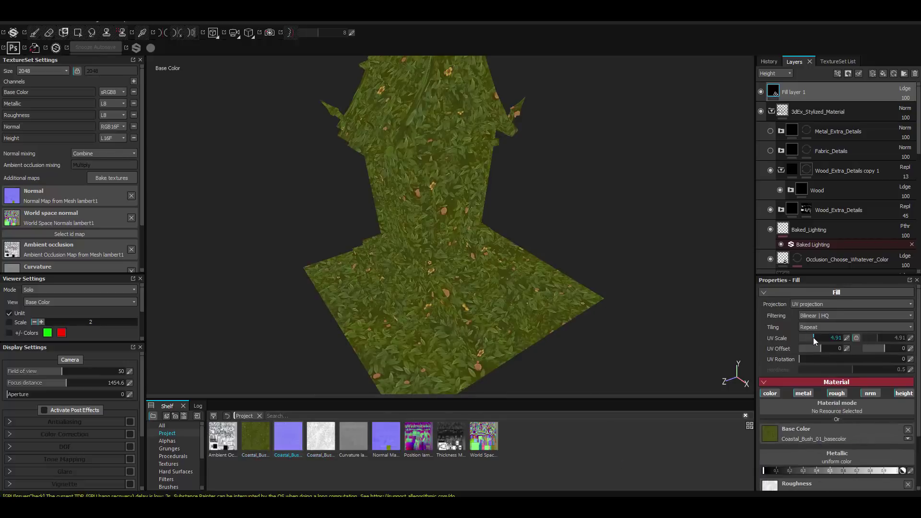
key(m)
Paint the grass layer's mask onto the ground and set its opacity to 100.
key(1)
alt+drag(451, 225, 480, 216)
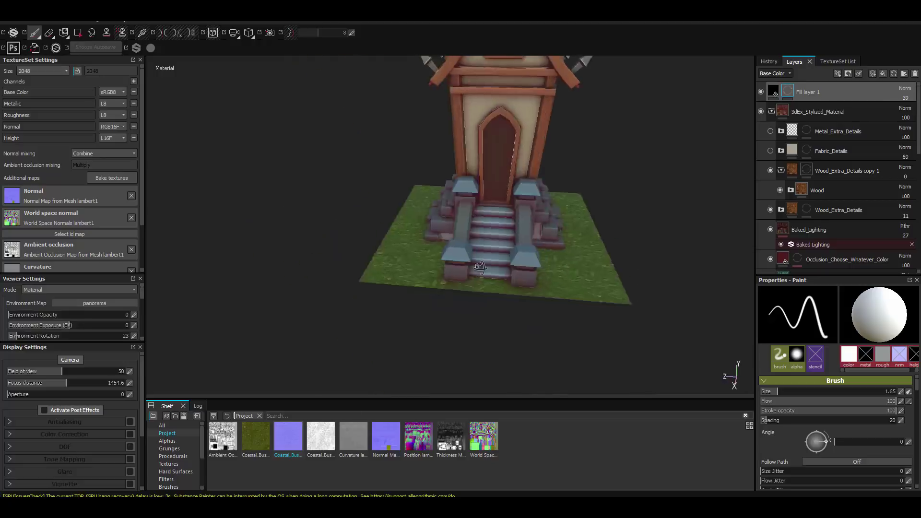
key(b)
key(m)
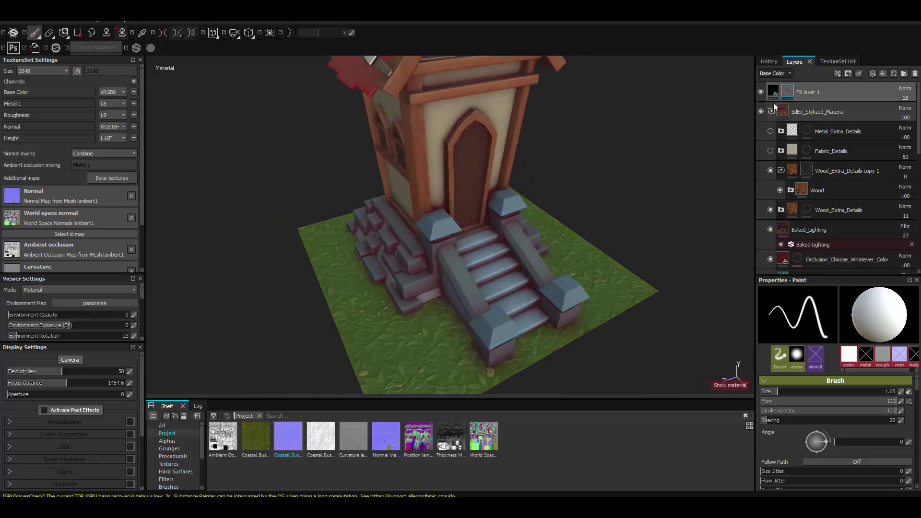
click(898, 107)
mouse_move(460, 230)
alt+mouse_down()
mouse_move(353, 259)
mouse_move(563, 208)
mouse_move(384, 230)
mouse_move(464, 239)
alt+mouse_up()
key(b)
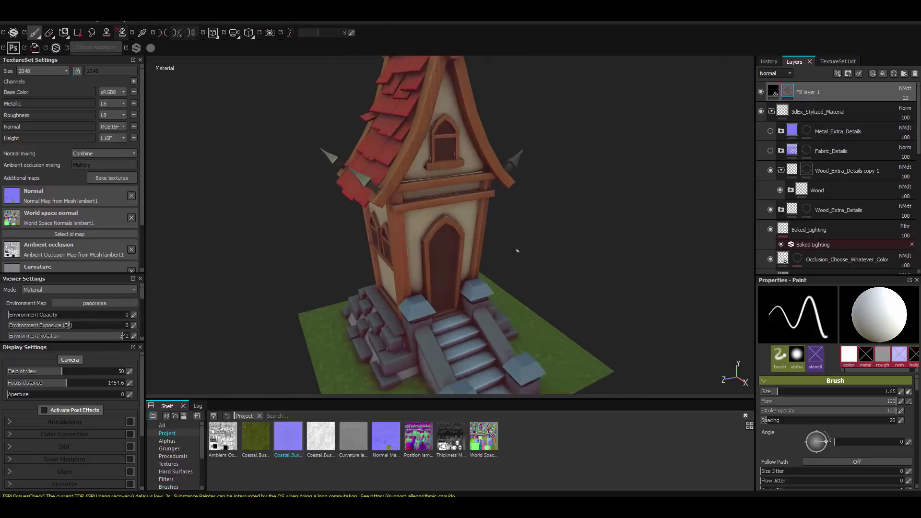
mouse_move(485, 273)
alt+mouse_down()
mouse_move(520, 247)
mouse_move(325, 253)
mouse_move(503, 221)
alt+mouse_up()
key(m)
scroll(503, 220, up, 3)
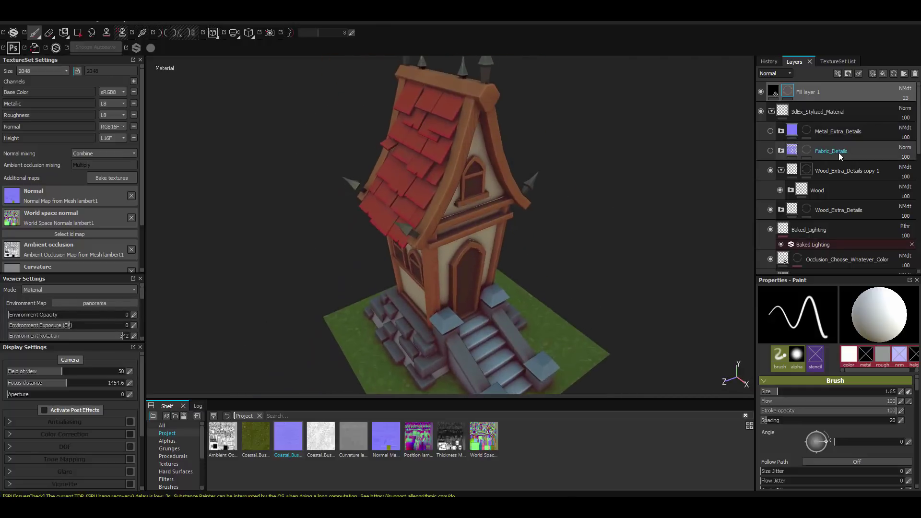
Add an Emissive channel and create a yellow, emissive-only fill layer with metal off.
click(134, 81)
click(153, 183)
click(883, 73)
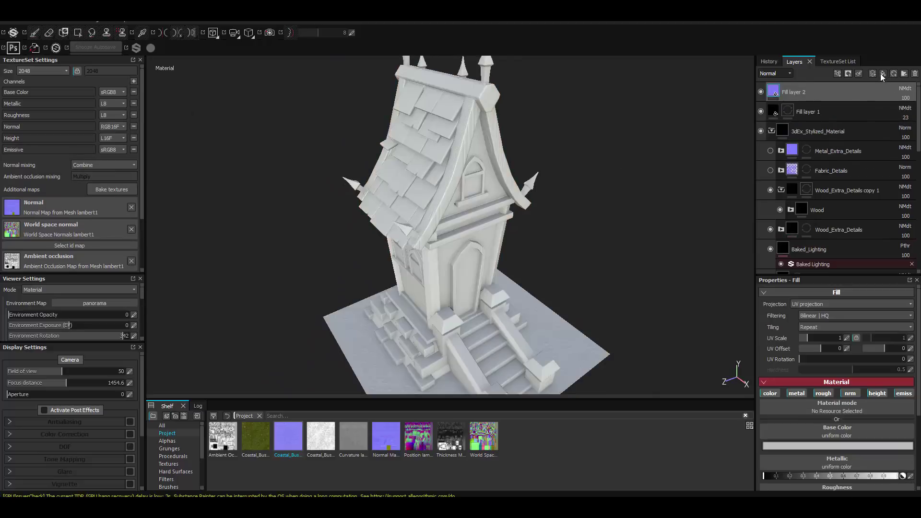
click(769, 393)
key(ctrl+d)
click(836, 446)
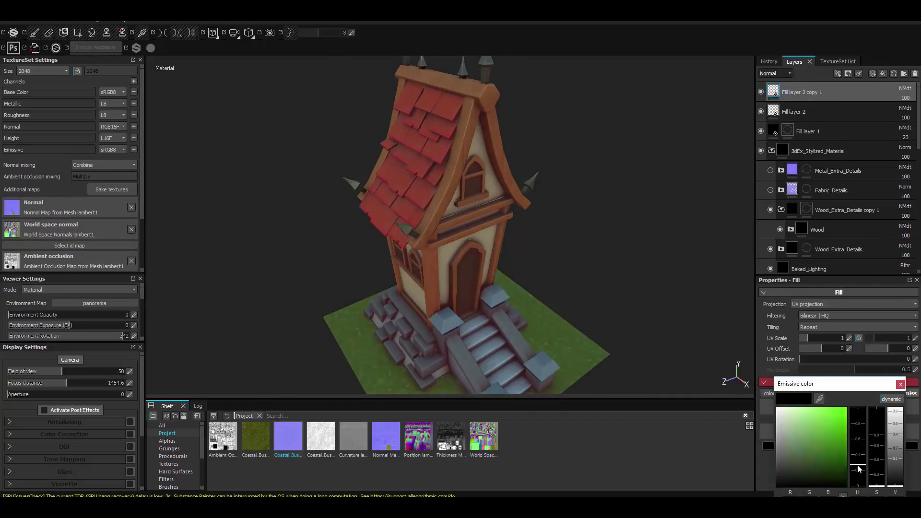
click(838, 420)
Give the glow layer a black mask and fill the door with yellow glow.
right_click(806, 94)
click(814, 102)
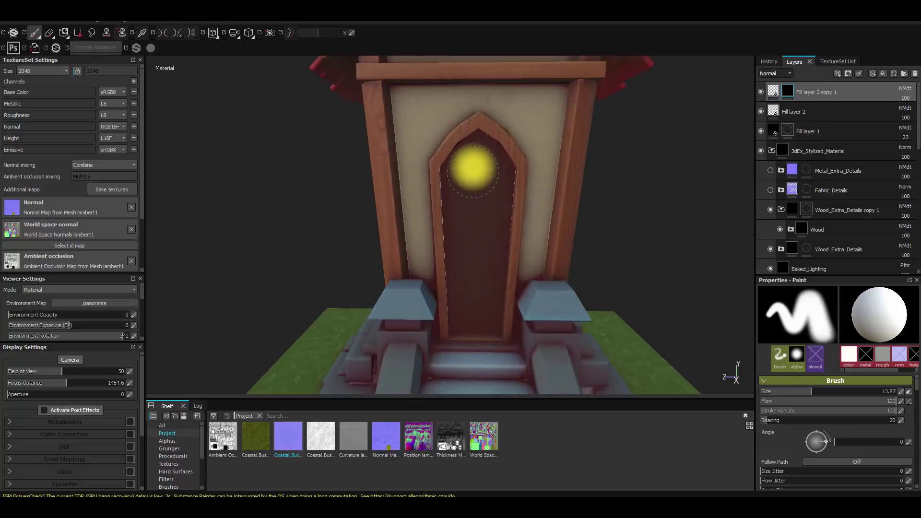
key(4)
key(1)
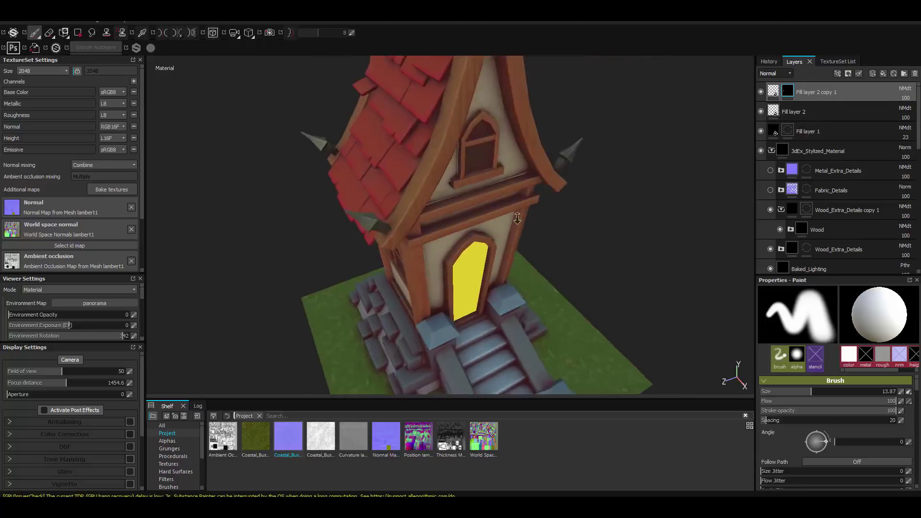
alt+drag(431, 216, 458, 222)
Duplicate the glow layer and brush soft yellow light over the door and front steps.
click(775, 92)
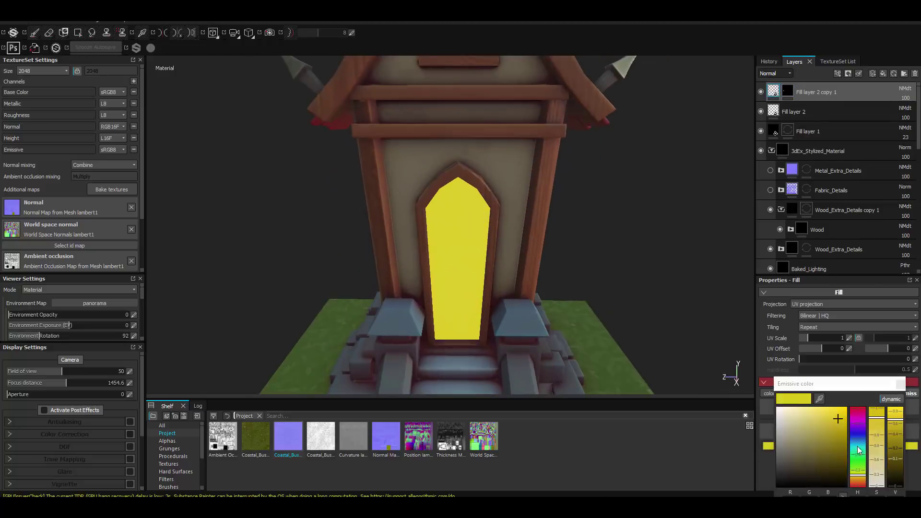
key(ctrl+d)
click(891, 386)
click(787, 92)
key(1)
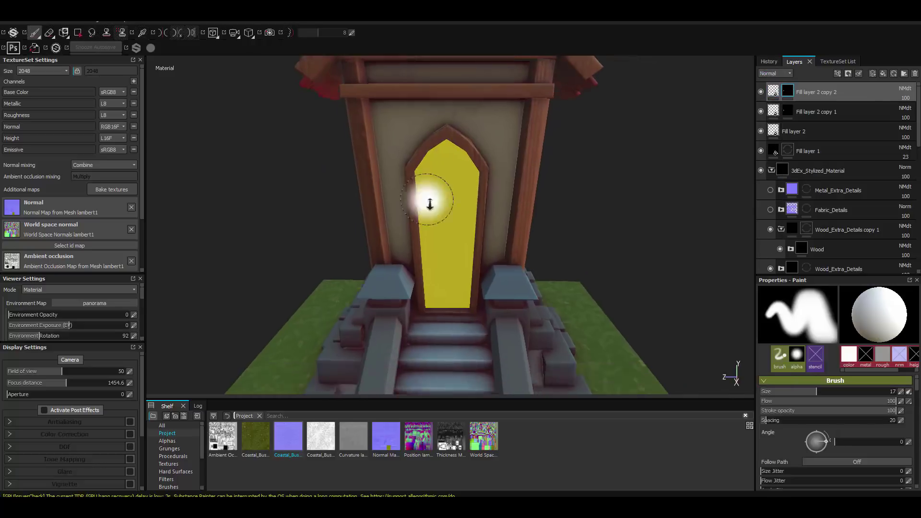
alt+drag(428, 199, 441, 288)
mouse_move(458, 193)
shift+right_down()
mouse_move(439, 181)
mouse_move(453, 195)
shift+right_up()
mouse_move(449, 161)
alt+mouse_down()
mouse_move(427, 183)
mouse_move(539, 294)
mouse_move(484, 227)
alt+mouse_up()
ctrl+drag(485, 226, 444, 227)
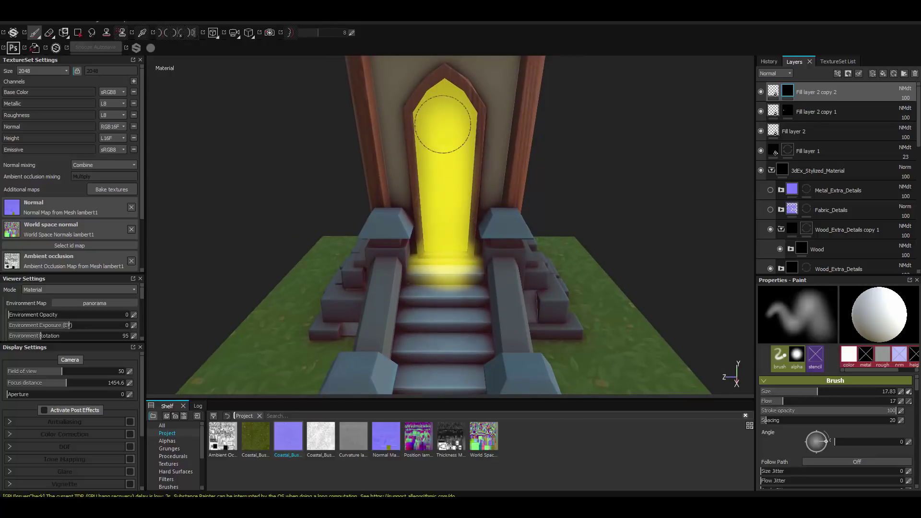
mouse_move(442, 124)
alt+right_down()
mouse_move(431, 158)
mouse_move(460, 159)
alt+right_up()
mouse_move(461, 158)
alt+mouse_down()
mouse_move(507, 239)
mouse_move(509, 202)
alt+mouse_up()
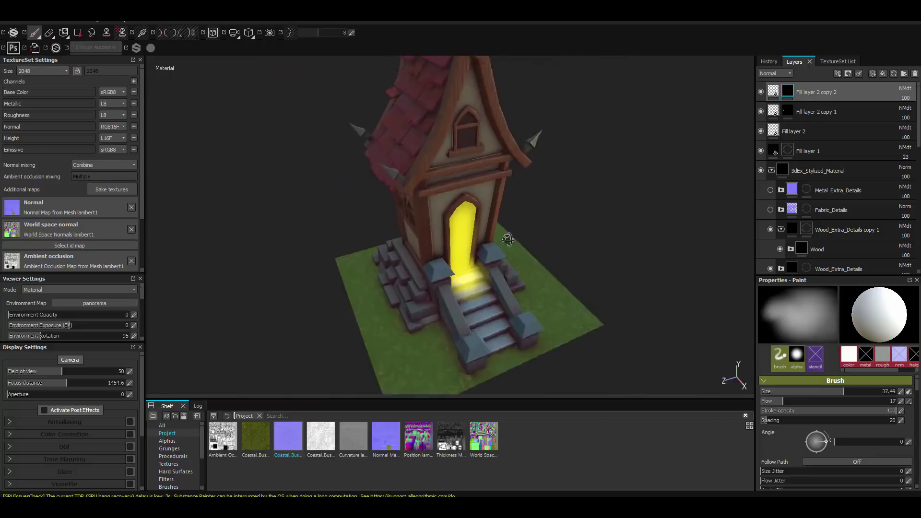
alt+right_drag(509, 201, 532, 169)
alt+drag(532, 168, 598, 220)
alt+right_drag(598, 219, 576, 182)
Polygon-fill the lower and upper window panes with the yellow glow.
click(786, 114)
ctrl+right_drag(576, 183, 532, 182)
key(4)
mouse_move(532, 183)
alt+mouse_down()
mouse_move(539, 199)
mouse_move(356, 199)
alt+mouse_up()
mouse_move(356, 198)
alt+right_down()
mouse_move(502, 234)
mouse_move(342, 281)
mouse_move(346, 240)
alt+right_up()
alt+drag(345, 239, 347, 206)
mouse_move(347, 206)
alt+right_down()
mouse_move(408, 160)
mouse_move(189, 92)
alt+right_up()
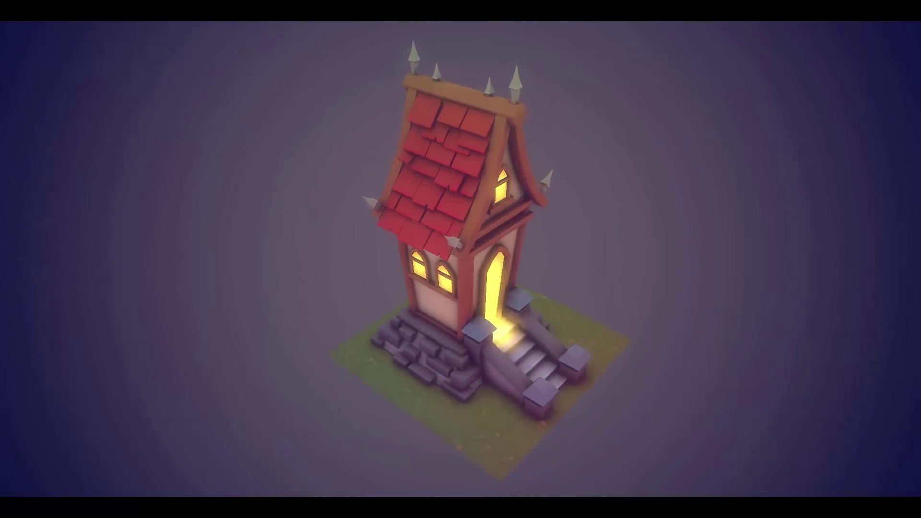